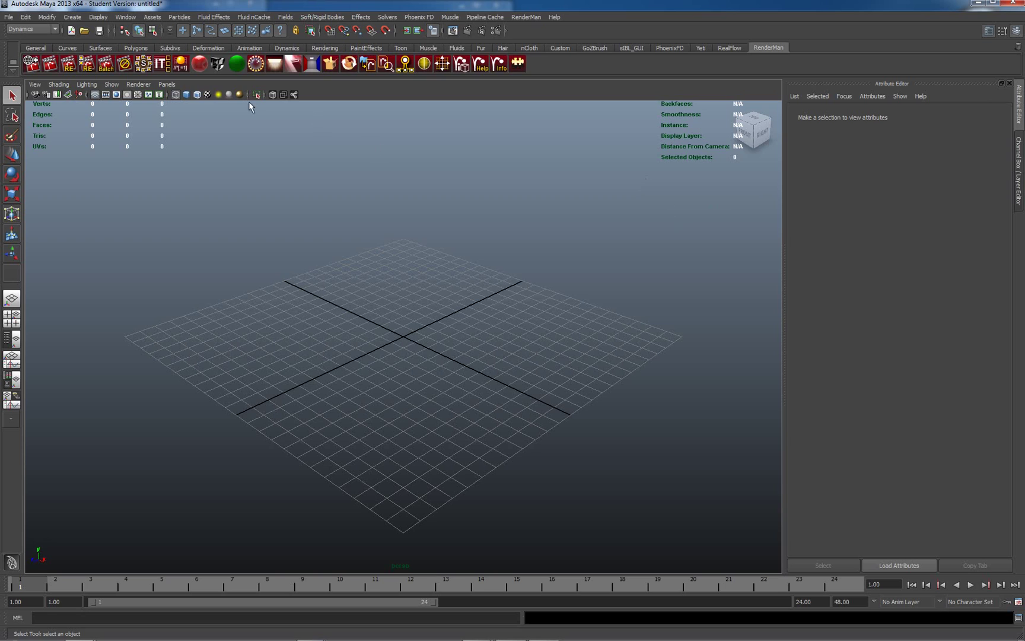
From the Polygons shelf, draw a polygon plane, pPlane1, stretched across the whole ground grid.
click(135, 48)
click(105, 65)
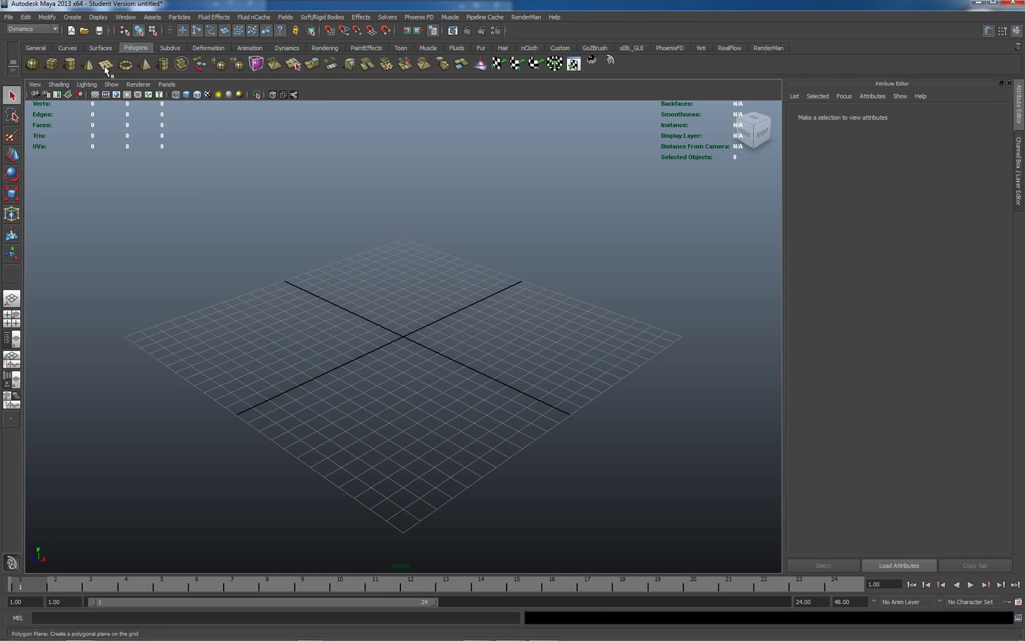
drag(132, 336, 226, 340)
drag(334, 341, 676, 337)
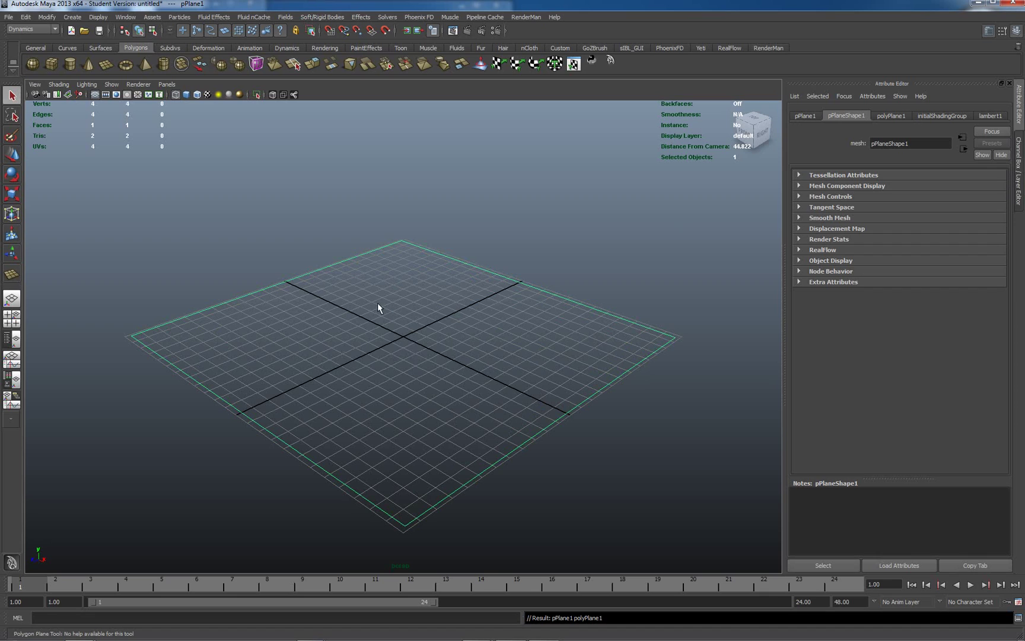
Launch RenderMan's Slim shader editor and reposition its window to uncover the timeline.
click(766, 47)
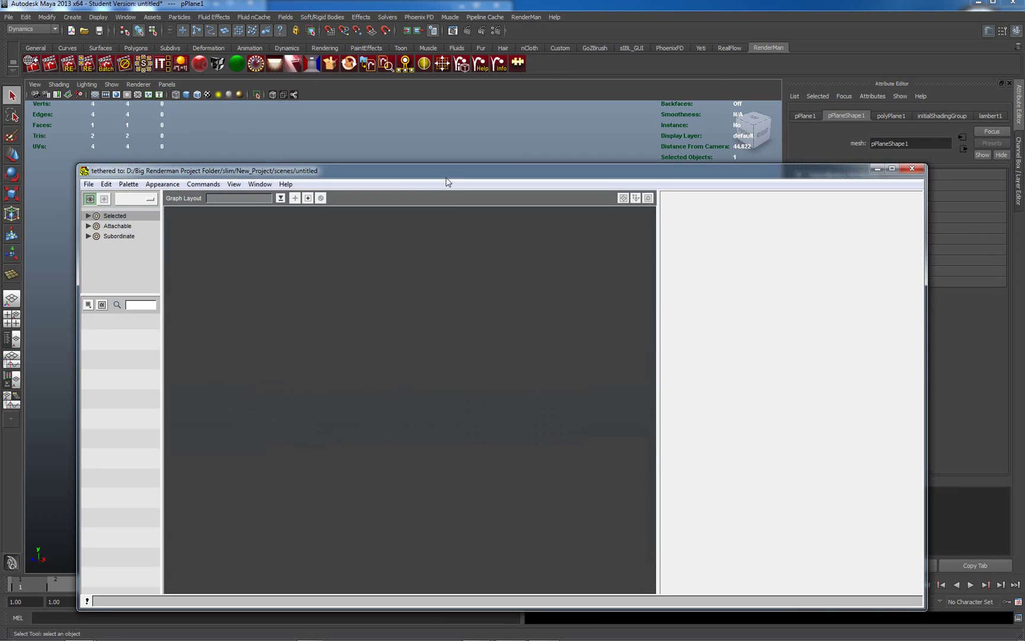
drag(448, 181, 438, 126)
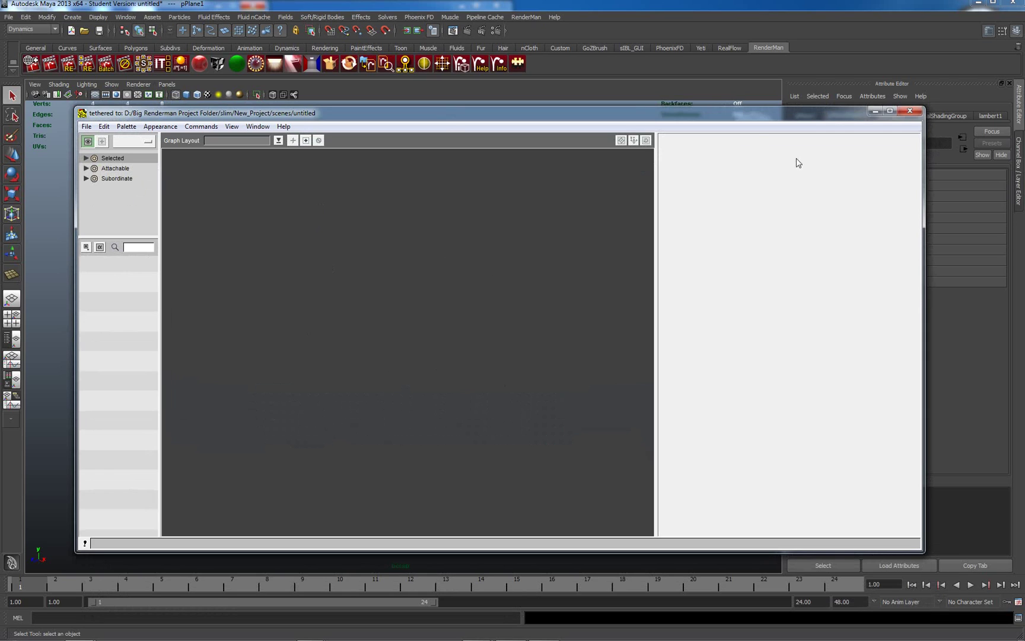
drag(720, 120, 698, 447)
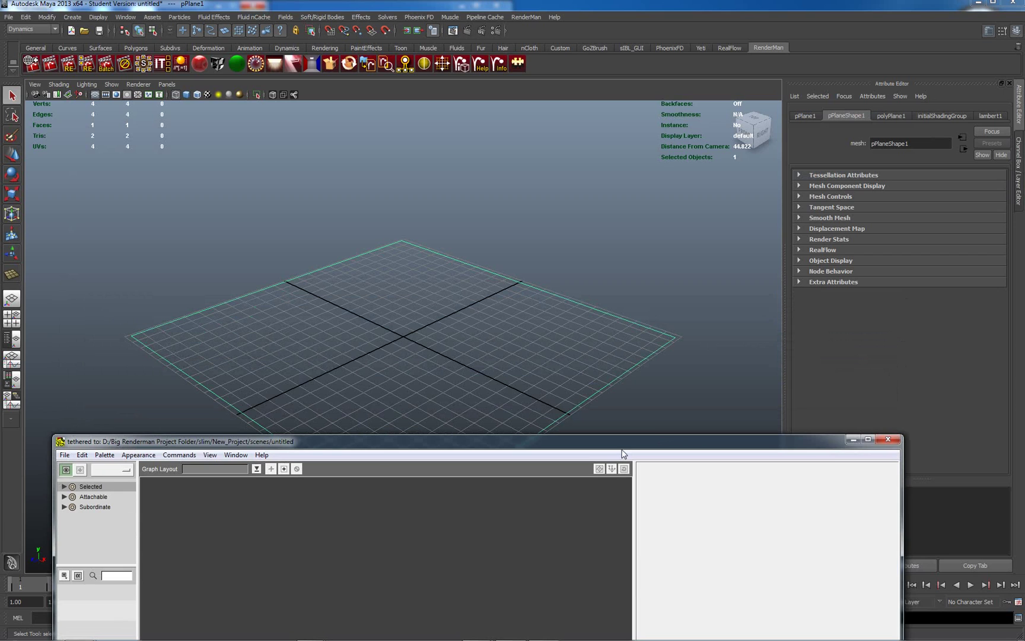
Deselect the plane, minimize Slim, and display the plane smooth-shaded.
click(633, 287)
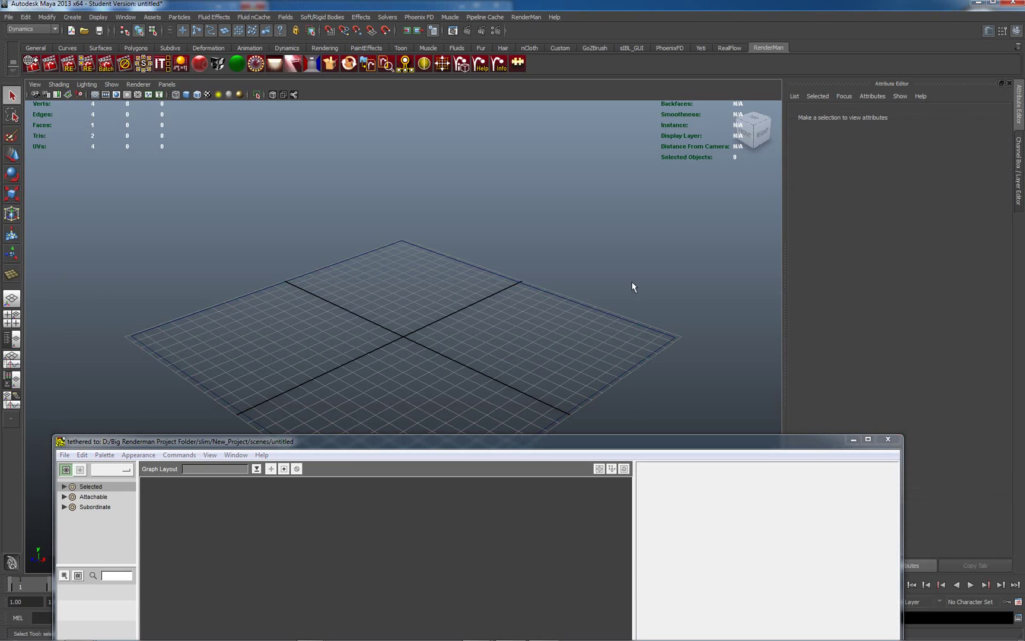
click(851, 439)
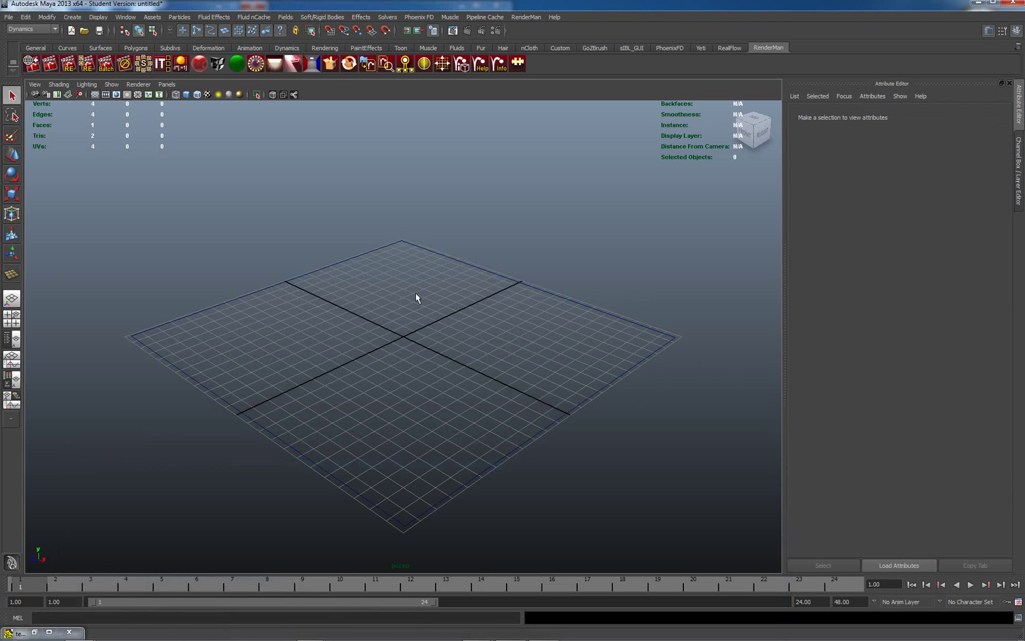
key(5)
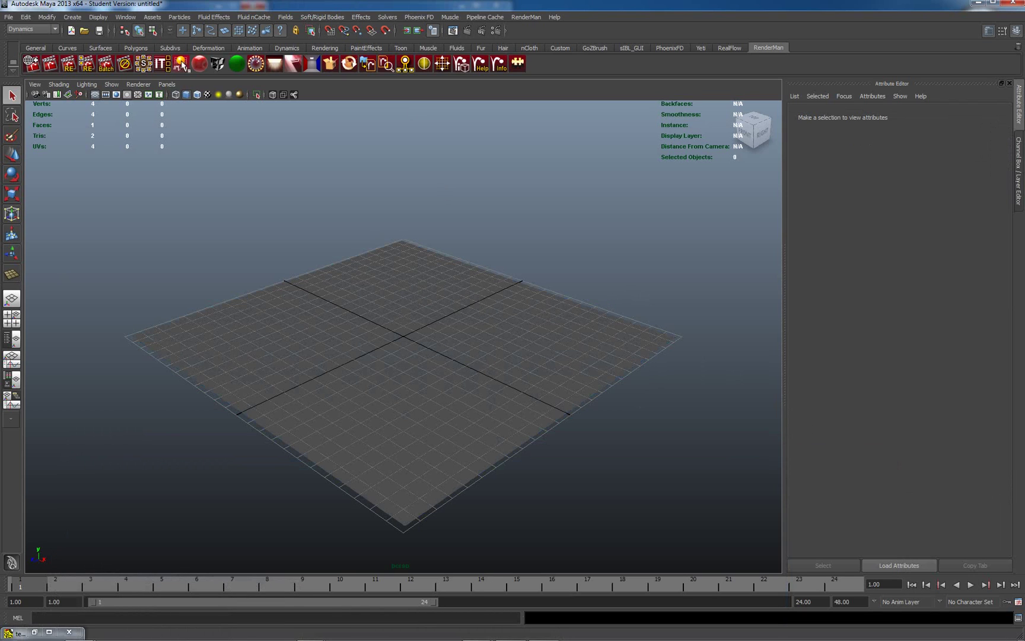
Hide the ground grid and create a NURBS sphere at the origin.
click(95, 94)
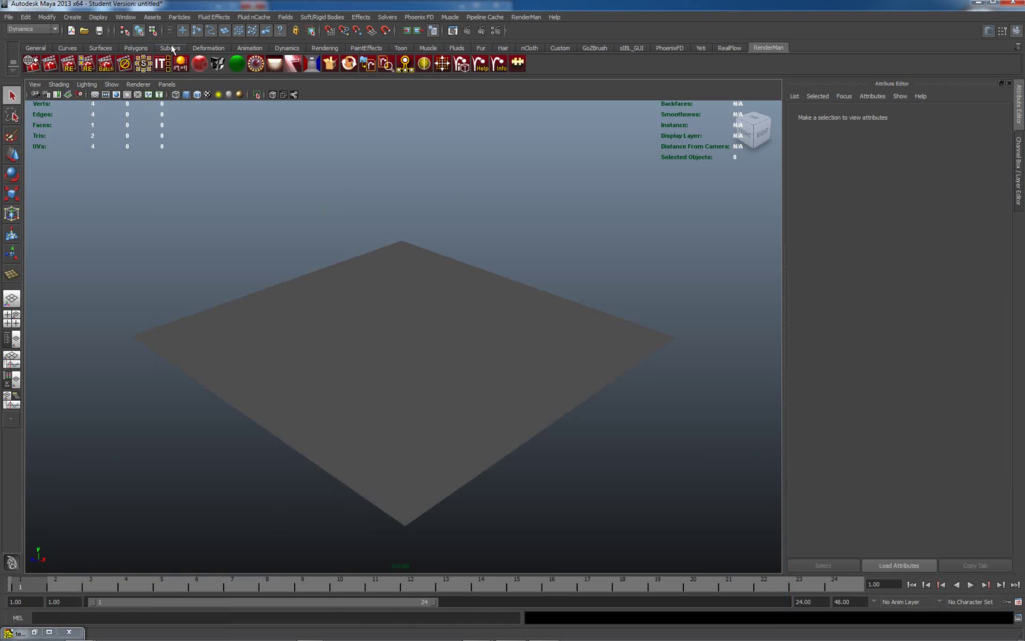
click(110, 48)
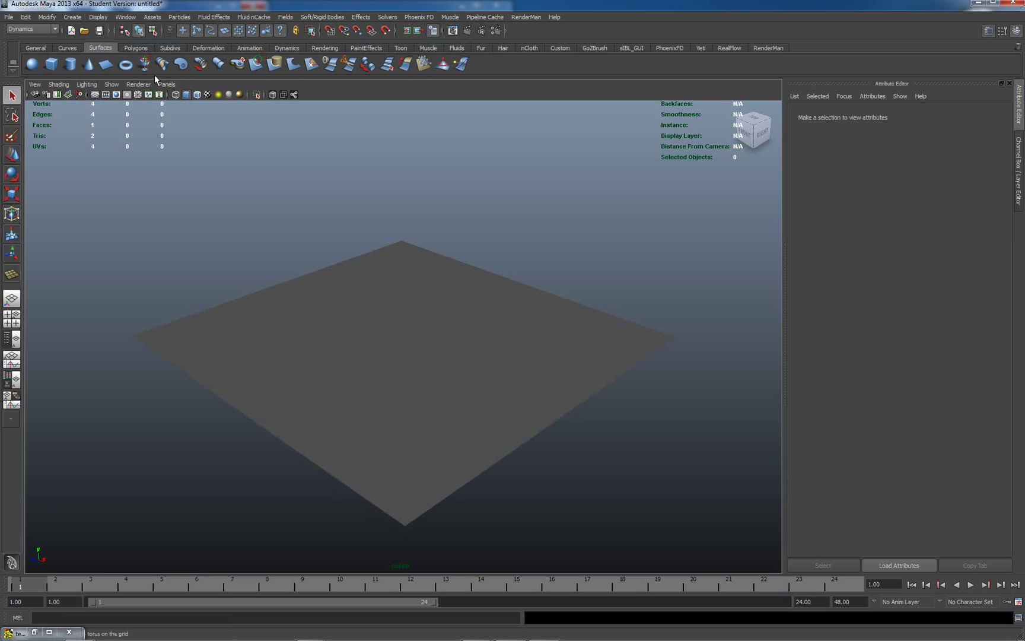
click(31, 63)
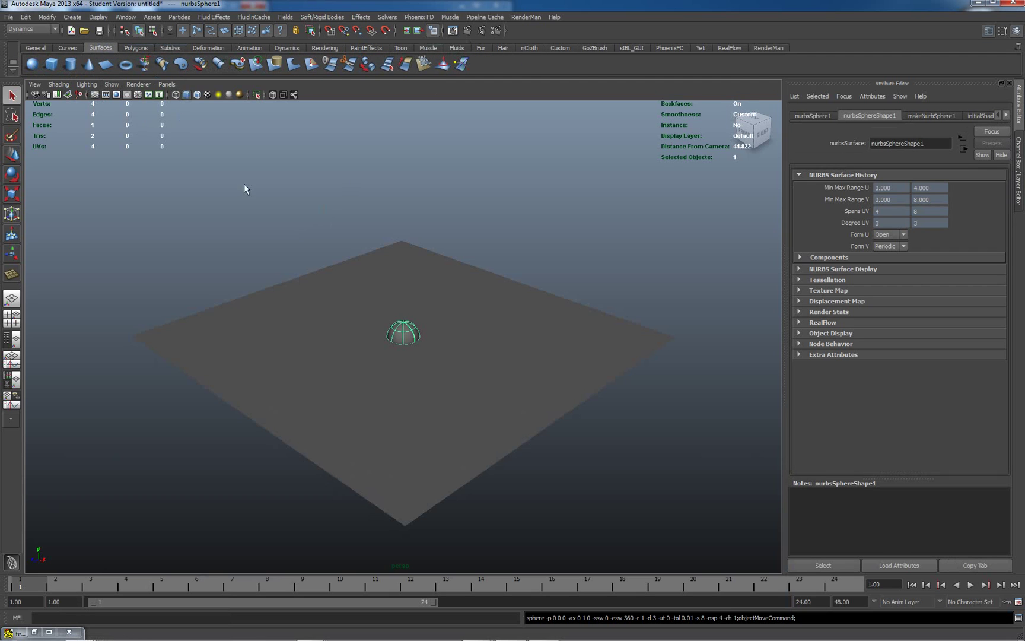
Raise the sphere to Translate Y 1, then select both sphere and plane.
click(1019, 164)
click(980, 135)
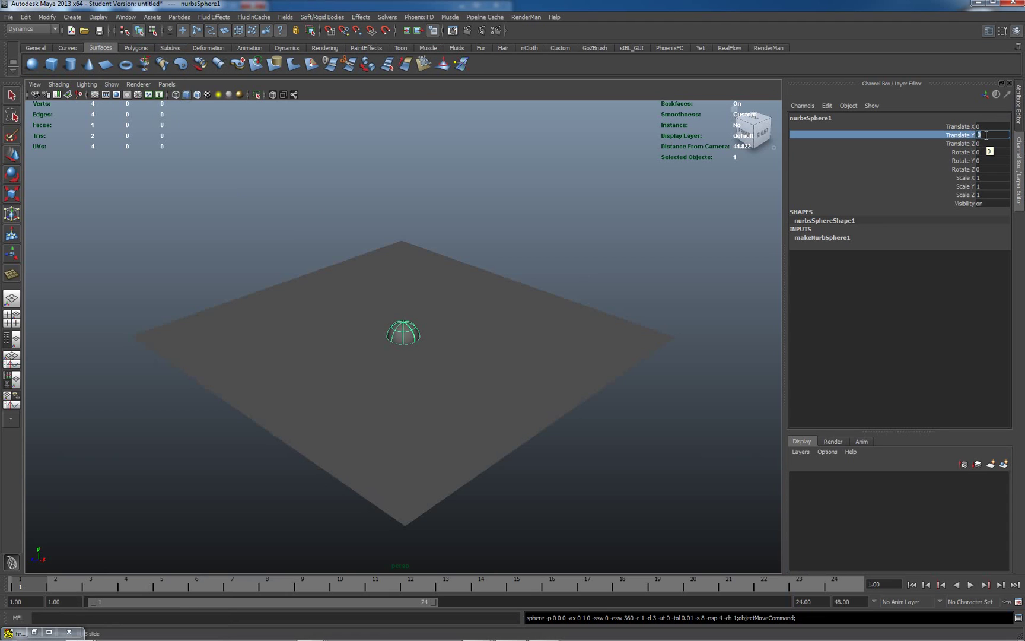
key(Return)
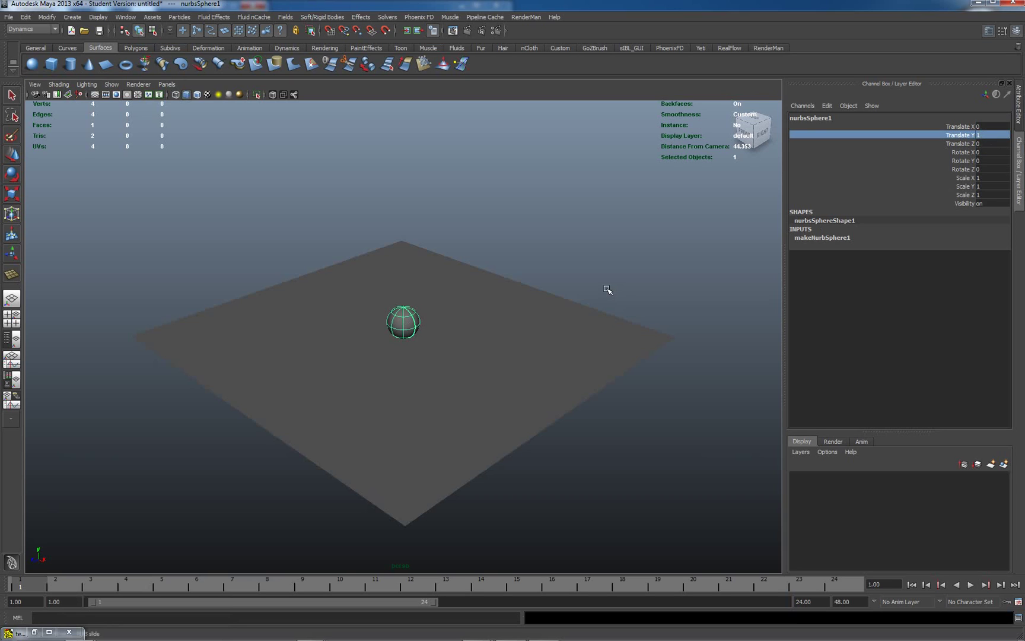
drag(542, 225, 206, 470)
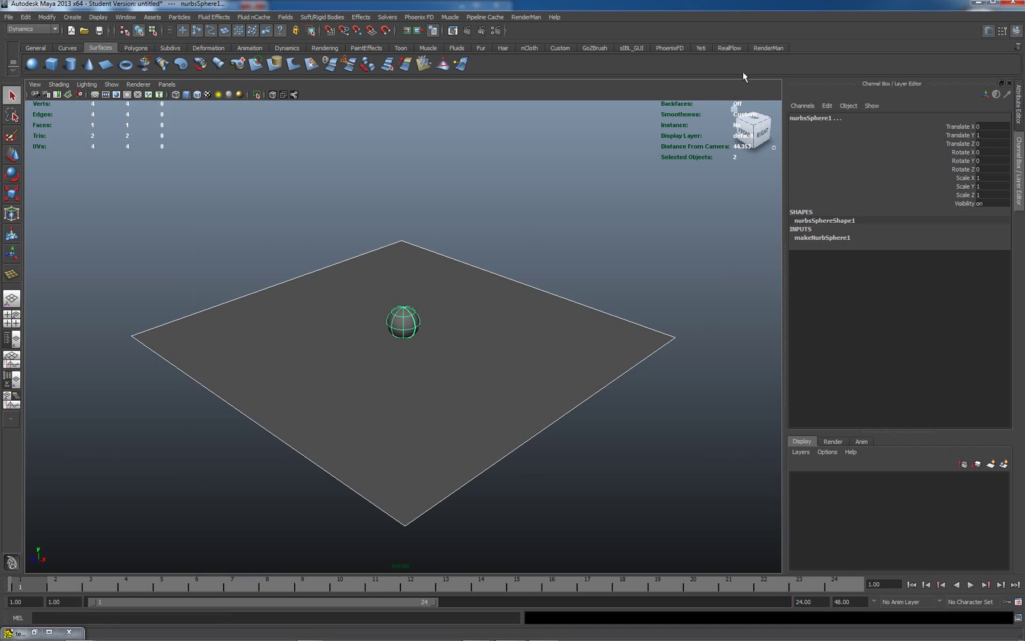
Assign an RMSMatte shader to the sphere and plane from the RenderMan shelf, then deselect.
click(757, 48)
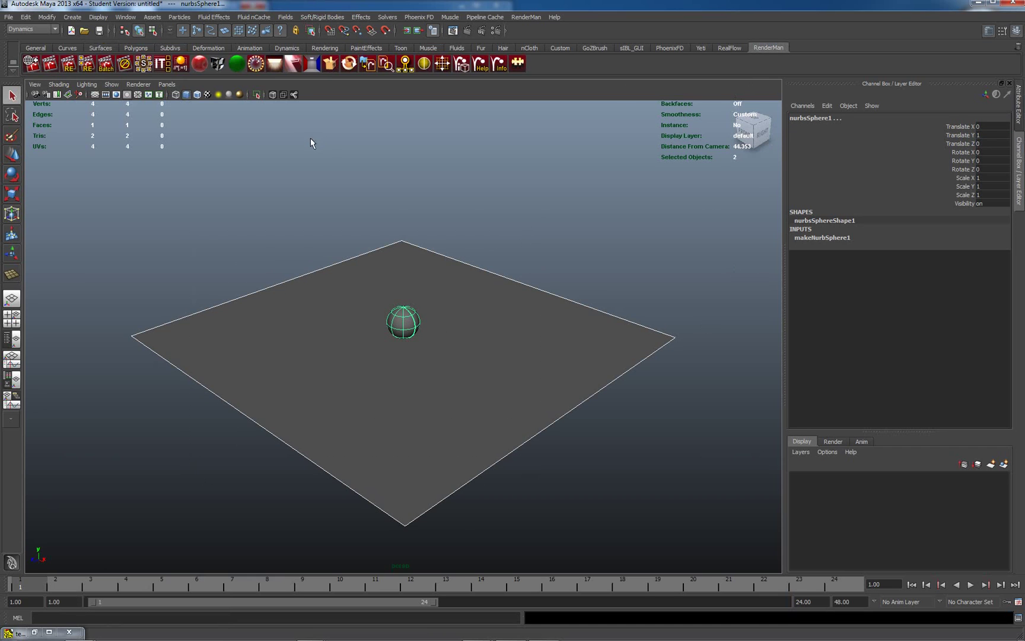
click(236, 62)
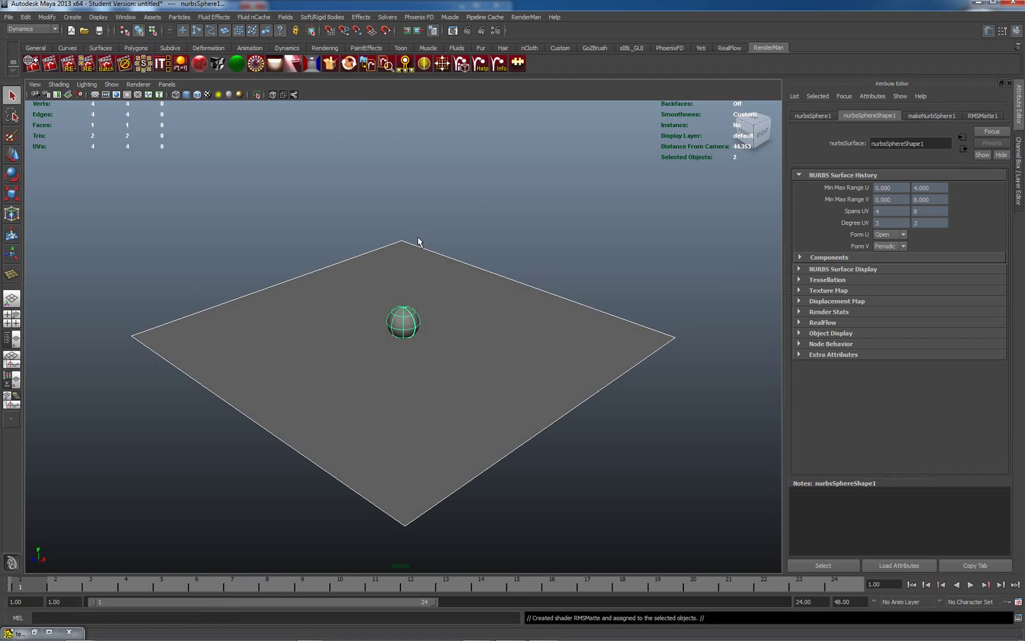
click(450, 220)
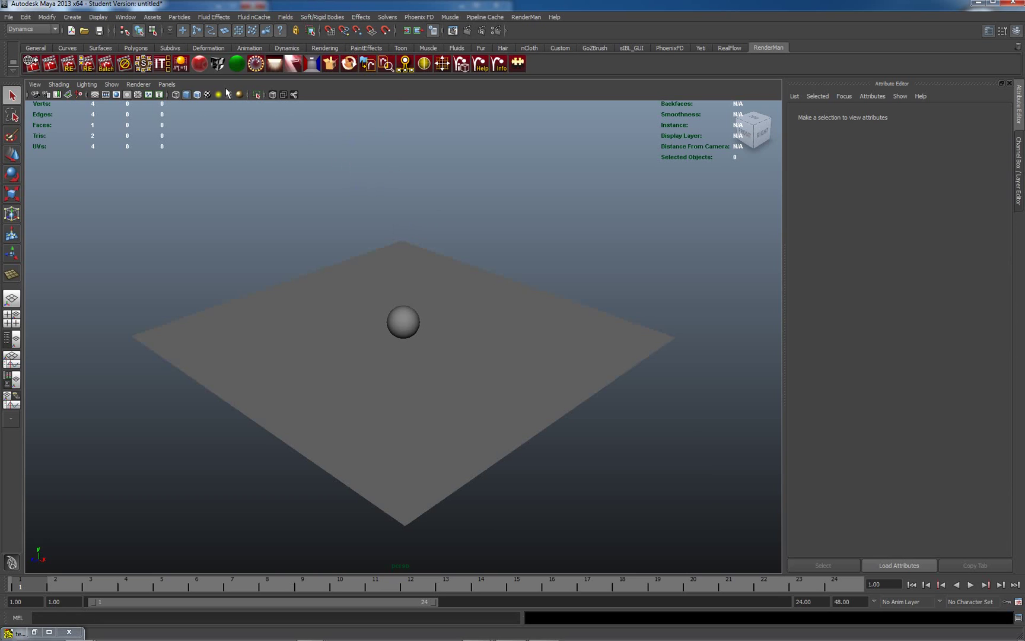
Switch to wireframe and add an RMS area light, moved off to one side of the sphere.
click(176, 95)
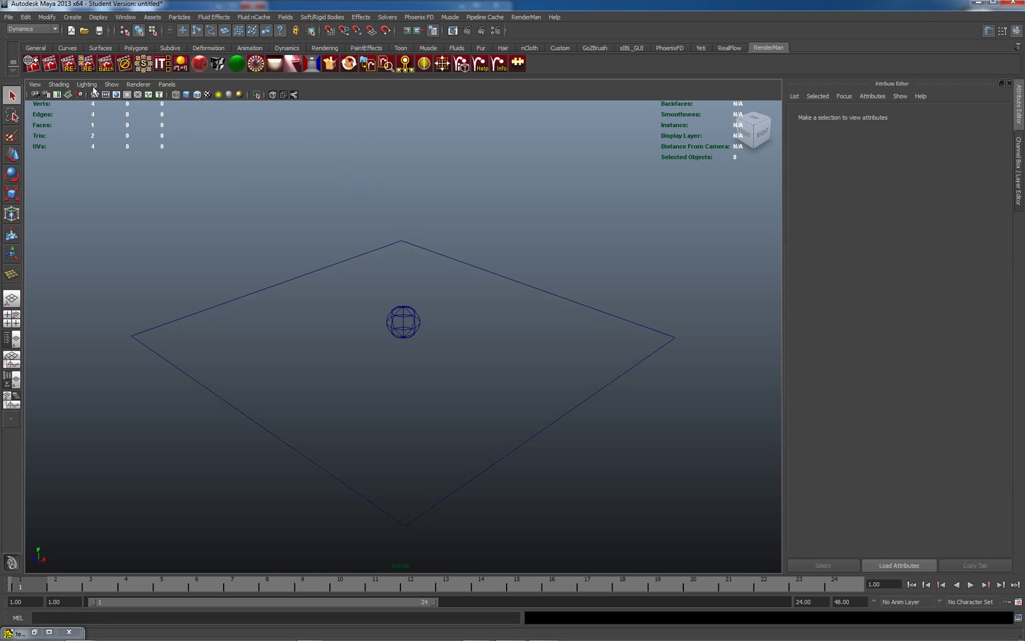
click(275, 65)
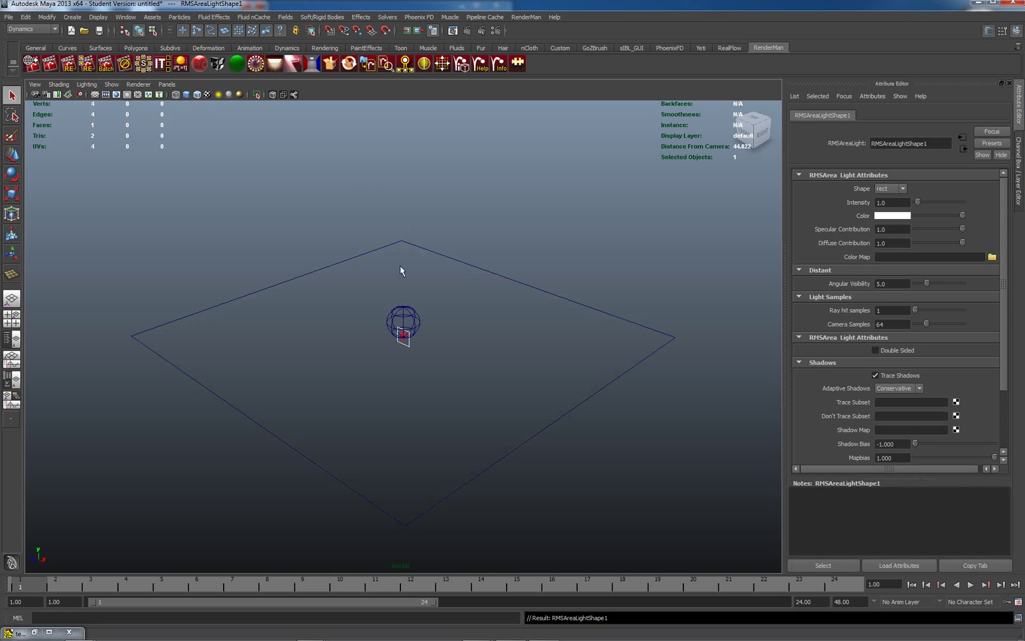
key(w)
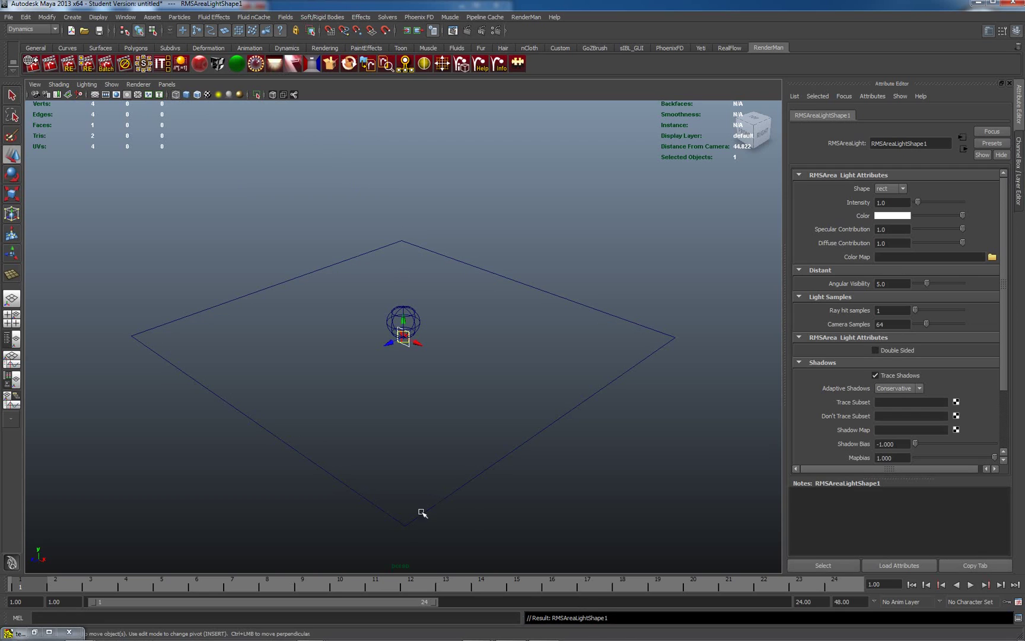
drag(403, 325, 330, 370)
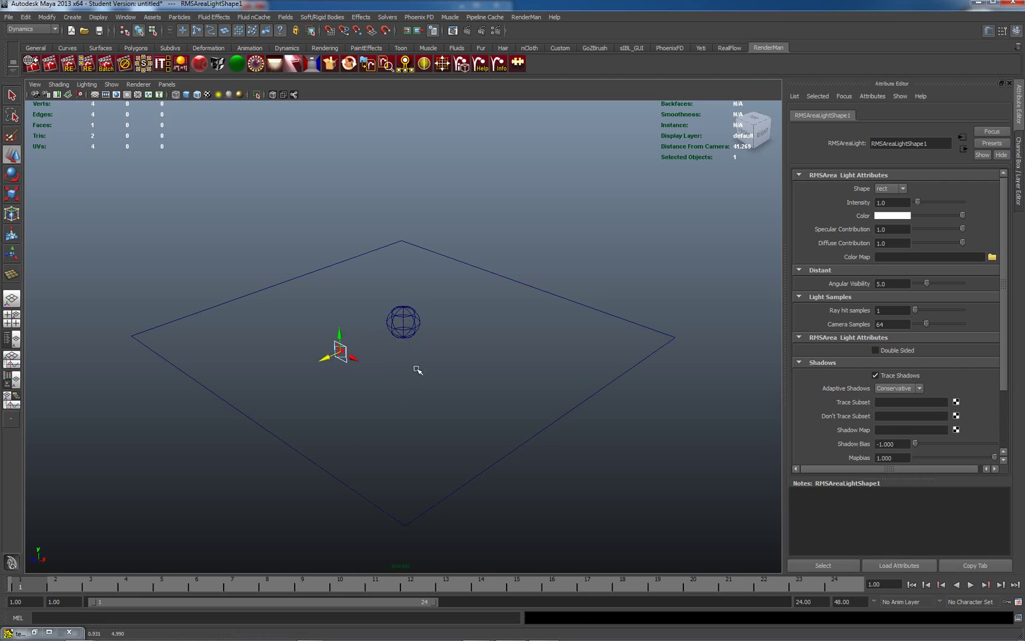
Add a locator to the scene via Create > Locator, then clear the selection.
click(74, 17)
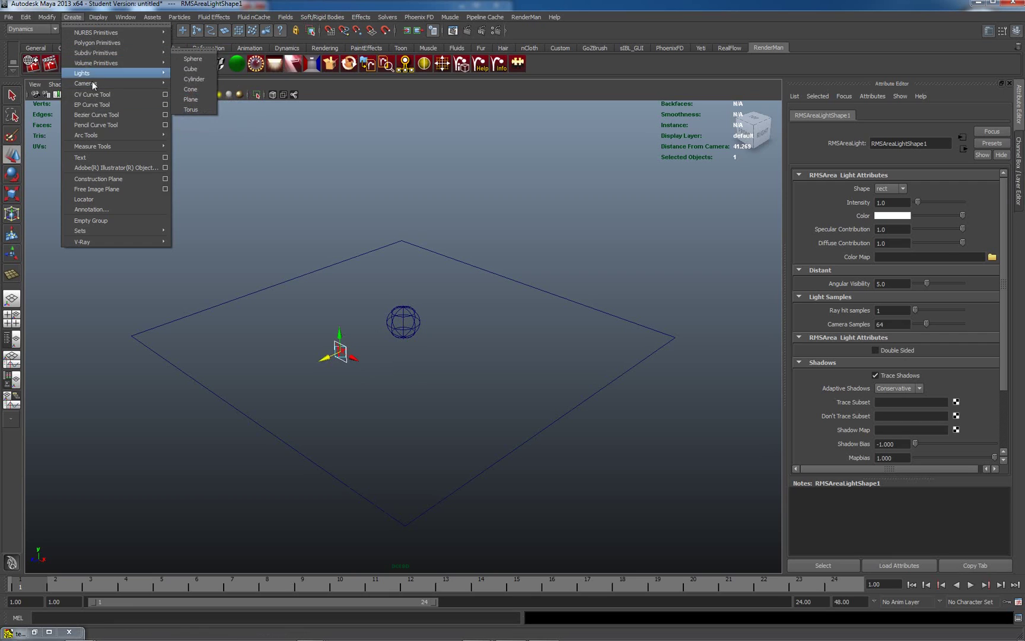
click(115, 200)
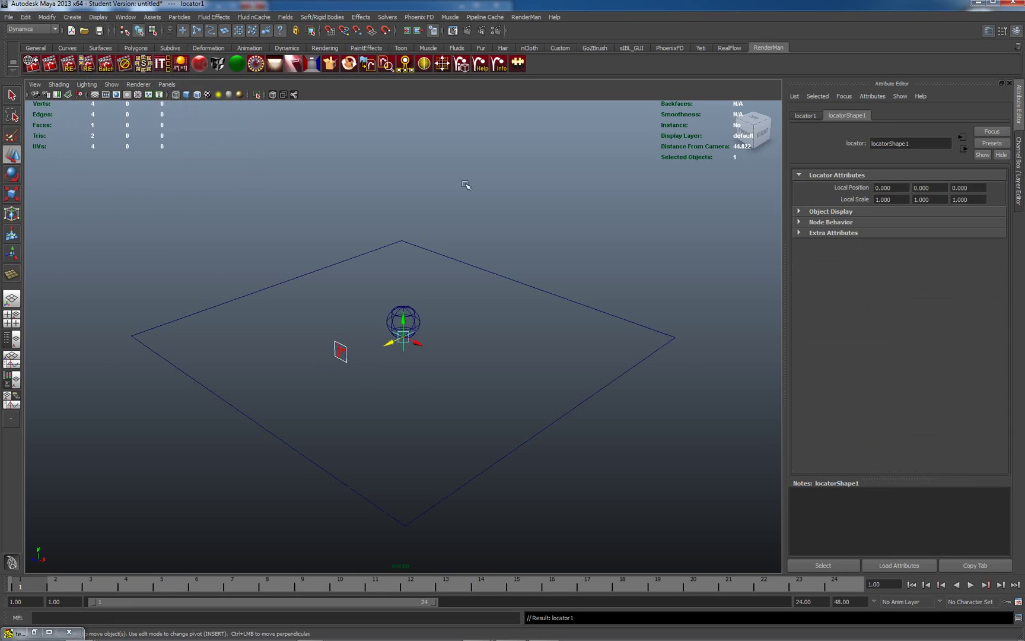
click(466, 200)
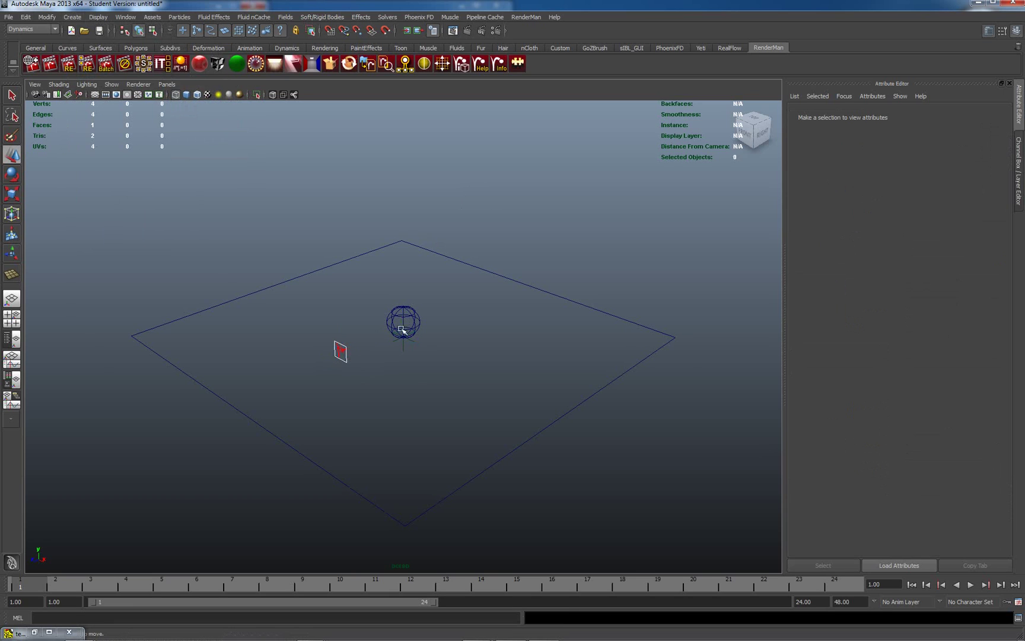
Rename the area light's shape RMSAreaLightShape1 to KEY.
click(342, 351)
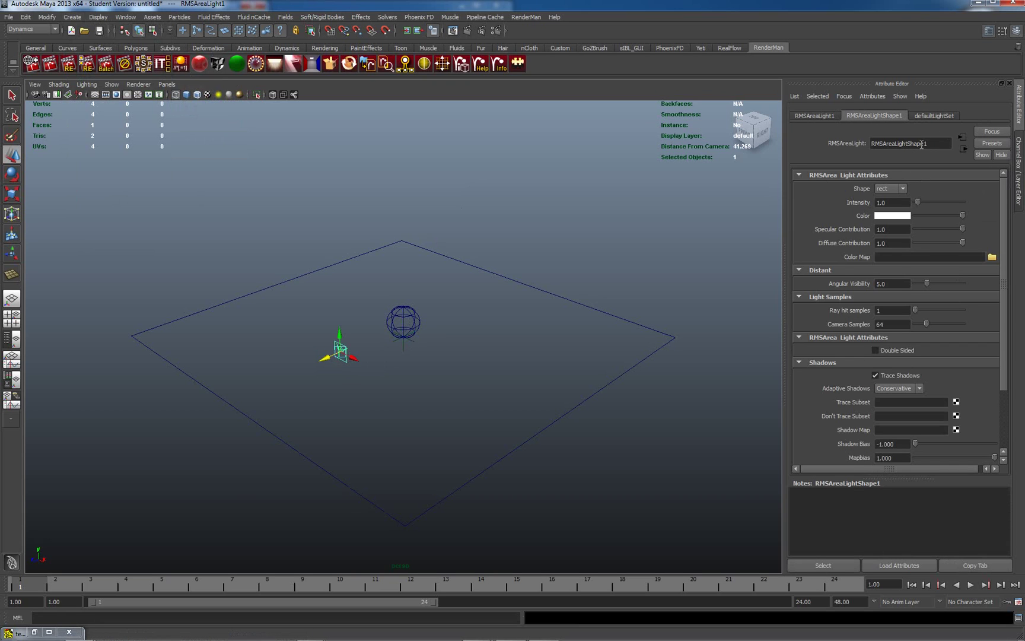
drag(933, 142, 850, 143)
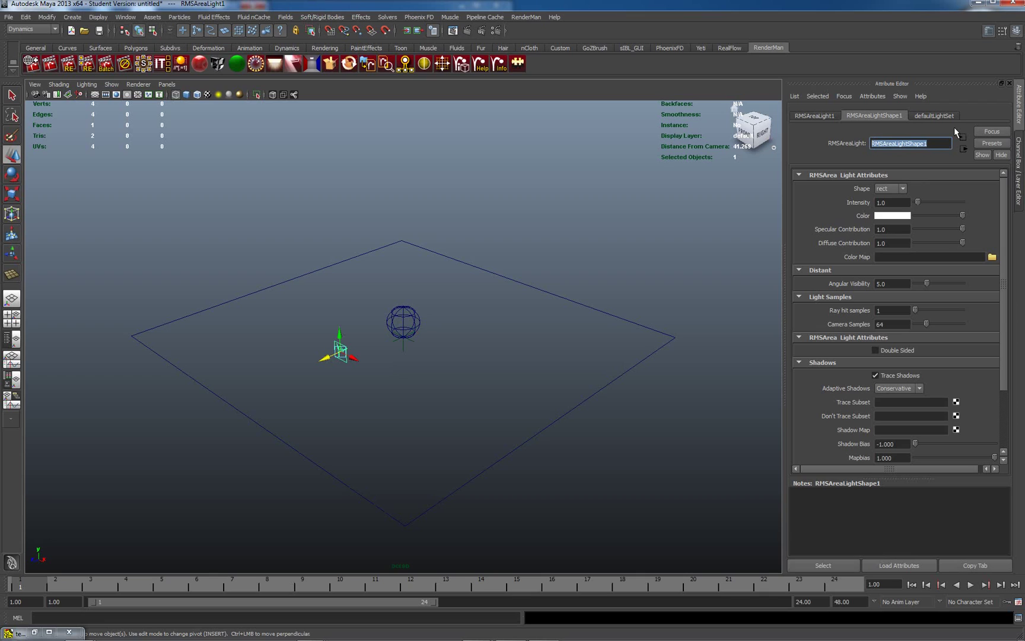
text(KEY)
key(Return)
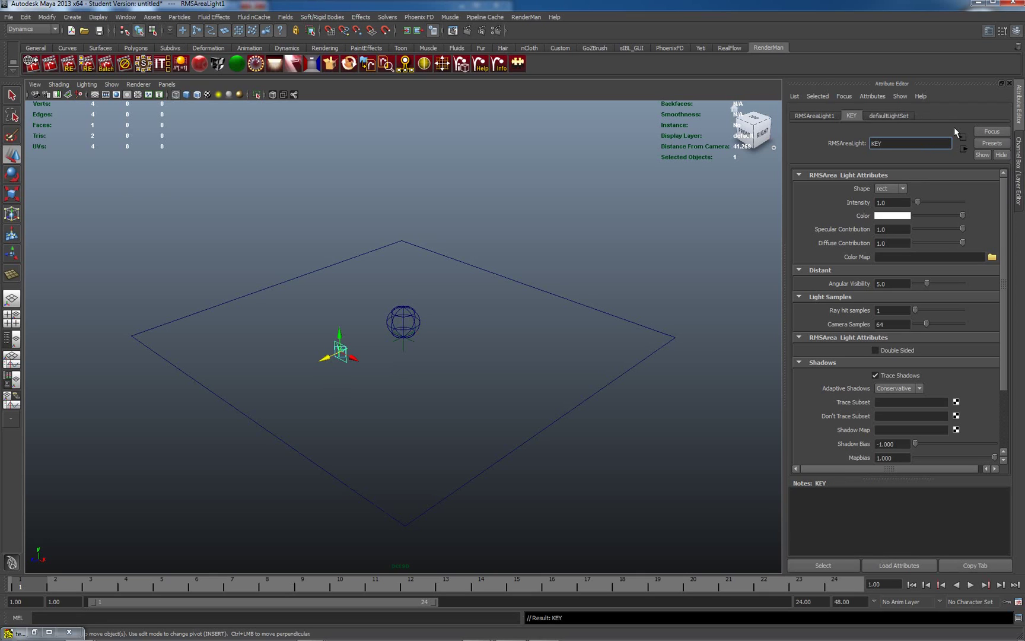
Rename the locator to key_loc.
click(405, 346)
drag(929, 147, 802, 143)
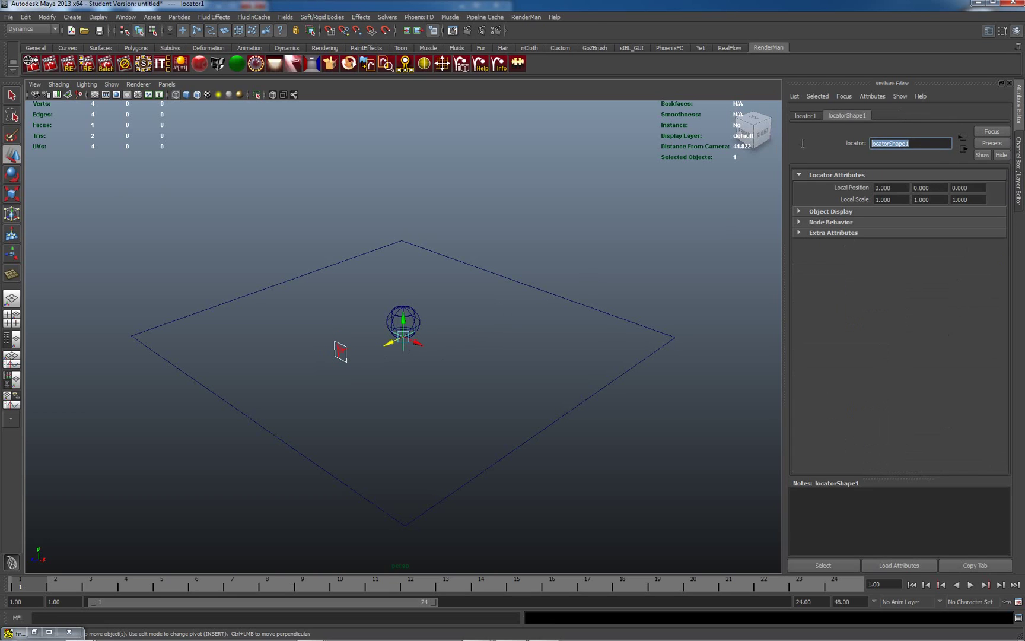
text(hey)
key(BackSpace)
text(key_loc)
key(Return)
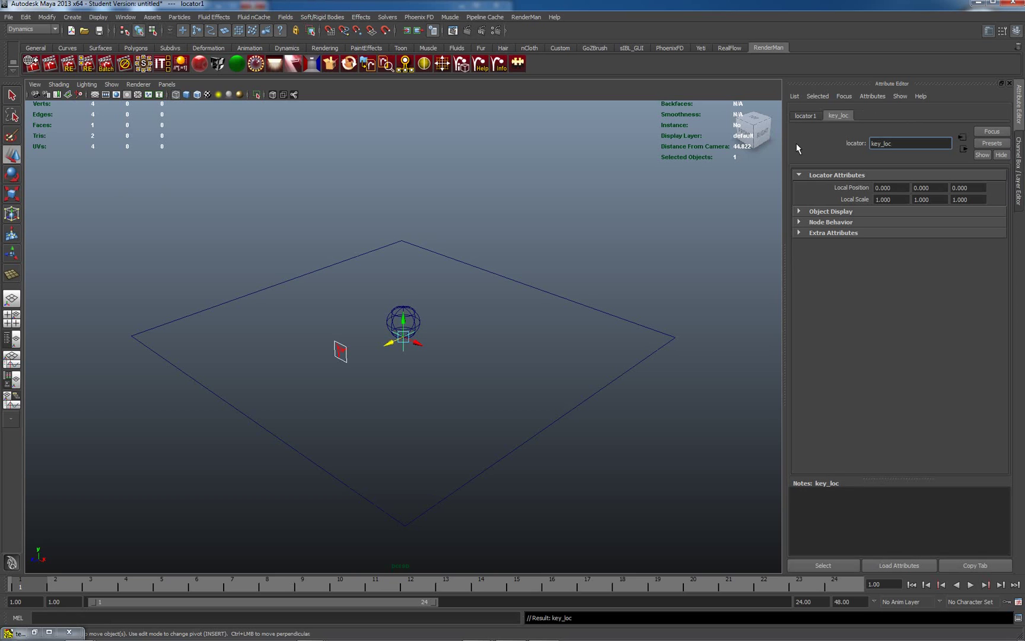
Duplicate the area light together with key_loc, creating RMSAreaLight2 and locator2.
click(564, 160)
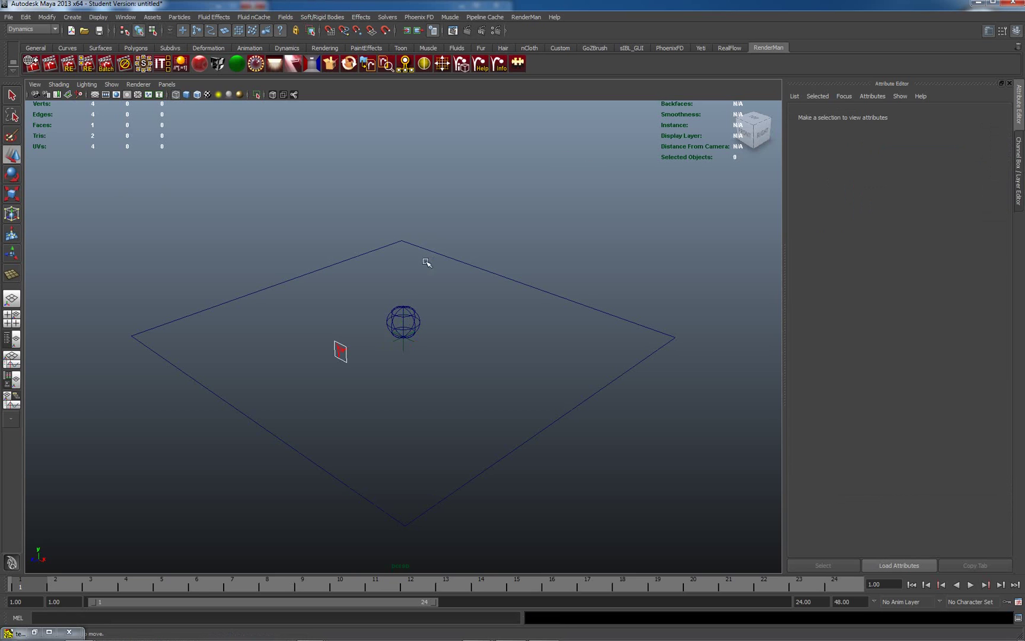
click(343, 353)
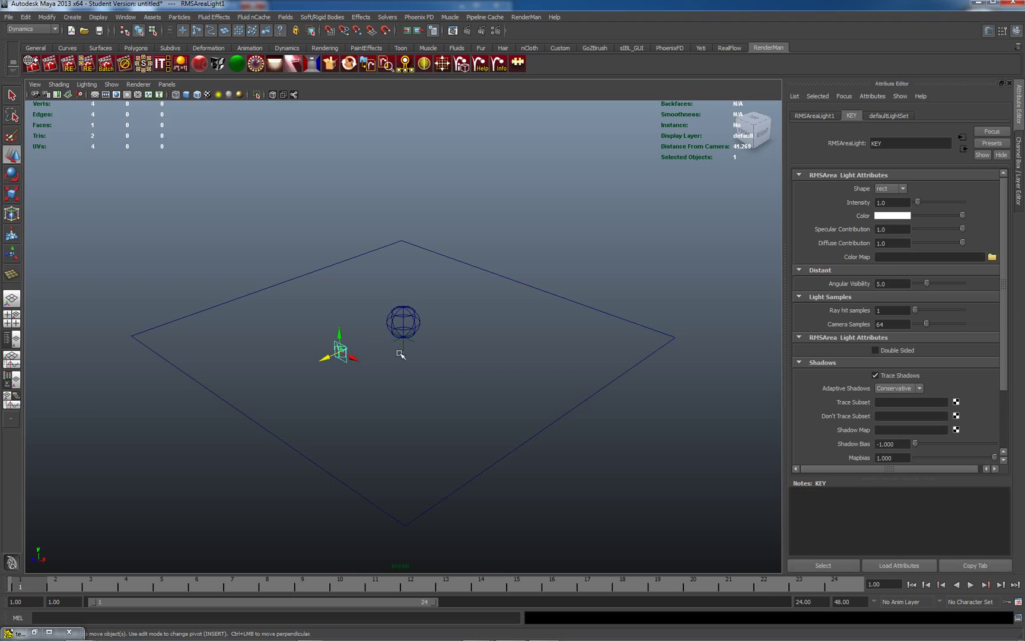
shift+click(405, 346)
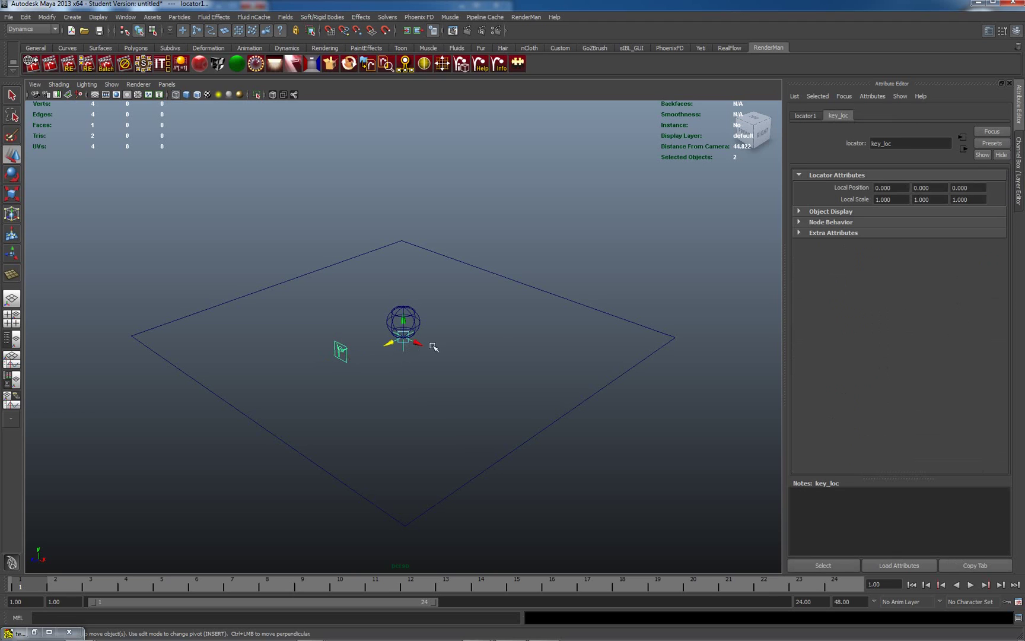
key(ctrl+d)
Show the Outliner beside the viewport and select the locator at the sphere's base.
click(13, 340)
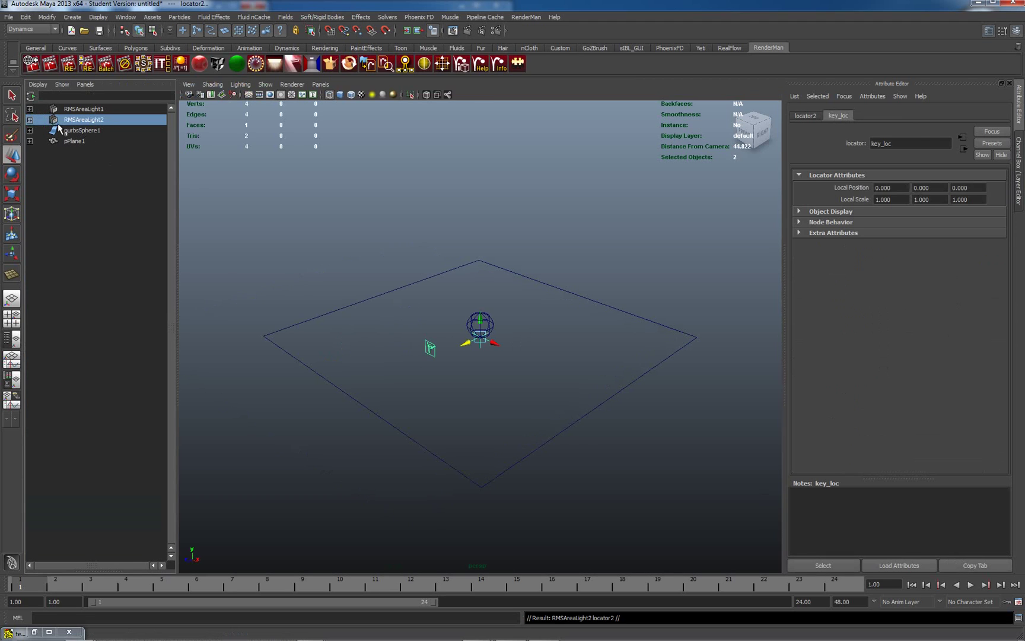
click(30, 120)
click(512, 343)
click(489, 343)
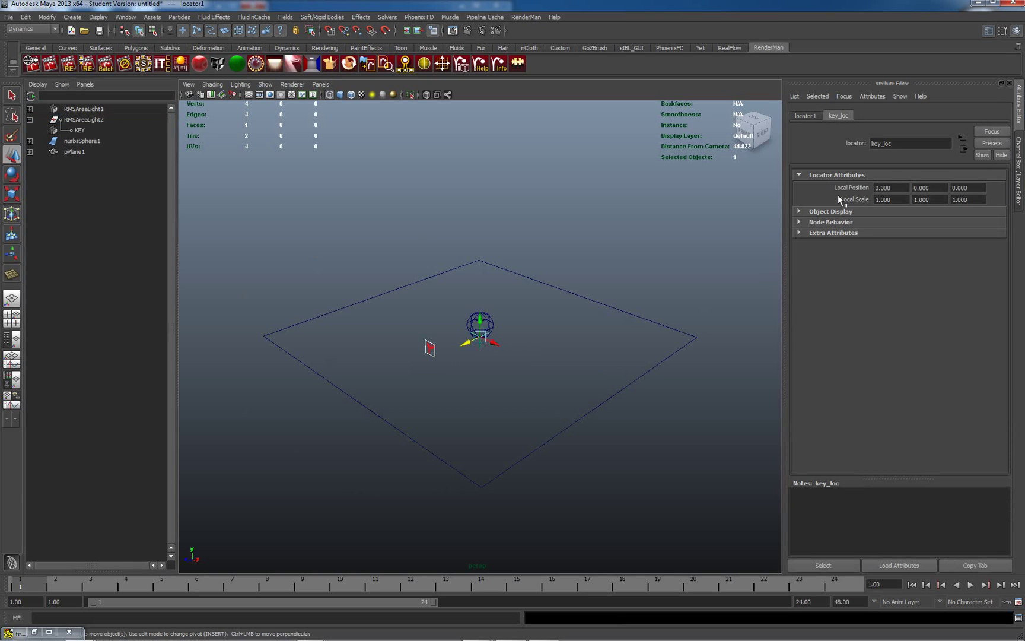
click(521, 321)
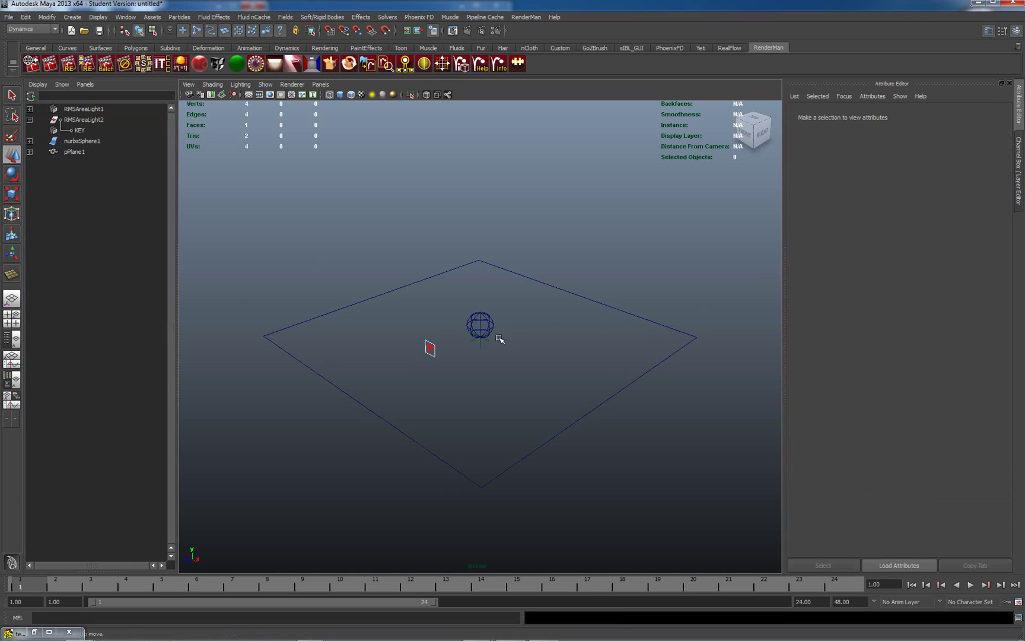
click(487, 343)
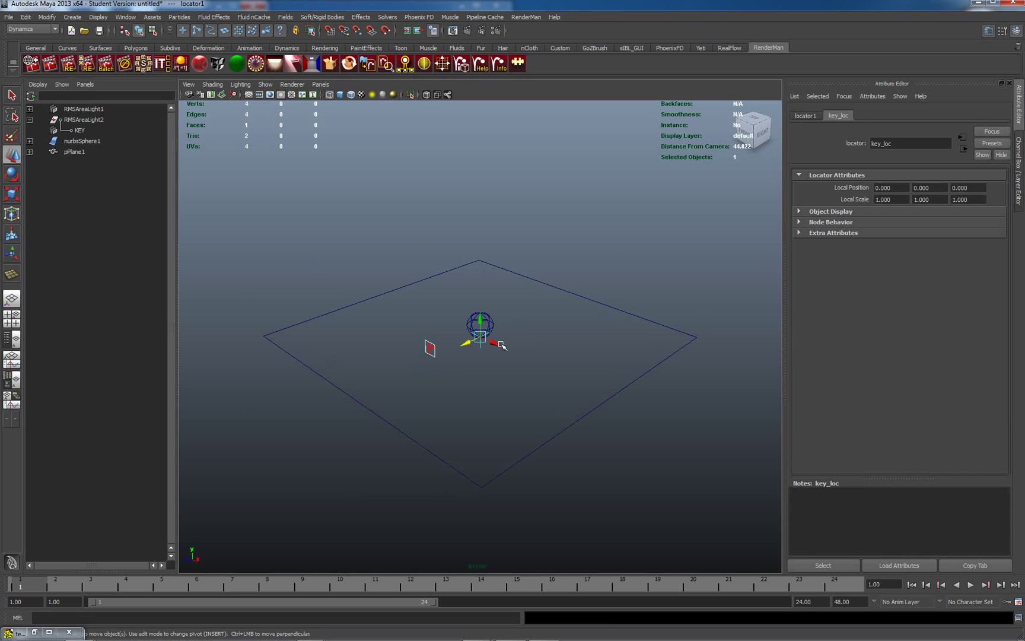
Duplicate the locator into locator3 and nudge it slightly along X.
key(ctrl+d)
click(495, 344)
drag(495, 344, 499, 346)
click(29, 120)
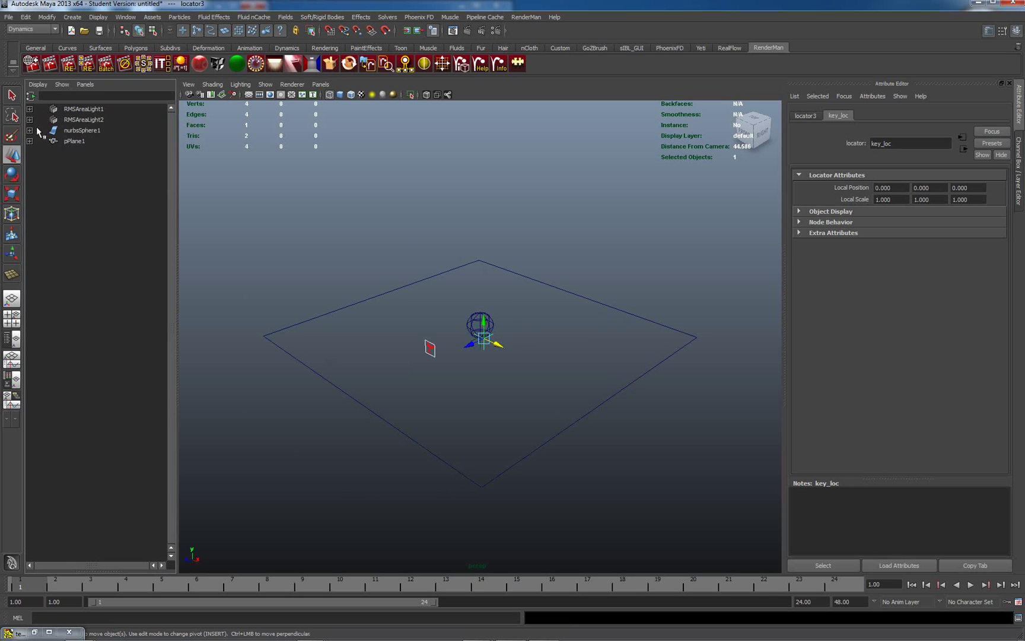
Parent RMSAreaLight1 under locator1.
click(75, 119)
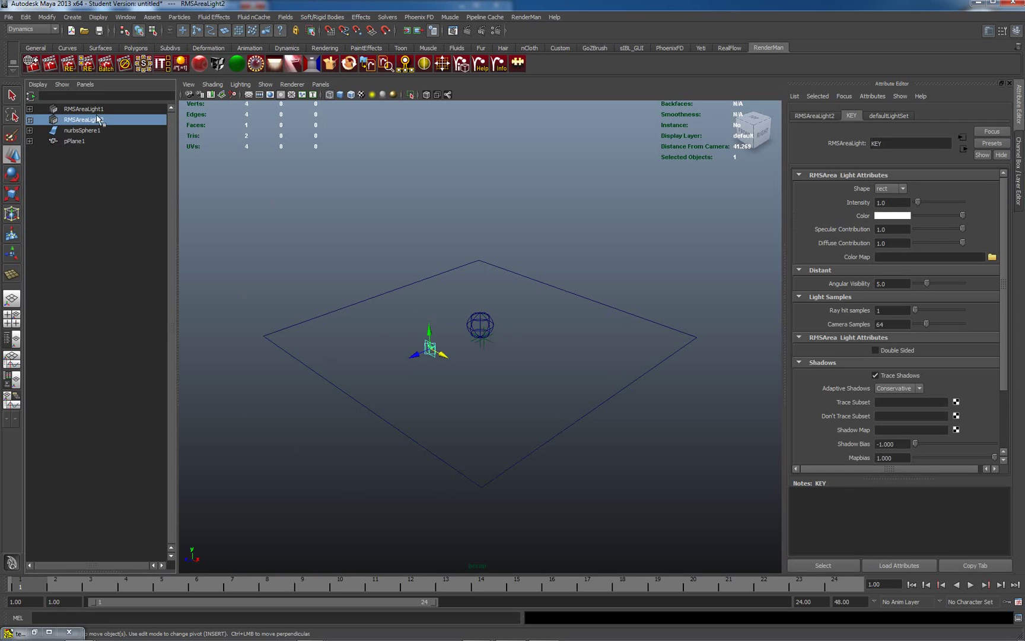
click(100, 109)
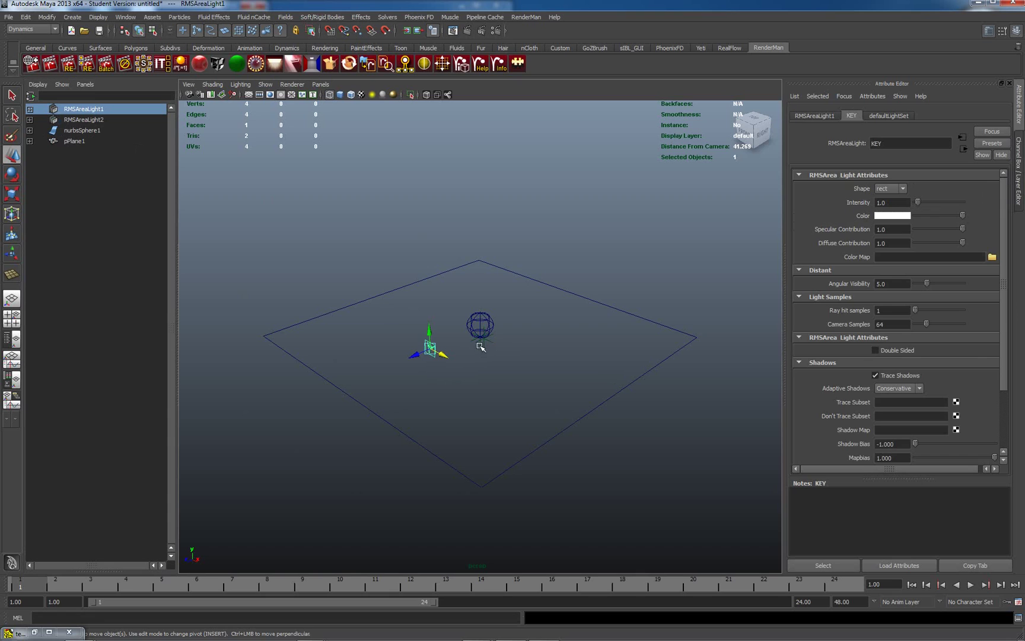
shift+click(481, 347)
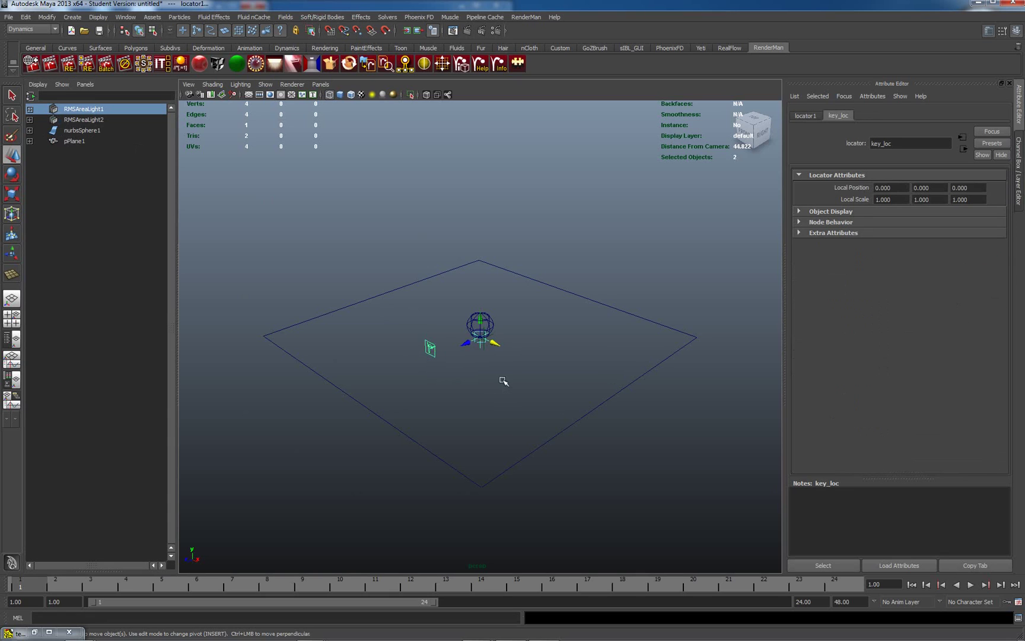
key(p)
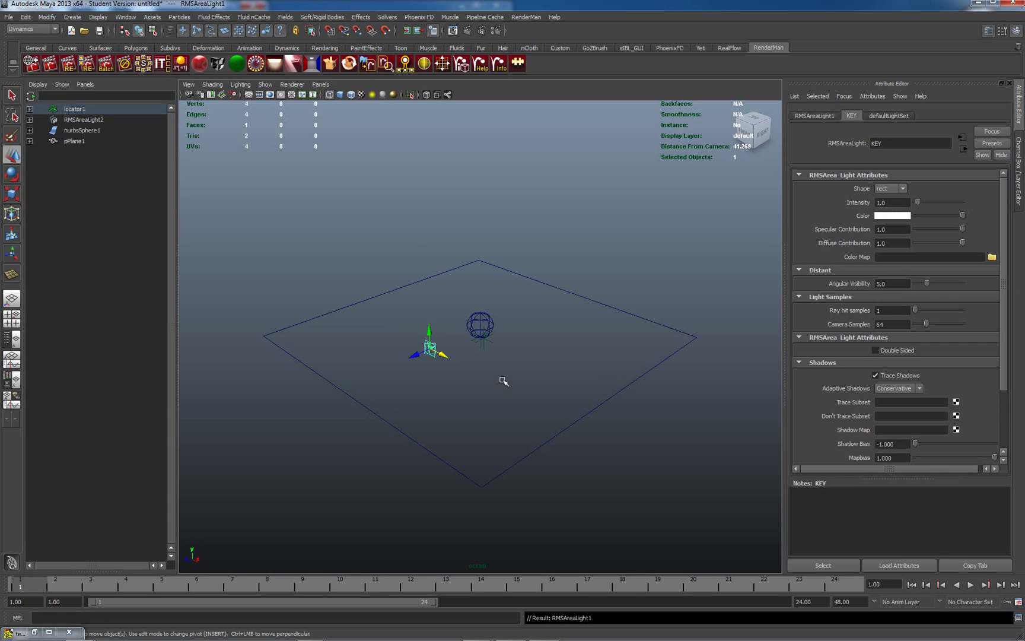
Parent RMSAreaLight2 under locator3.
click(78, 121)
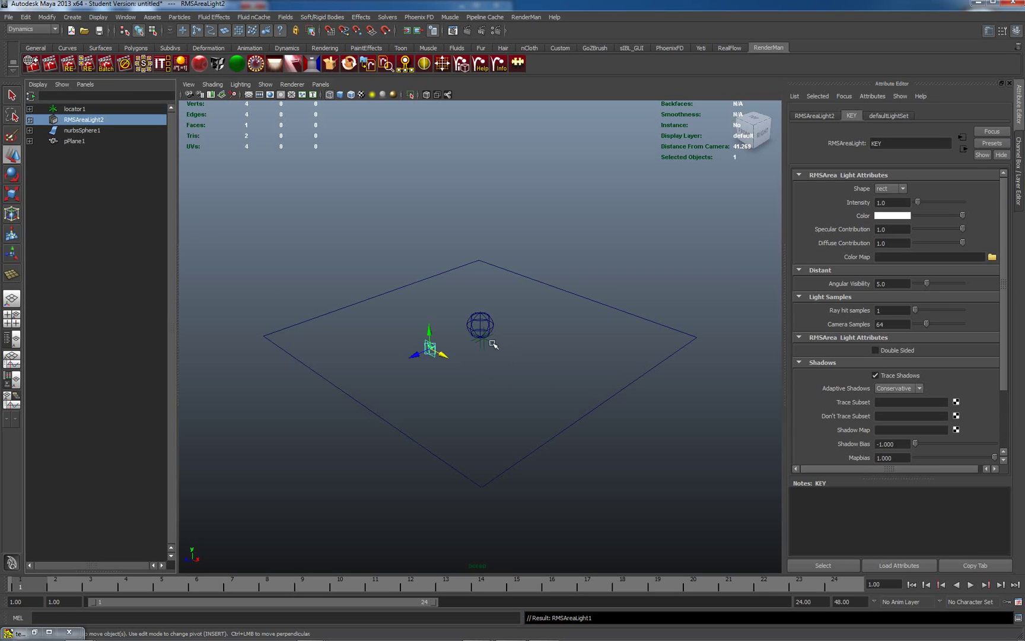
key(Return)
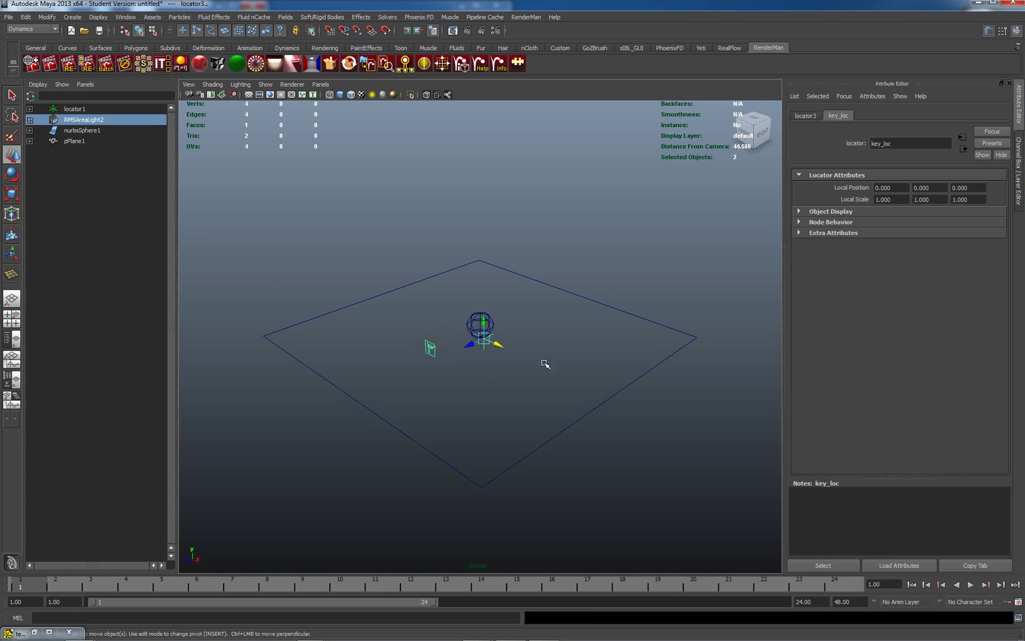
key(p)
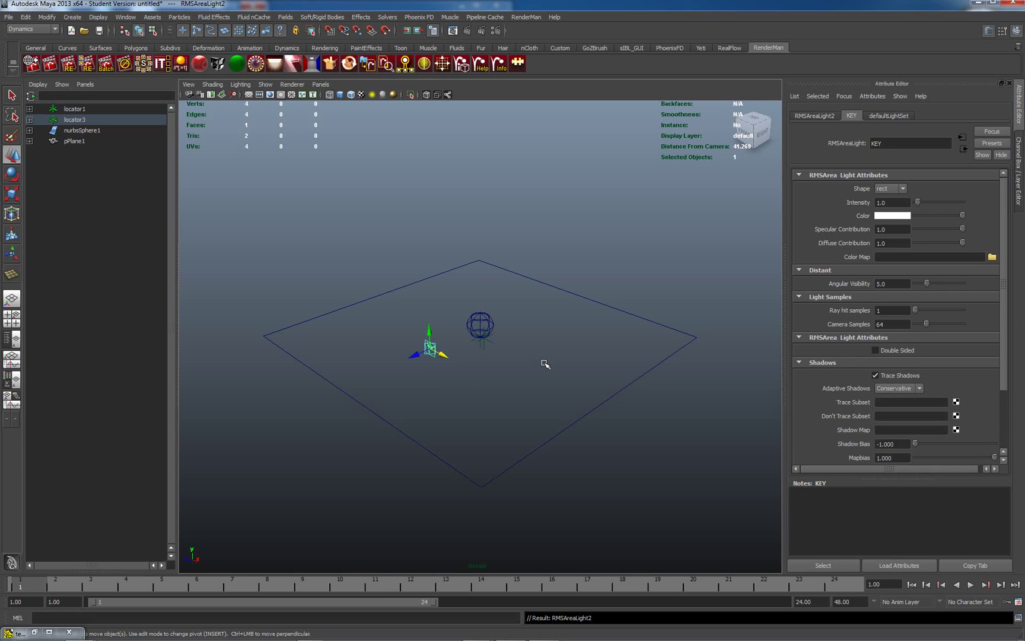
Select locator1 and view its transform attributes.
click(72, 109)
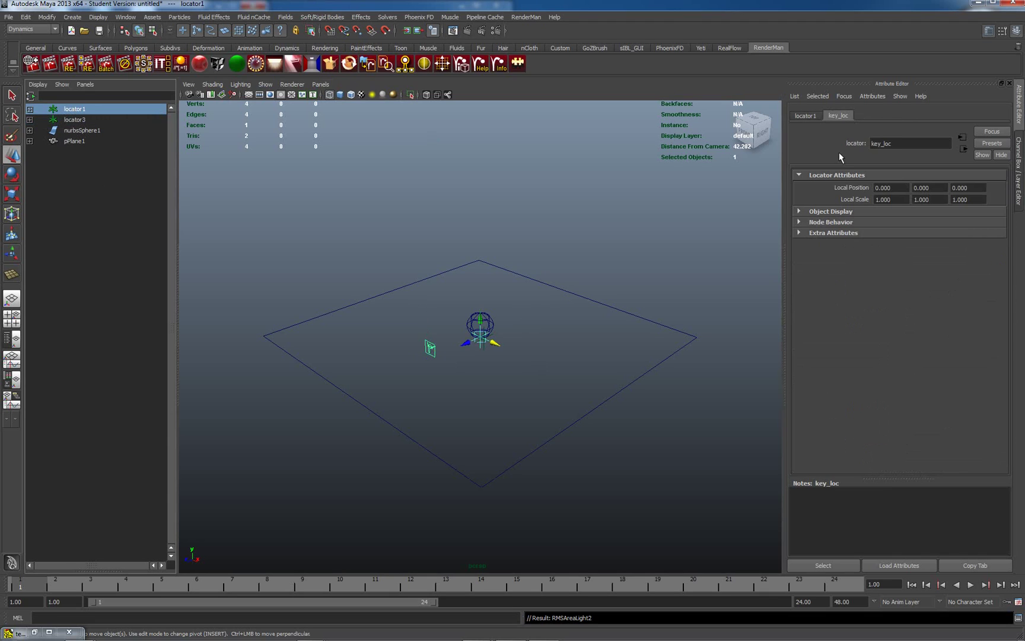
click(805, 116)
click(908, 143)
click(76, 112)
mouse_move(75, 112)
middle_down()
mouse_move(84, 115)
mouse_move(72, 114)
middle_up()
Dismiss the move manipulator and select locator1 in the Outliner.
mouse_move(73, 115)
right_down()
mouse_move(74, 139)
mouse_move(68, 112)
right_up()
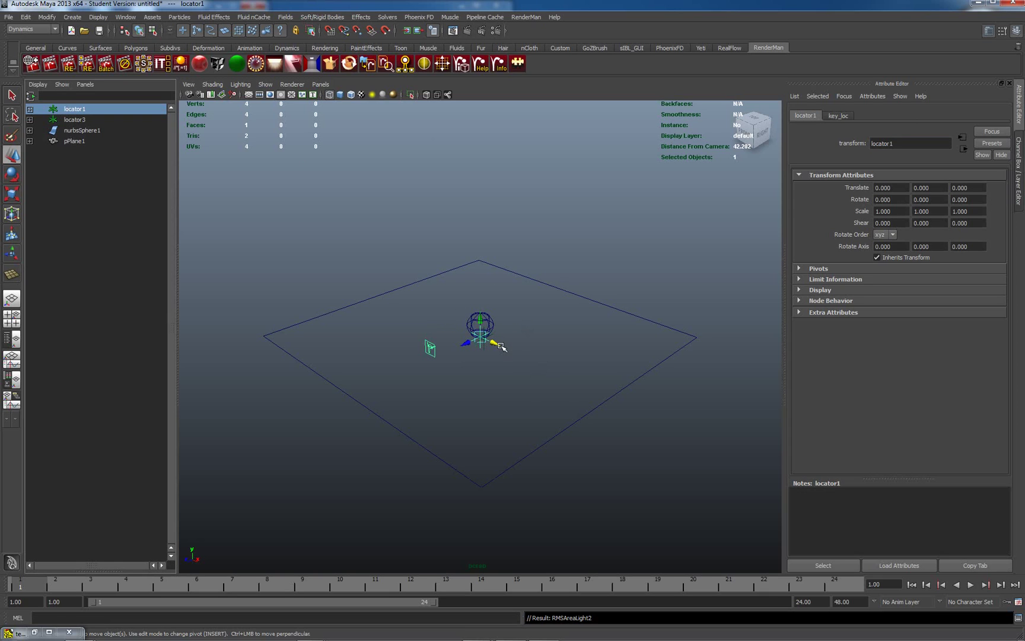
key(t)
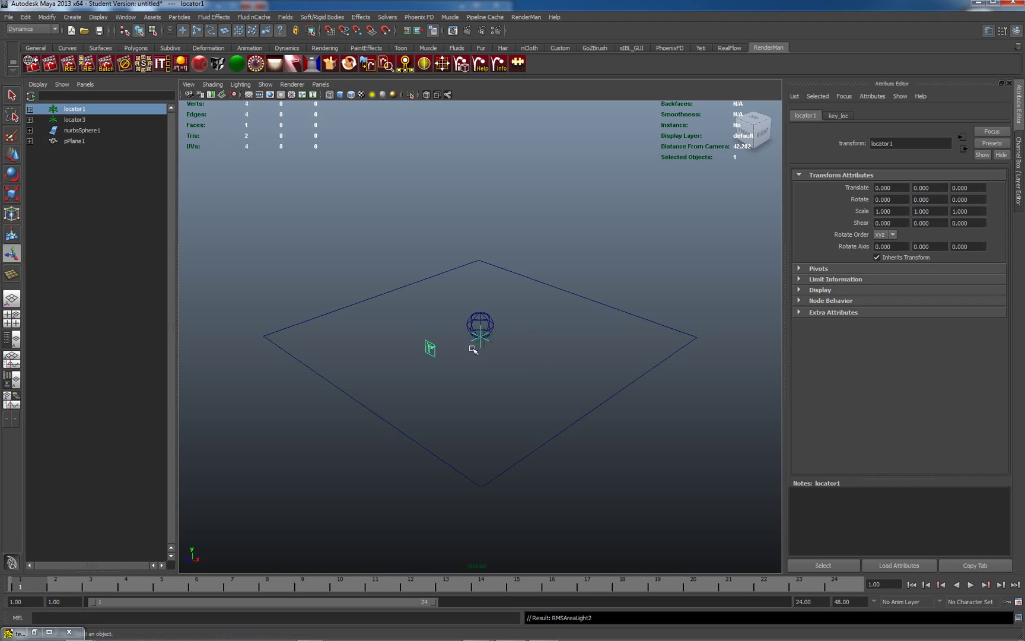
click(475, 351)
click(80, 110)
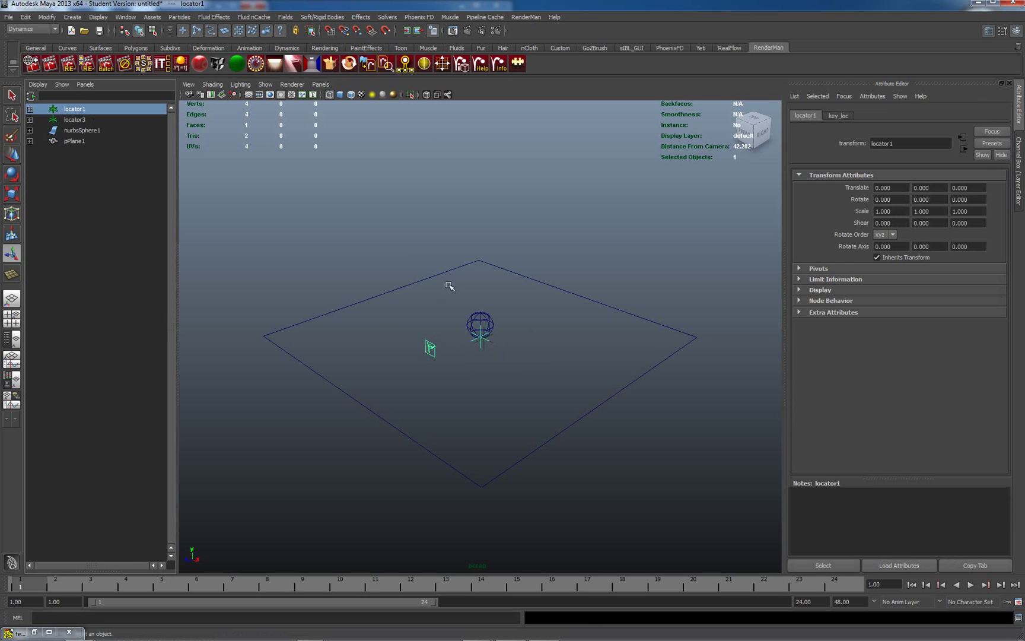
Rotate locator1 to -46.123, 30.145, -27.577, swinging the key light around the sphere.
key(r)
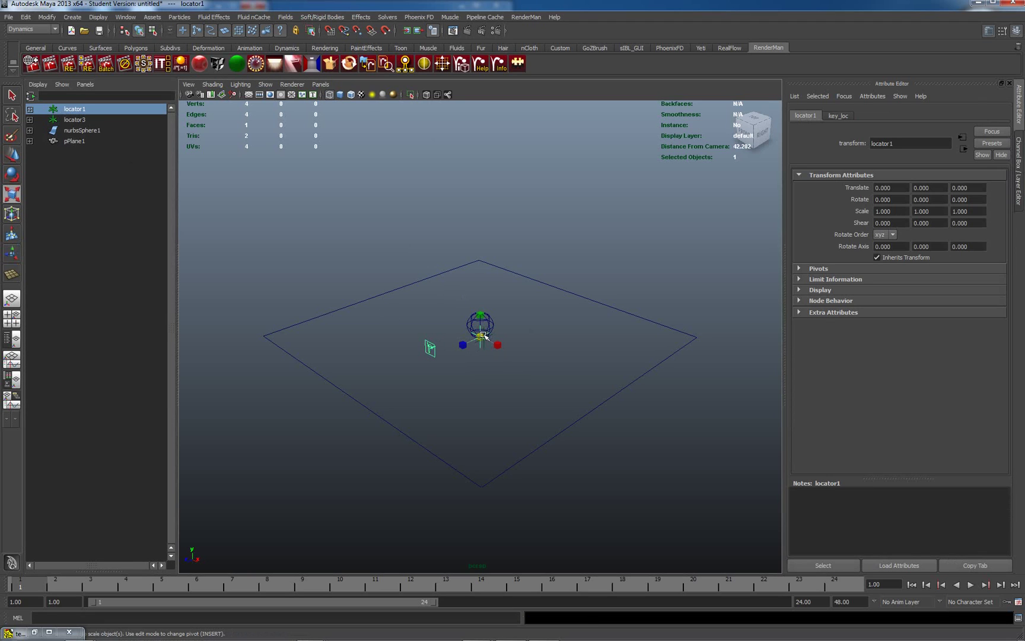
key(e)
mouse_move(463, 333)
mouse_down()
mouse_move(474, 324)
mouse_move(474, 341)
mouse_up()
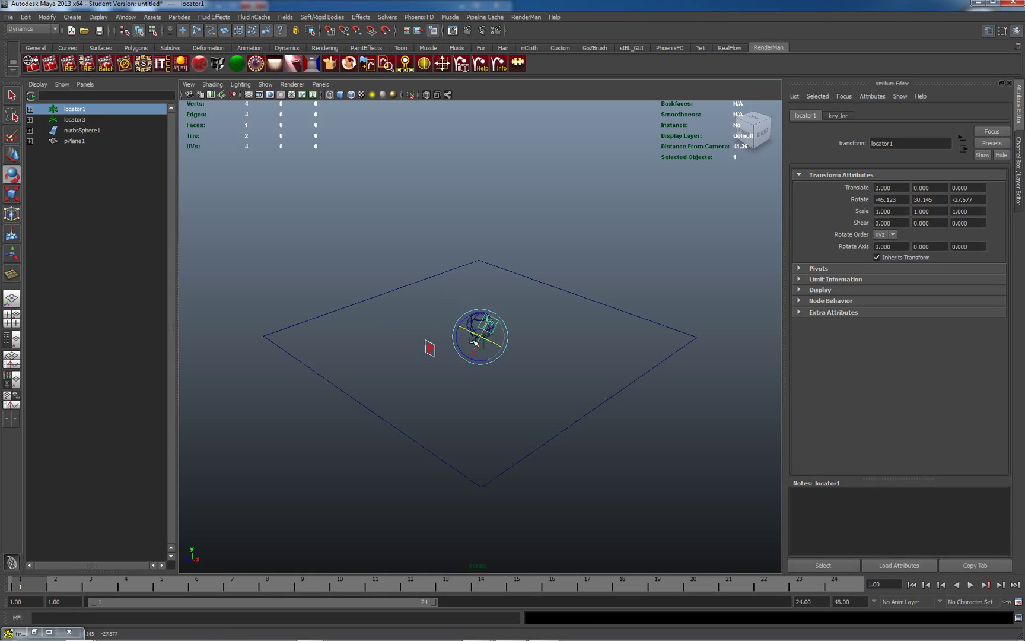
click(433, 349)
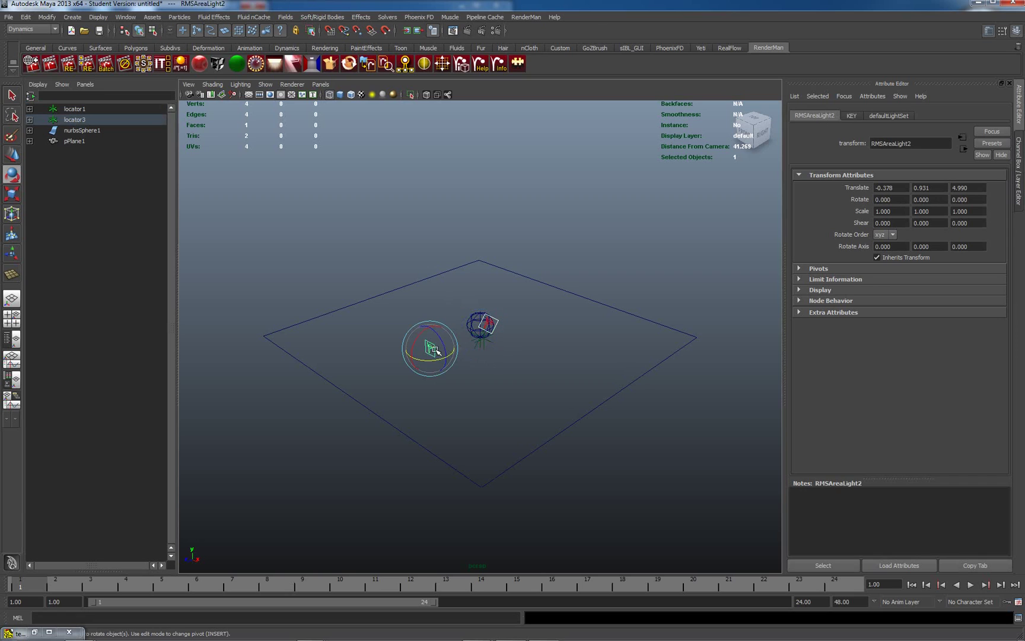
click(479, 346)
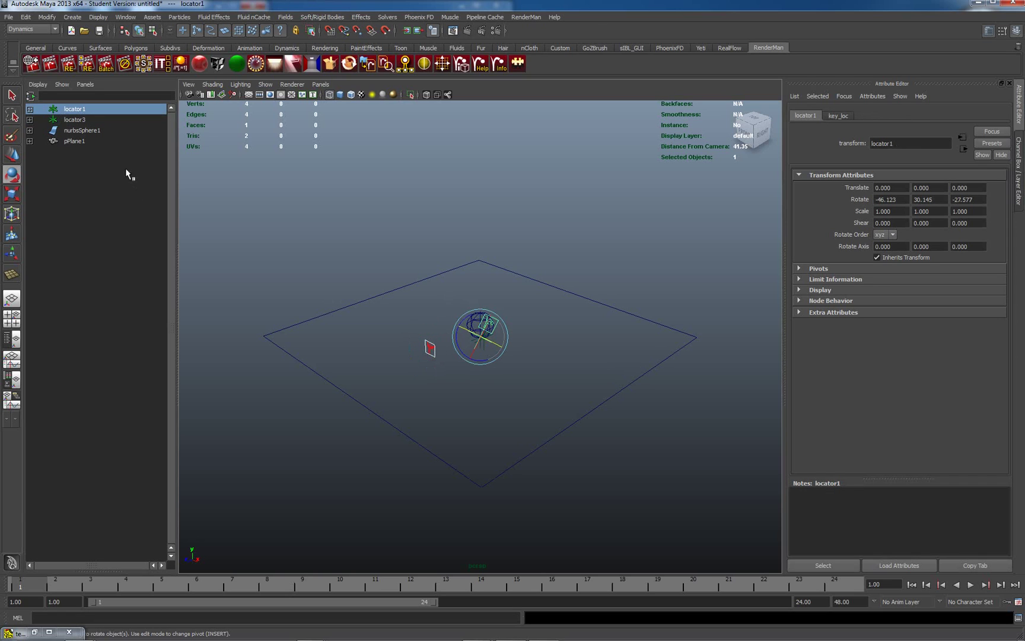
Rotate locator3 to about -21.5, -54.9, 2.2 so its area light faces the sphere opposite the first.
click(76, 119)
drag(479, 351, 462, 330)
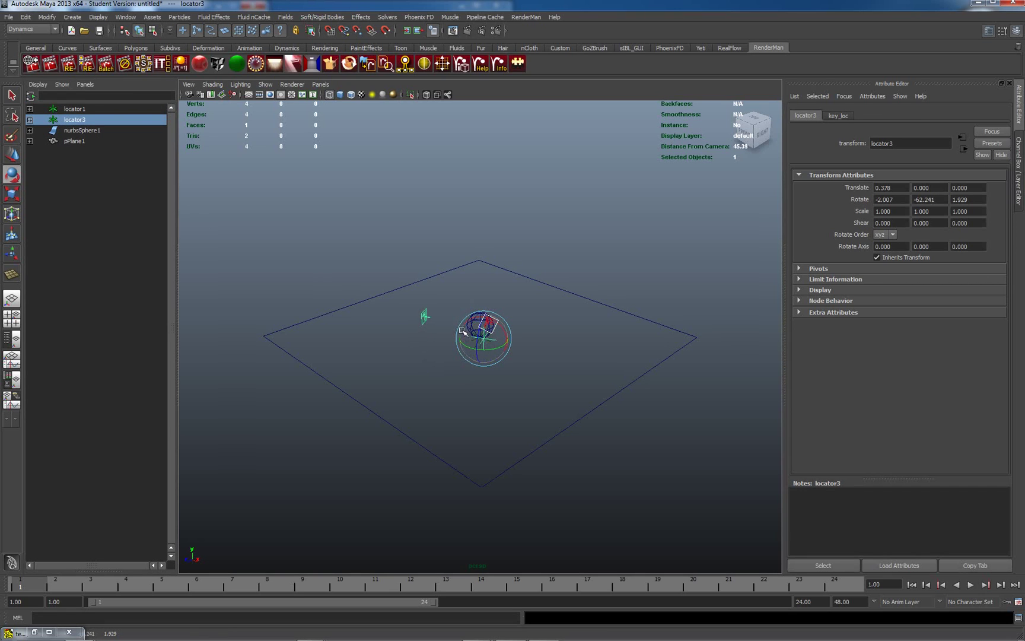
alt+drag(476, 414, 510, 418)
alt+right_drag(509, 418, 574, 403)
drag(479, 330, 487, 327)
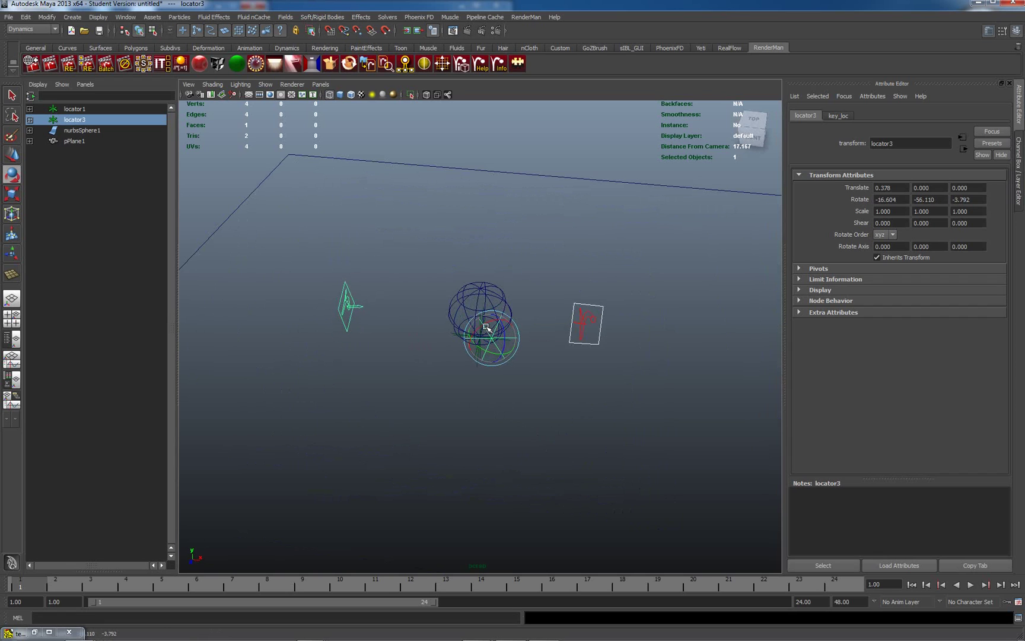
click(574, 330)
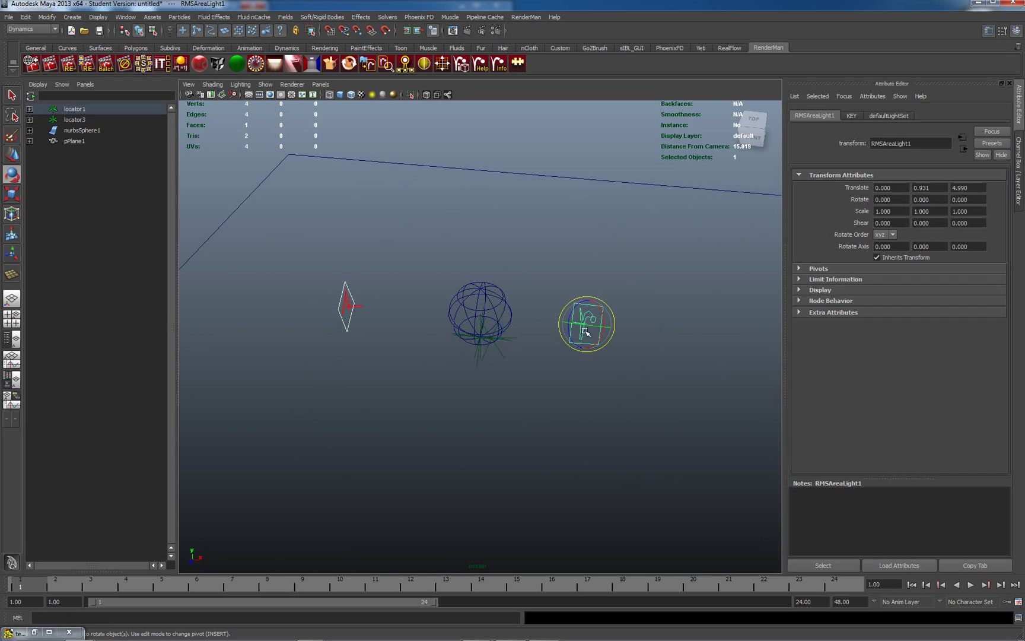
click(502, 352)
drag(506, 346, 501, 350)
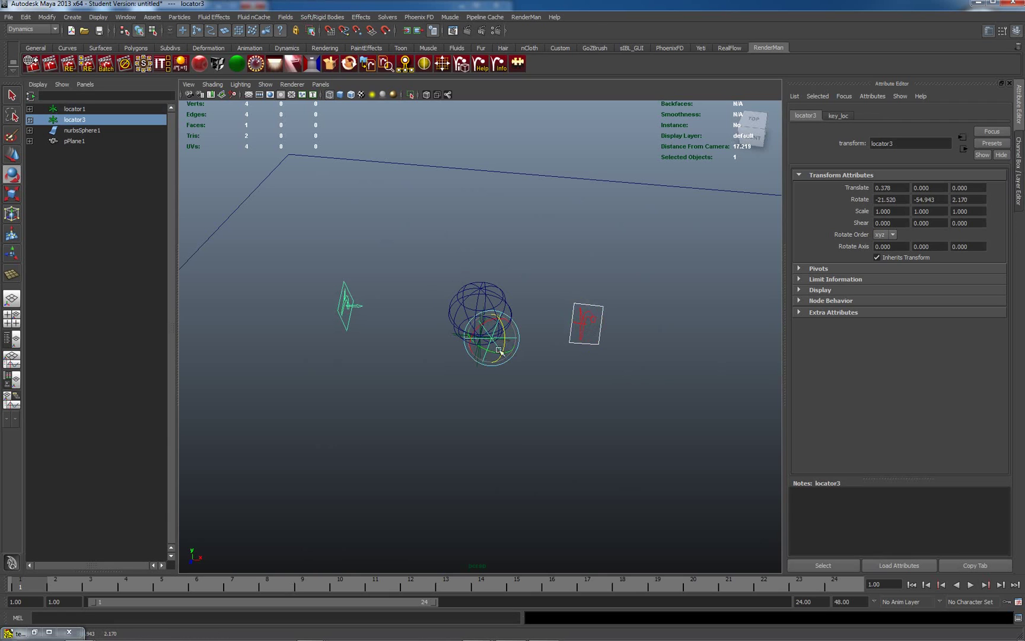
click(72, 108)
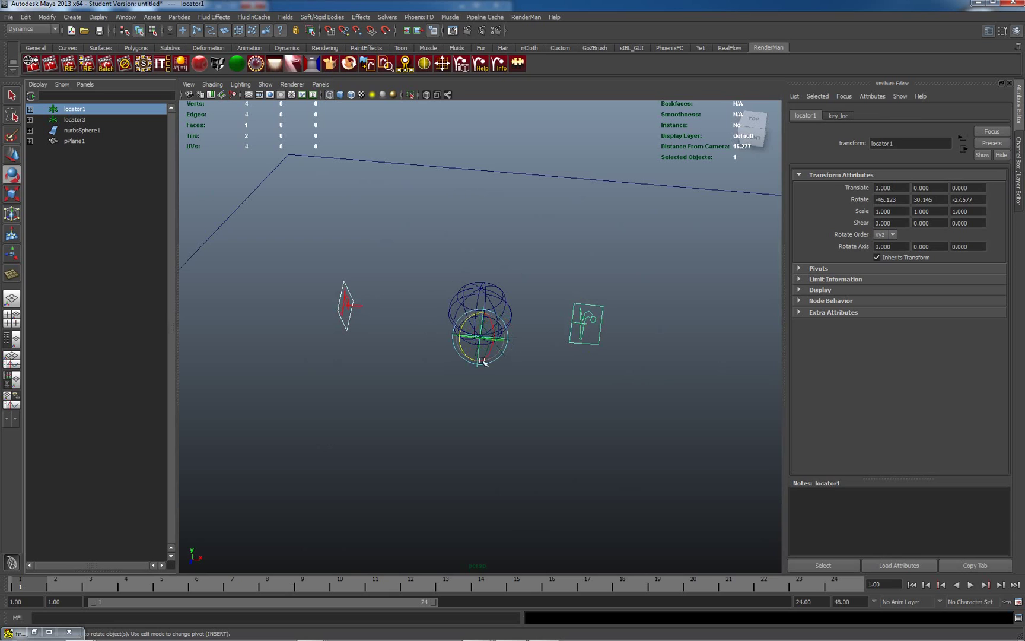
click(473, 376)
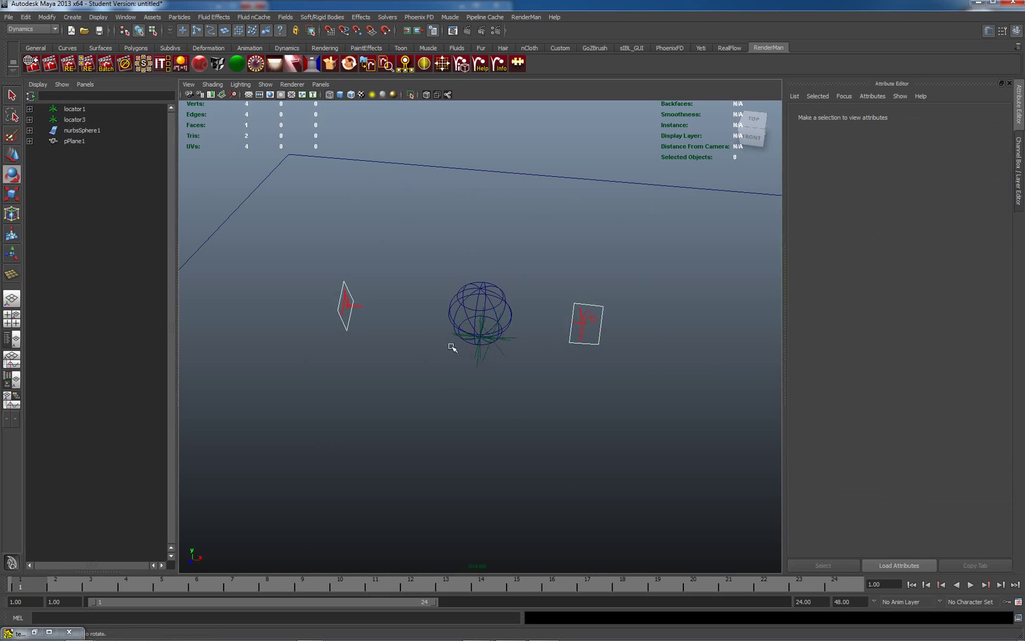
Hide locator1, locator3 and locator2 with Ctrl+H, then unhide everything via Display > Show > All.
click(72, 112)
ctrl+click(74, 121)
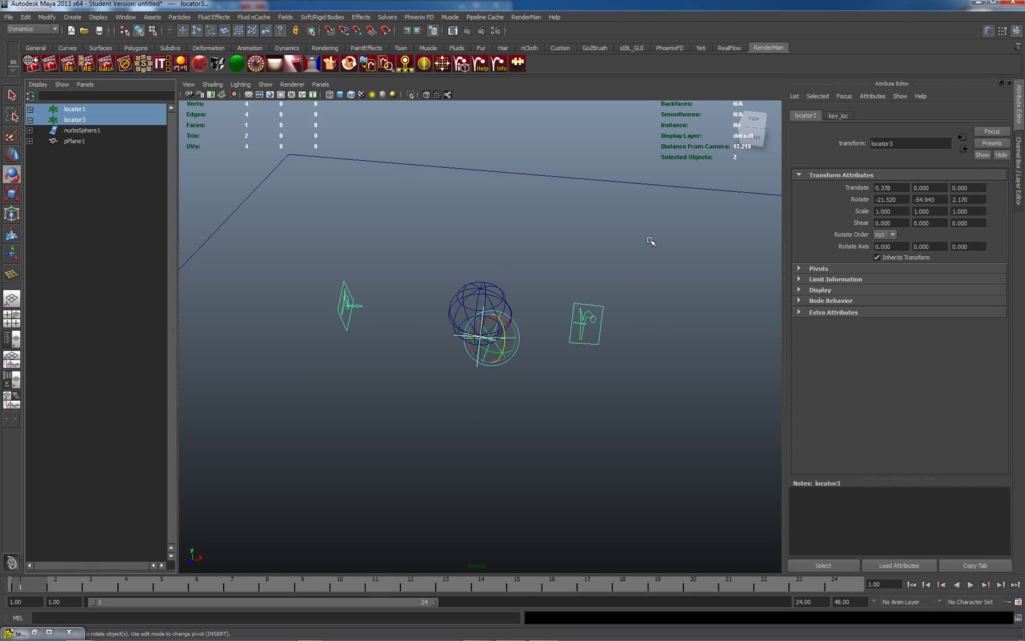
key(ctrl+h)
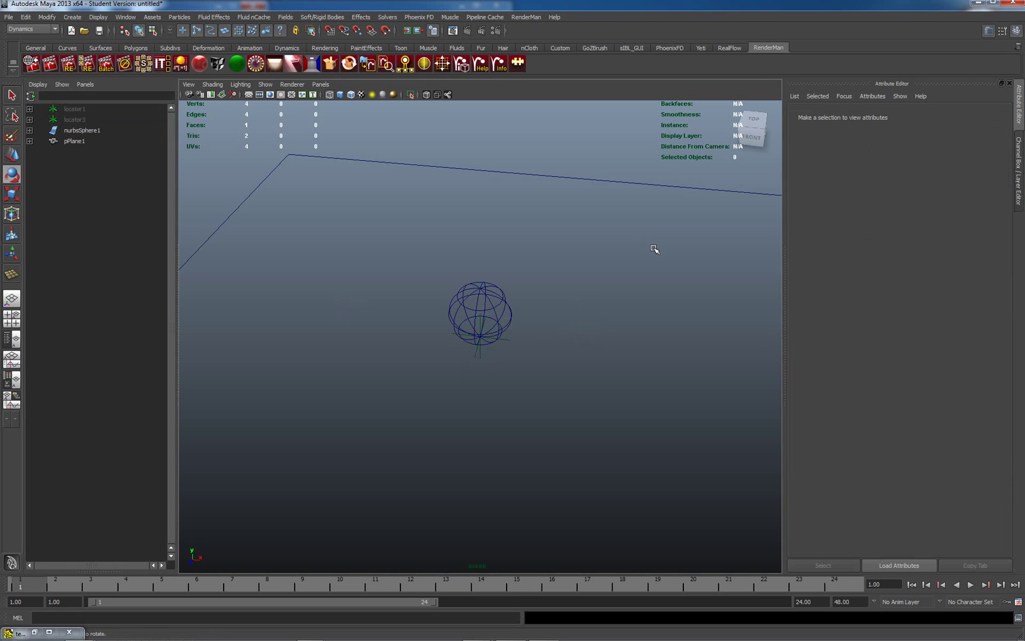
click(463, 351)
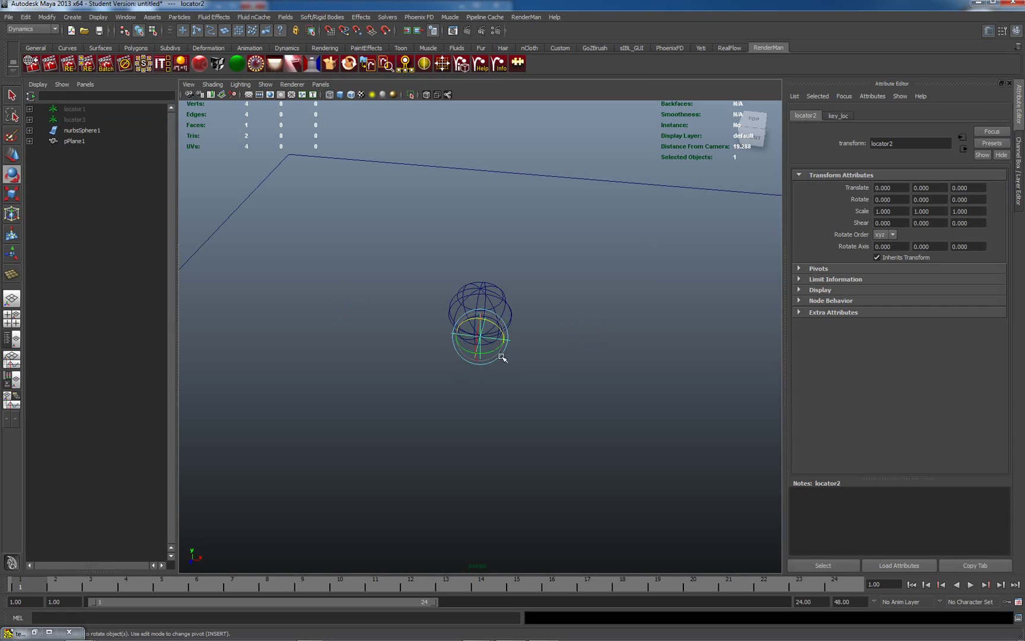
key(ctrl+h)
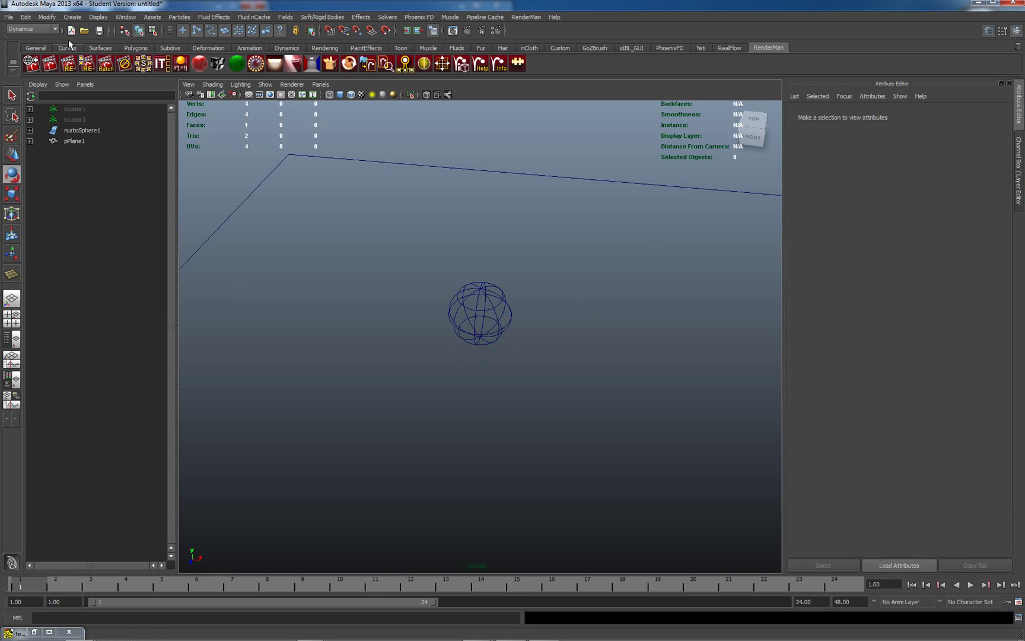
click(101, 19)
mouse_move(123, 72)
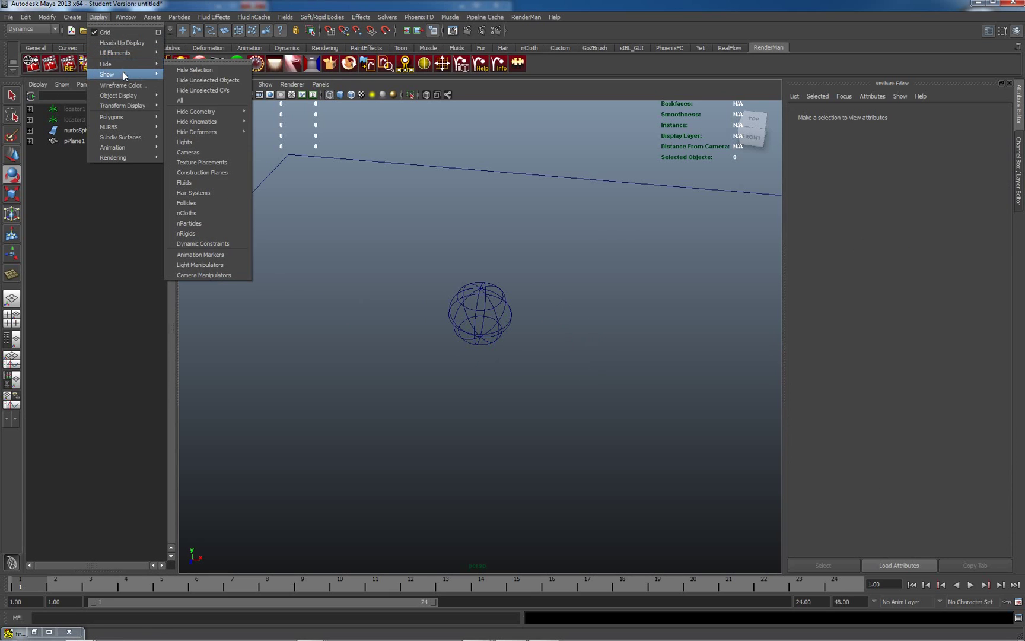
click(184, 110)
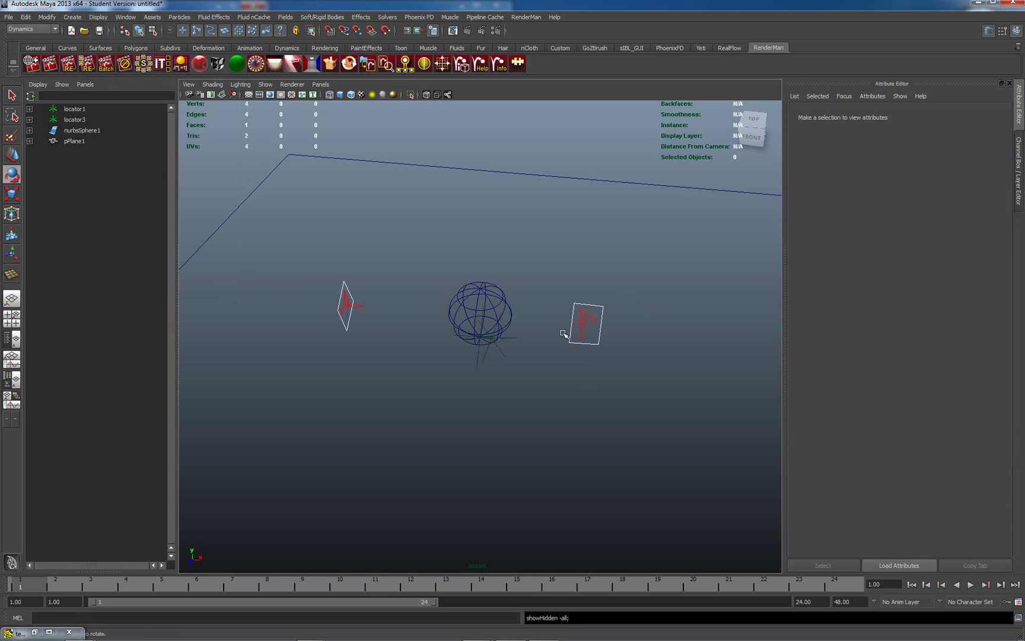
Rotate locator1 to aim the key light at the sphere and switch the viewport to smooth shading.
alt+drag(540, 355, 560, 301)
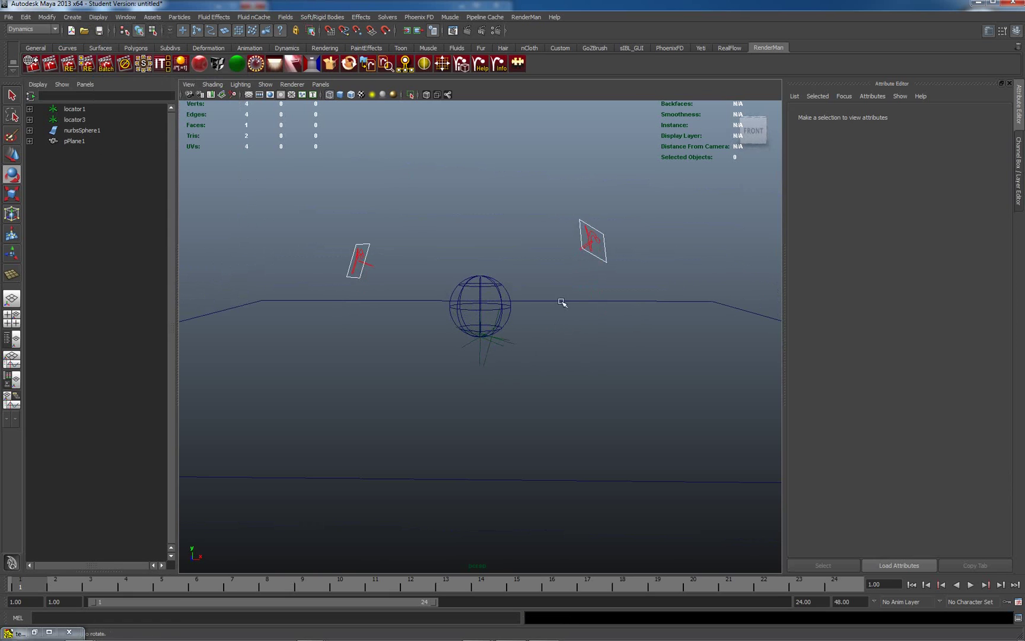
click(493, 352)
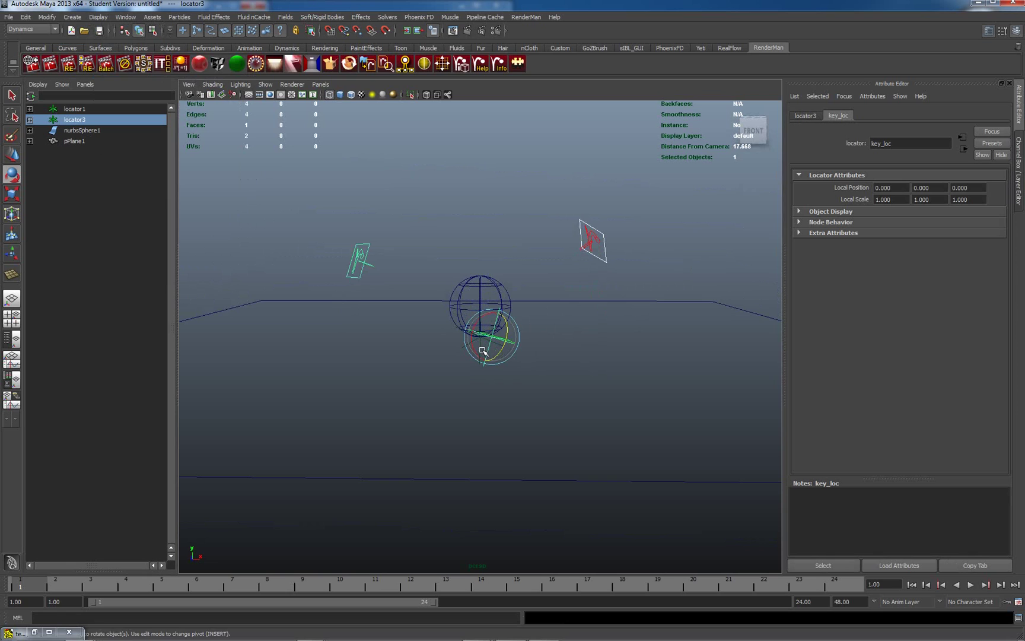
click(479, 369)
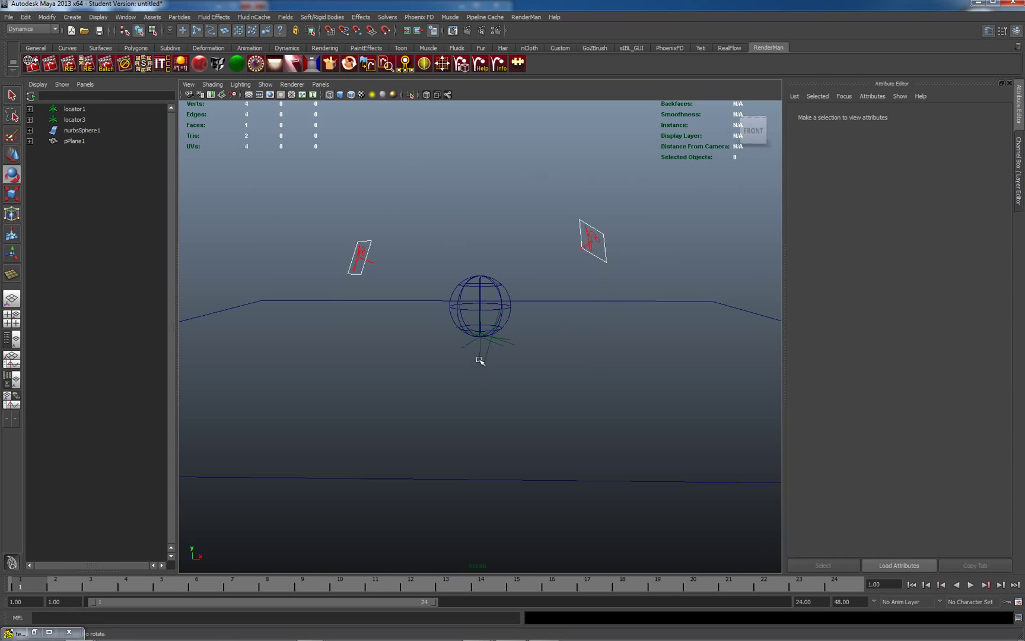
click(481, 357)
drag(500, 339, 495, 334)
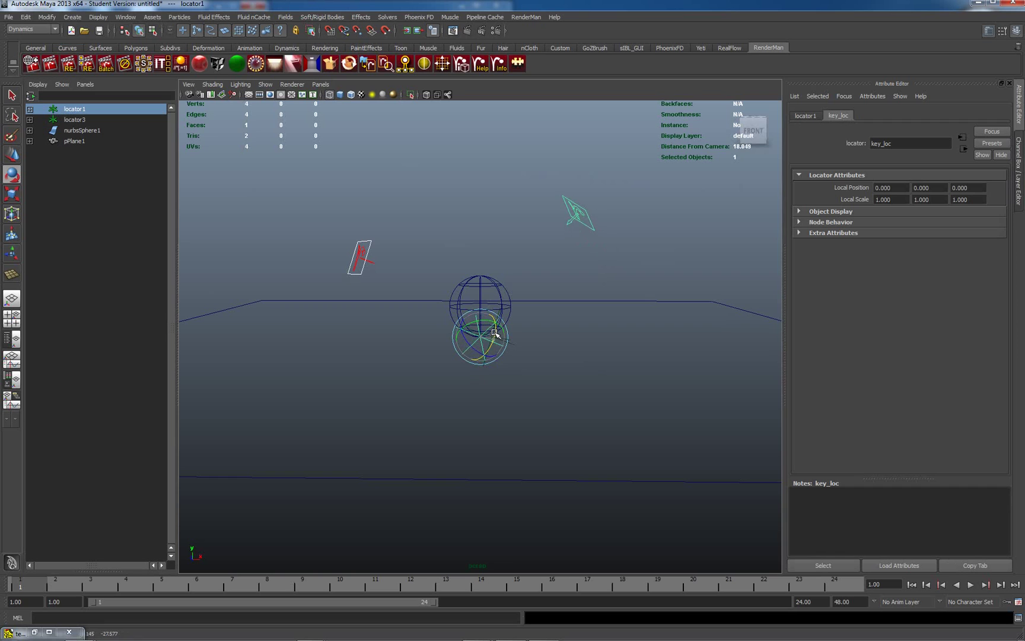
alt+drag(574, 354, 556, 378)
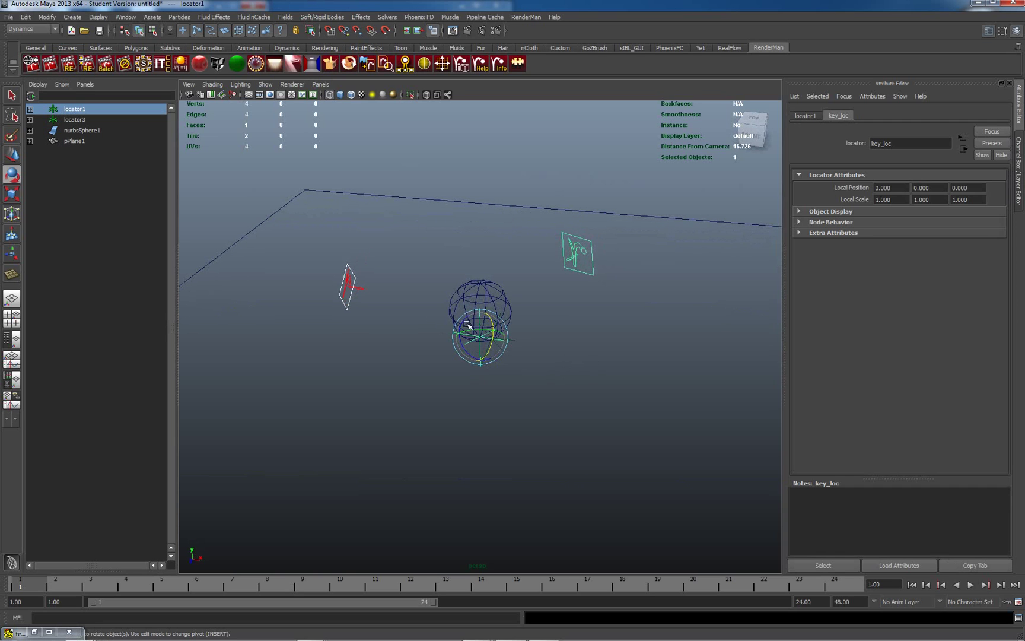
key(5)
alt+right_drag(479, 399, 591, 446)
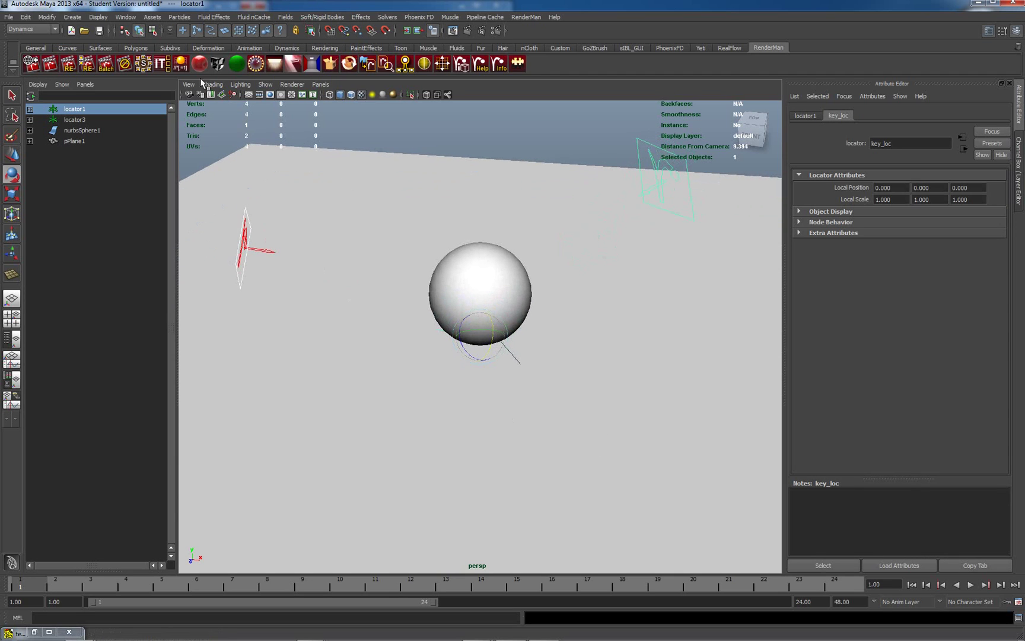
Run a RenderMan preview render and set RMSAreaLight1's Intensity to 3.0.
click(51, 65)
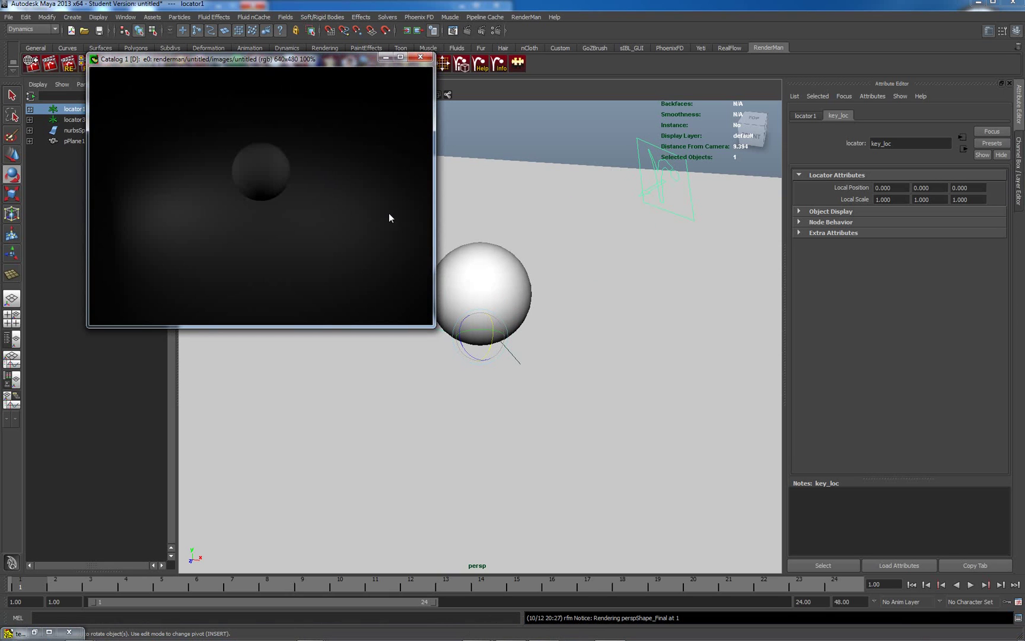
click(639, 140)
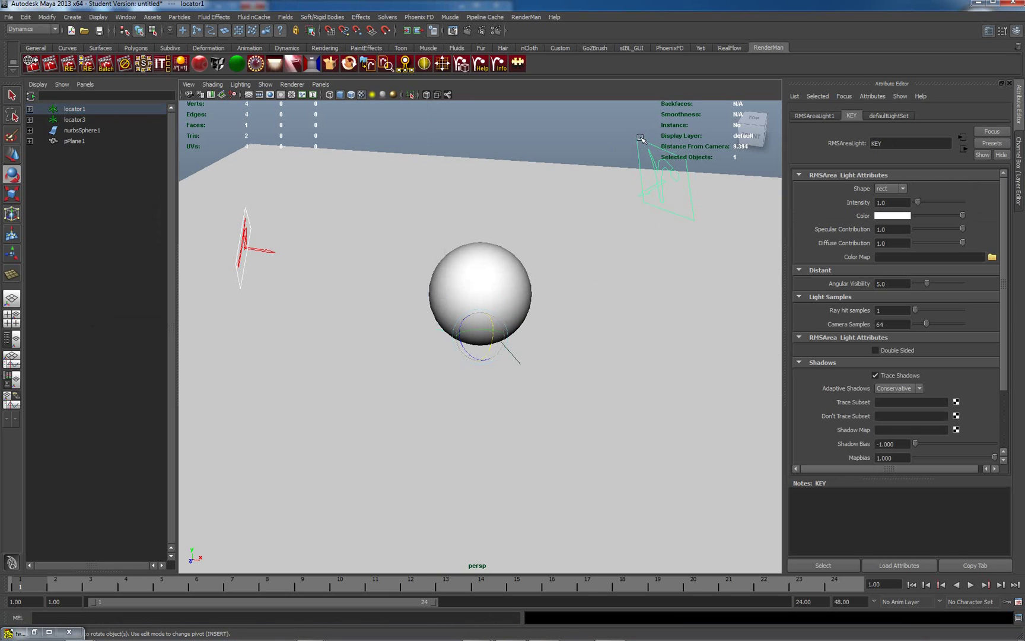
double_click(890, 202)
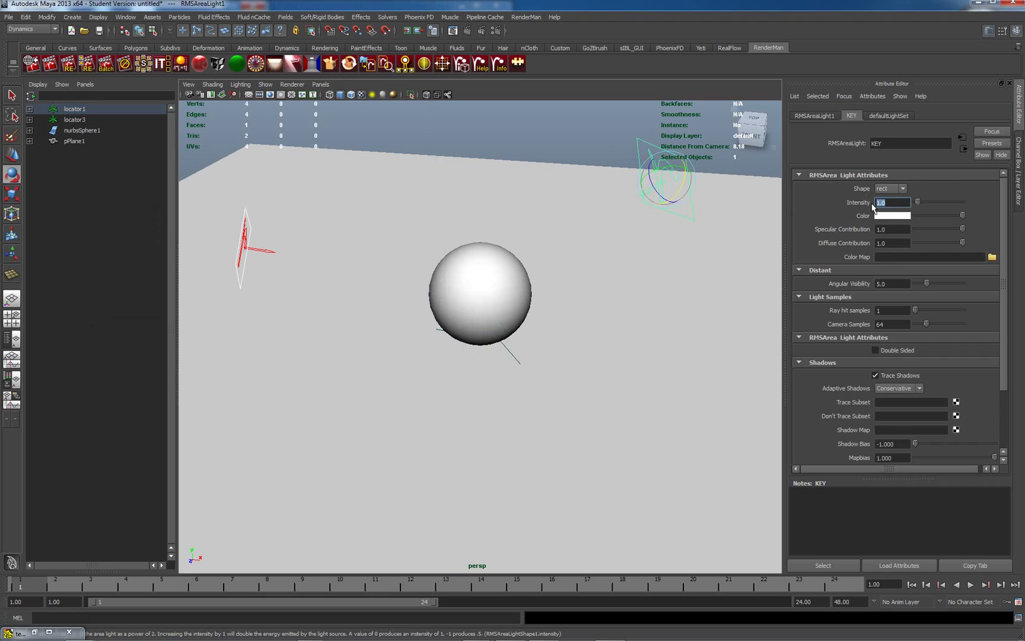
text(3)
key(Return)
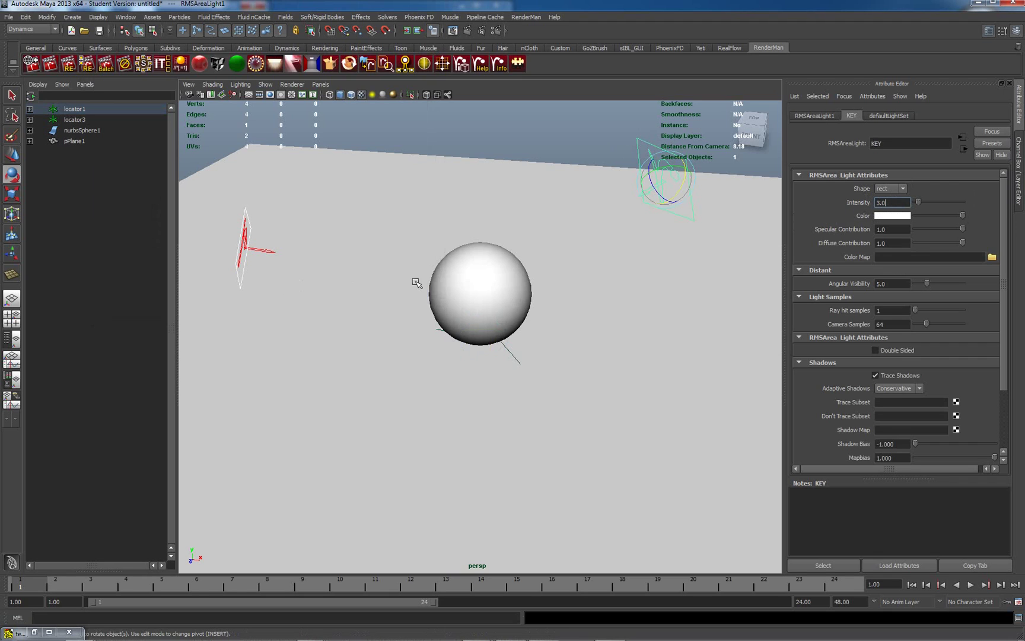
Make the render window Always on Top and move it to the lower middle.
click(609, 629)
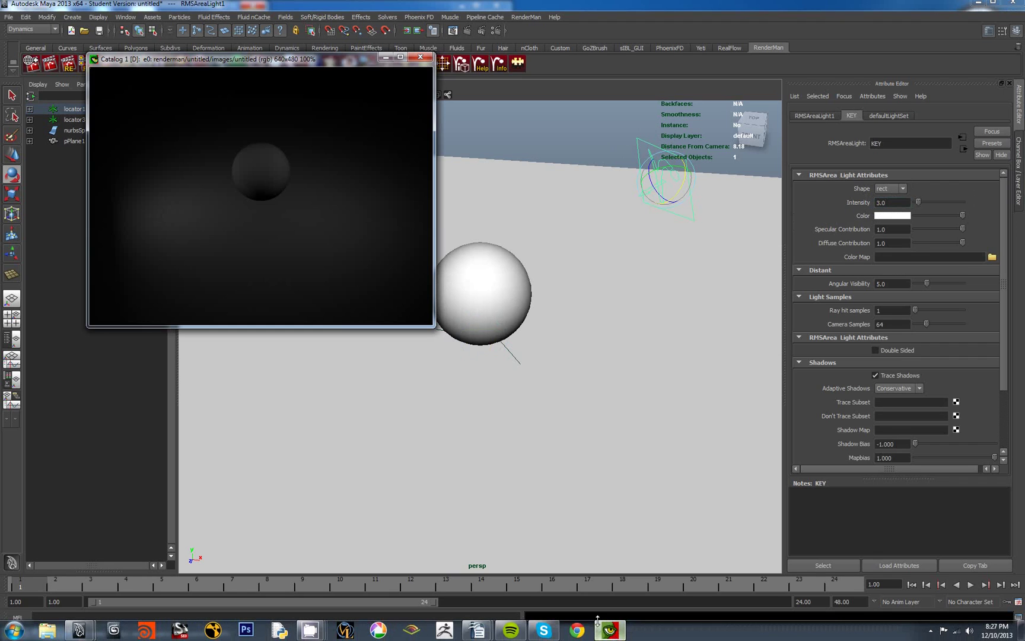
right_click(217, 201)
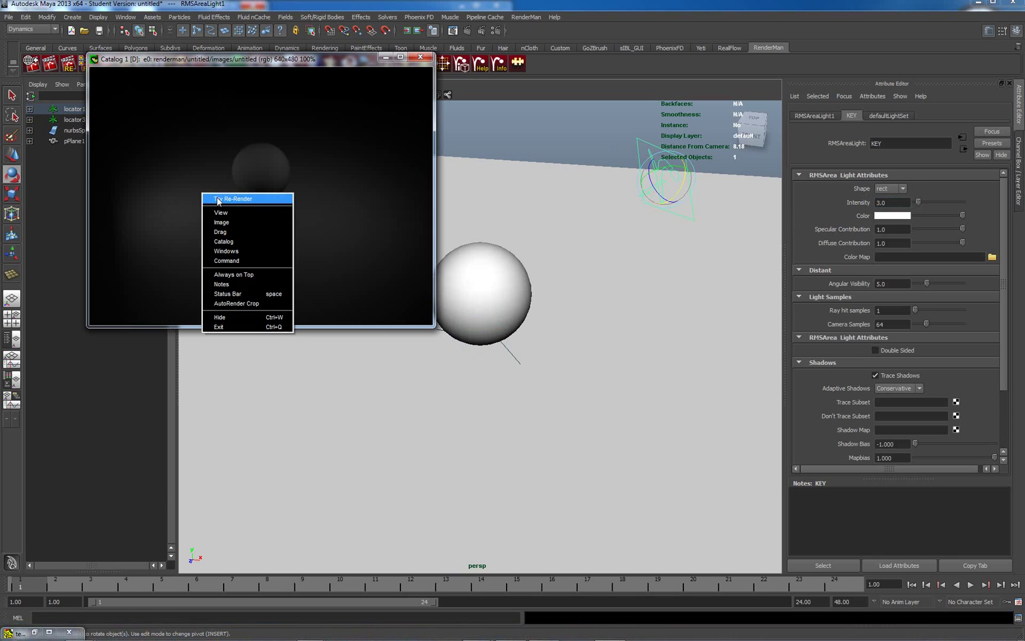
click(216, 277)
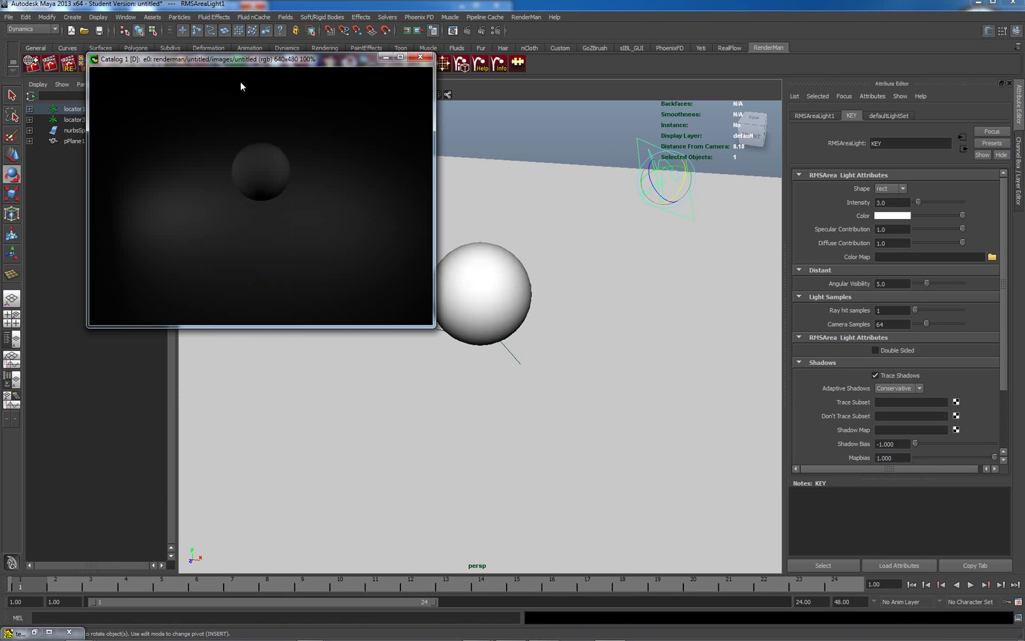
drag(311, 65, 419, 260)
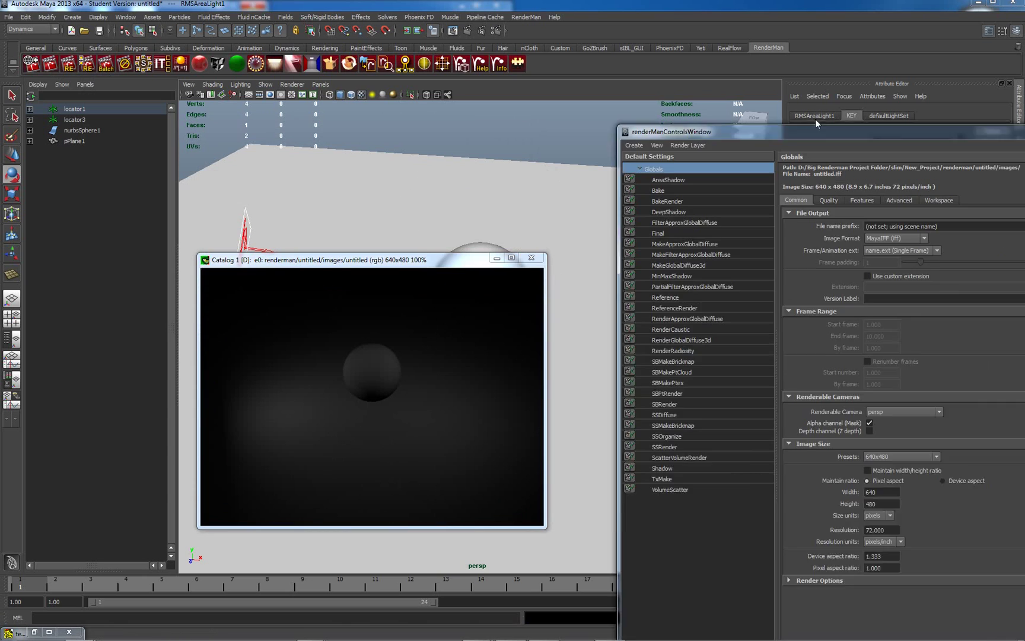
Tick Ray Tracing on the RenderMan Globals Features tab and re-render the preview.
click(346, 266)
drag(346, 265, 279, 256)
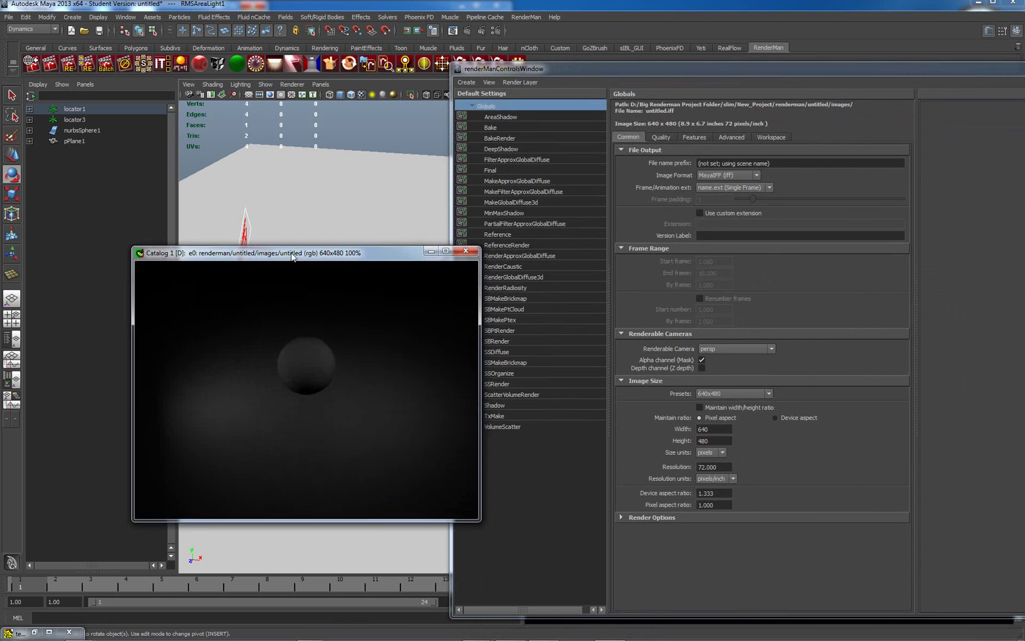
click(693, 137)
click(697, 273)
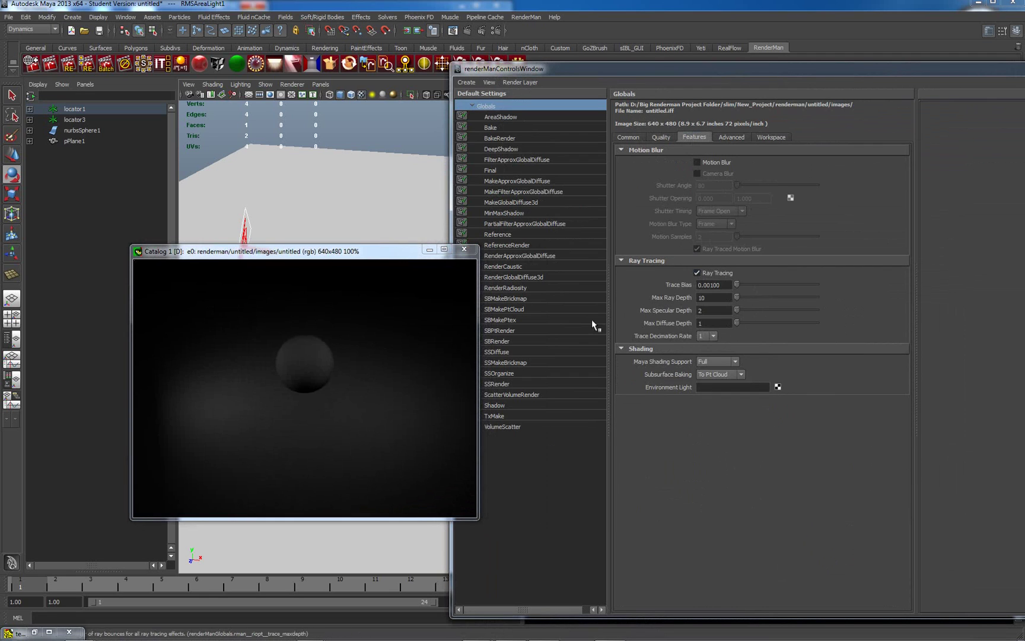
right_click(255, 346)
click(283, 352)
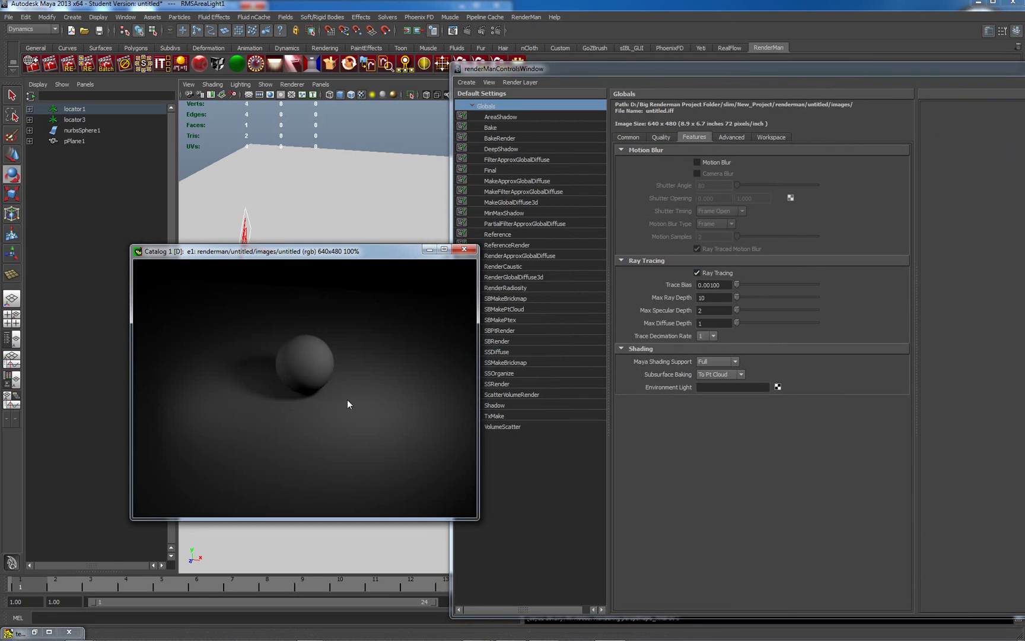
drag(659, 73, 1021, 178)
Rename the second area light RMSAreaLight2 from KEY to fill.
click(247, 232)
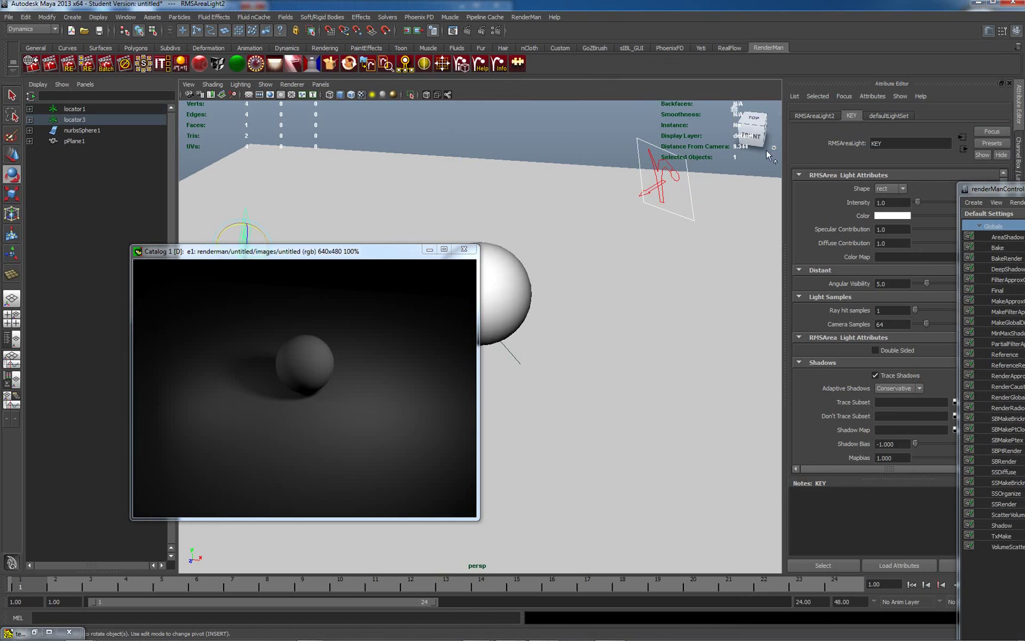
drag(889, 144, 866, 149)
text(fill)
key(Return)
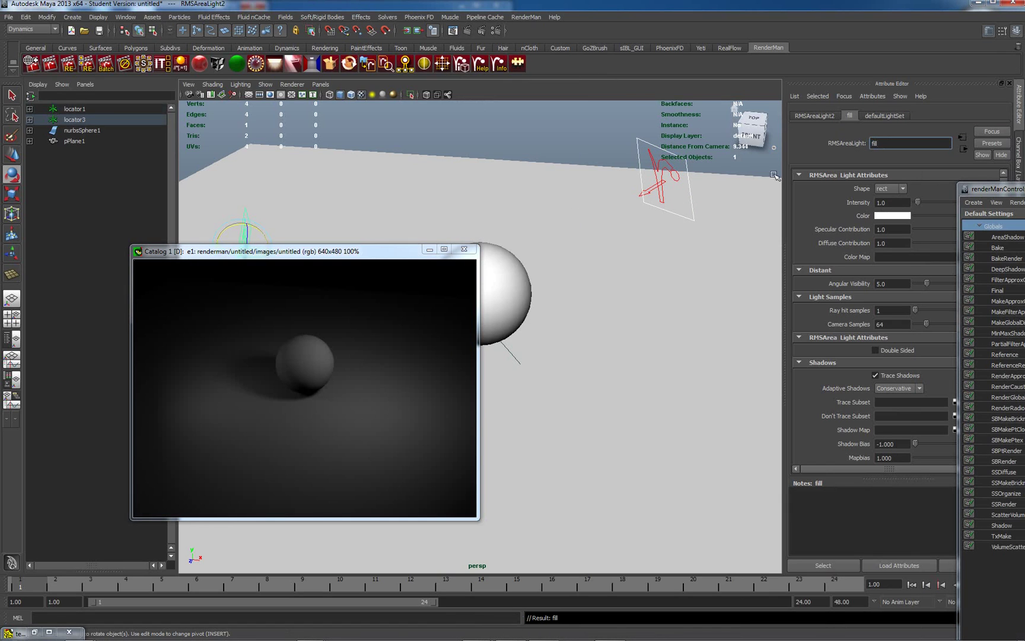
Turn off Trace Shadows on the fill light and re-render the preview.
click(692, 195)
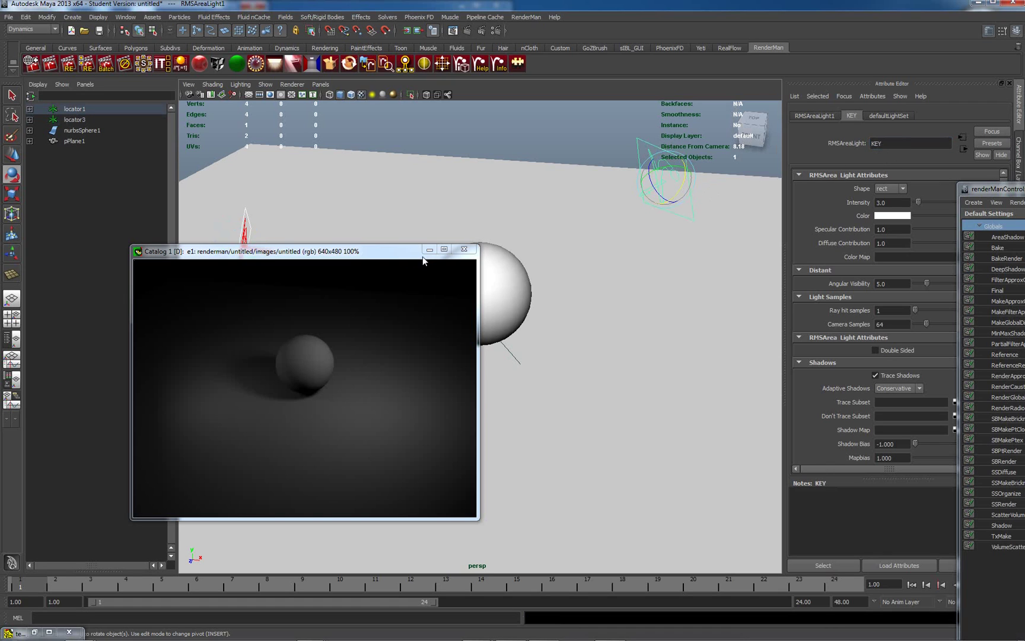
click(250, 227)
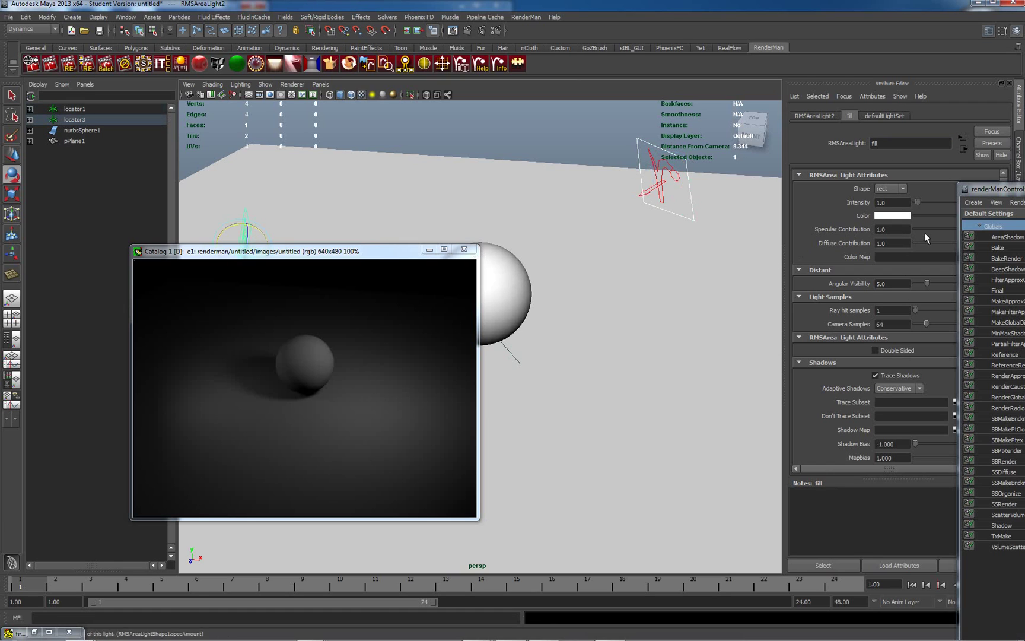
click(875, 375)
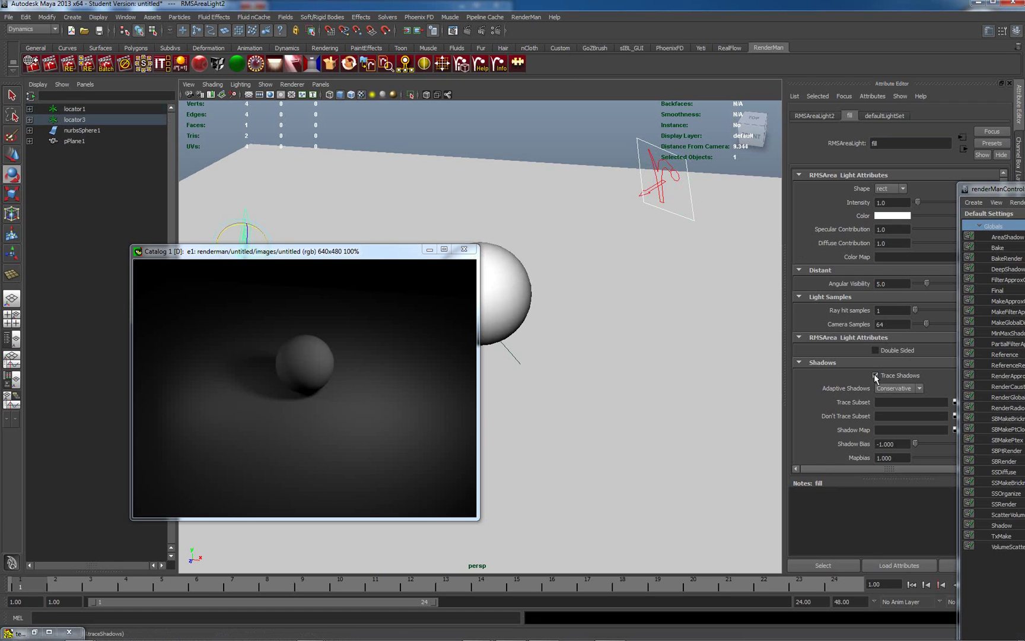
right_click(293, 361)
click(321, 368)
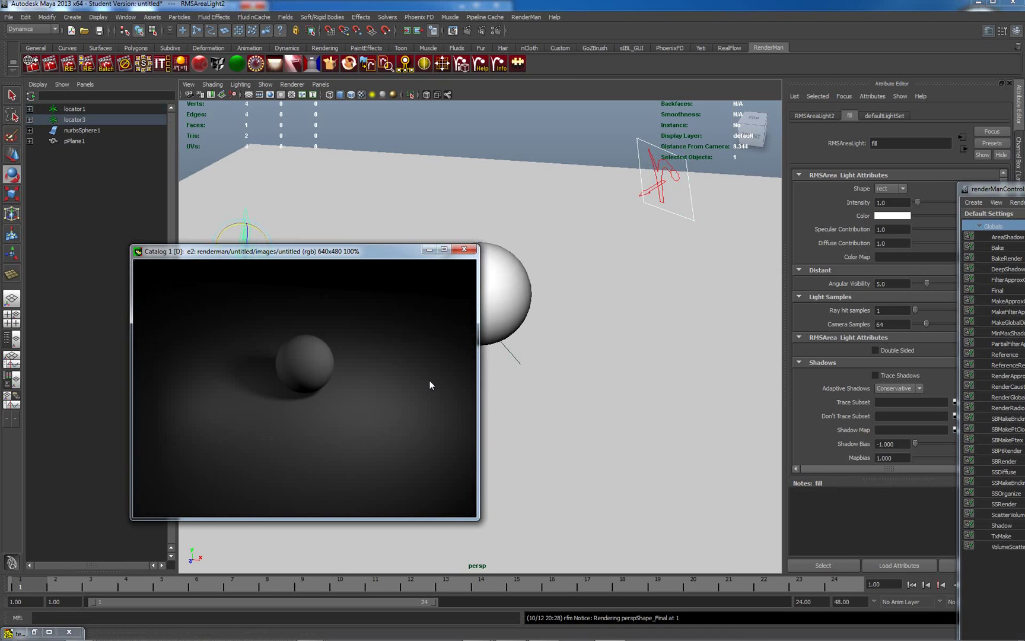
Open the it Catalog, flip between renders e1 and e2, then launch Slim.
right_click(334, 409)
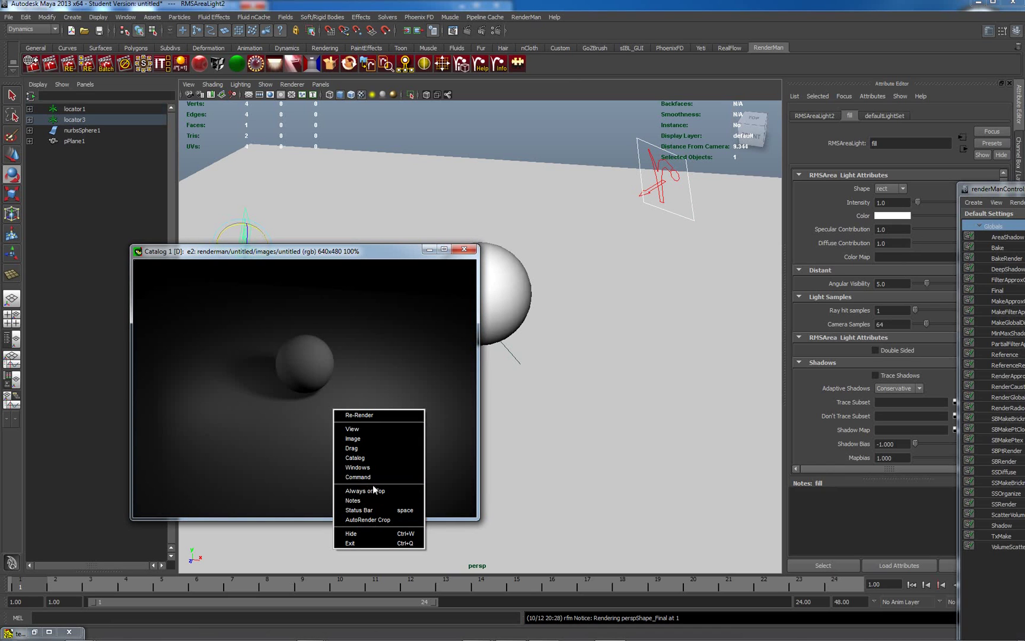
mouse_move(372, 471)
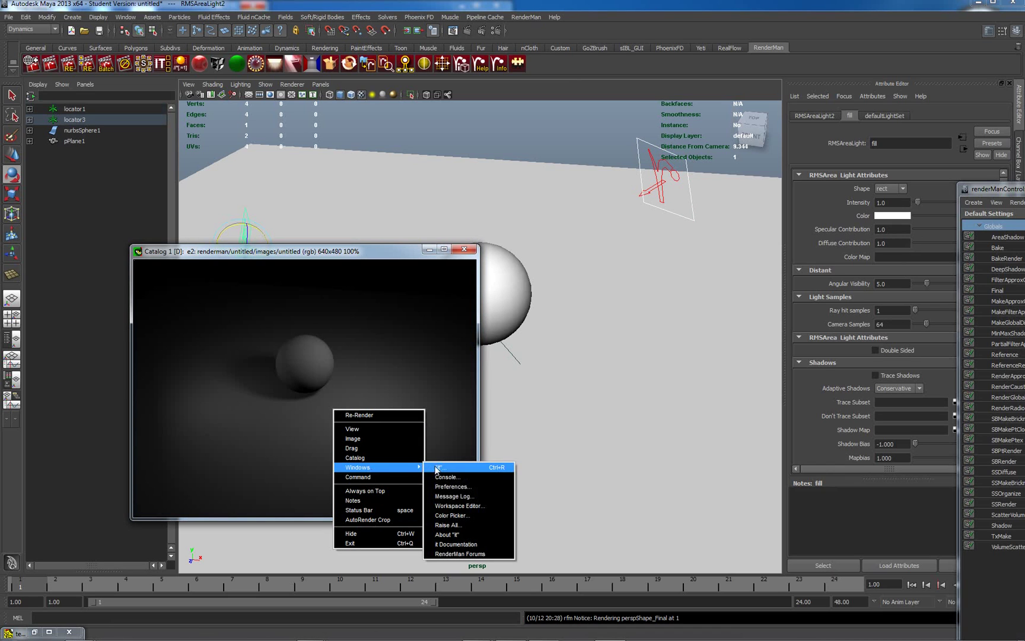
click(457, 467)
click(884, 121)
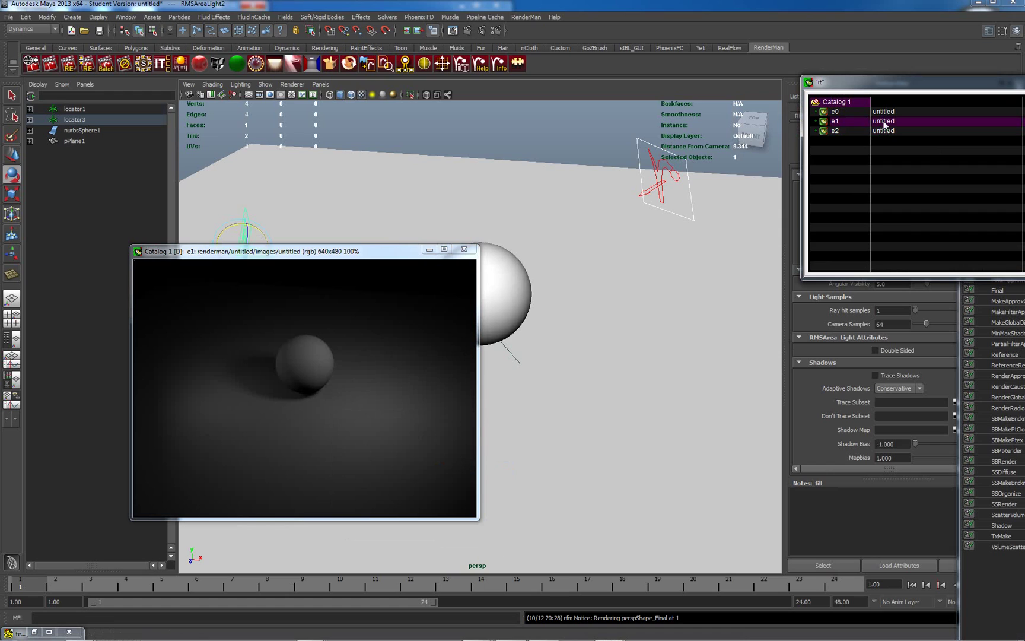
click(882, 130)
click(882, 122)
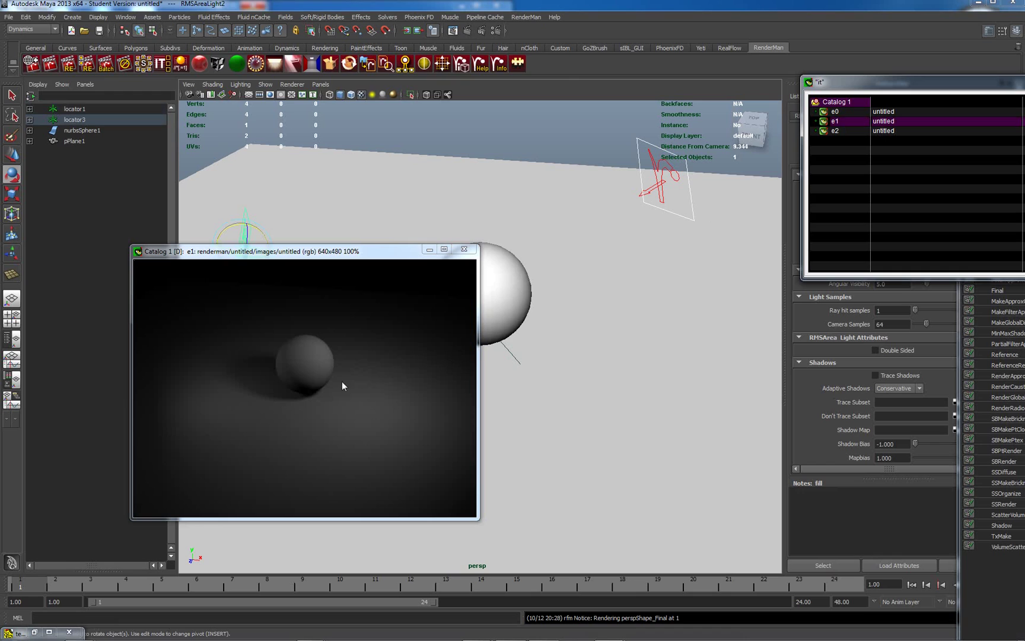
click(881, 132)
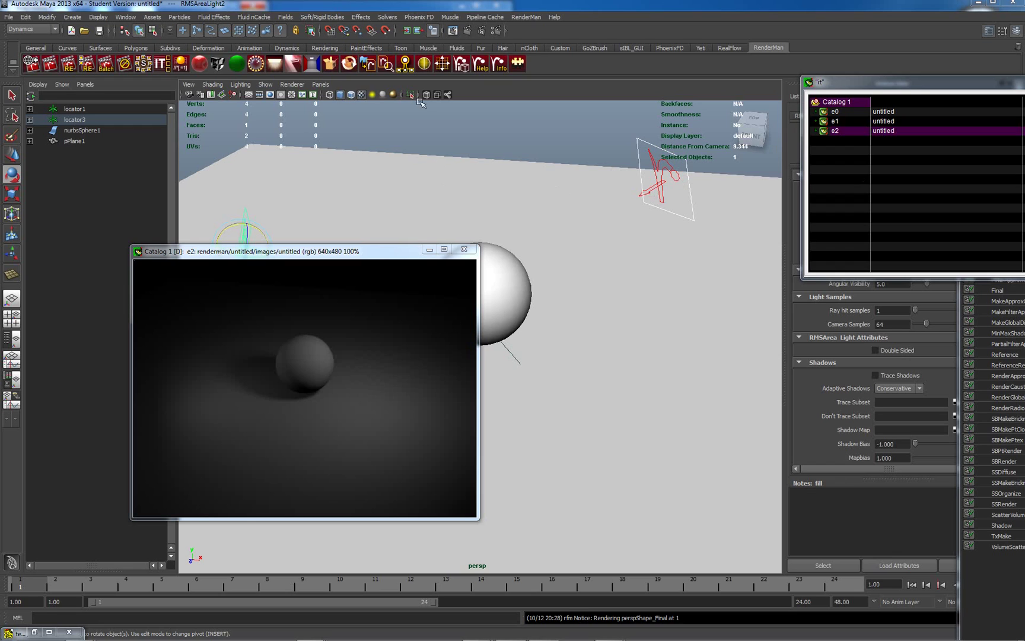
click(144, 64)
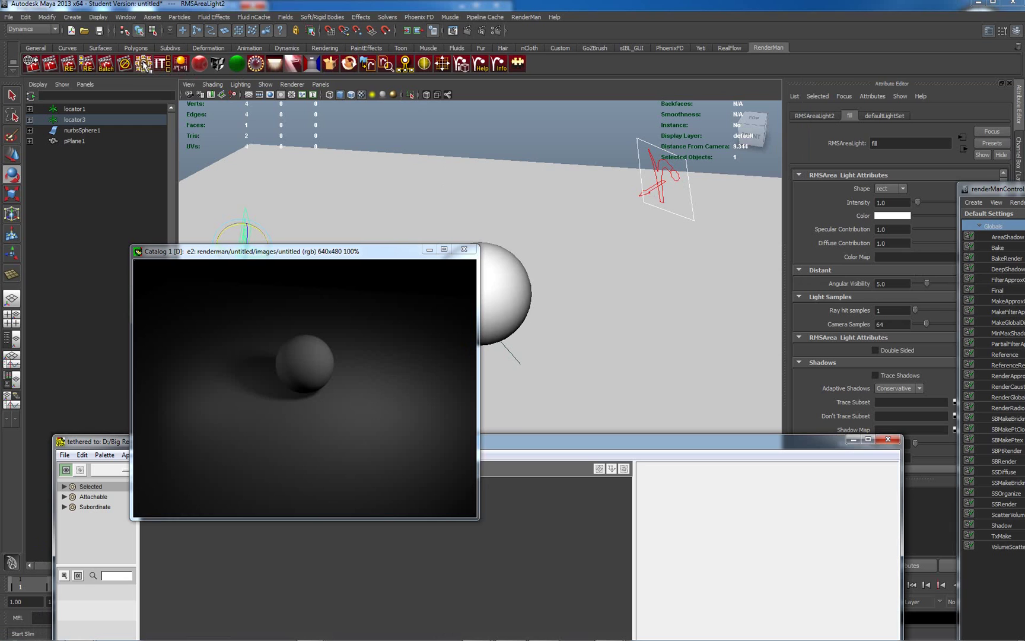
Move the render window to the upper left, reposition Slim, and create the new palette untitled 2.
drag(375, 252, 304, 90)
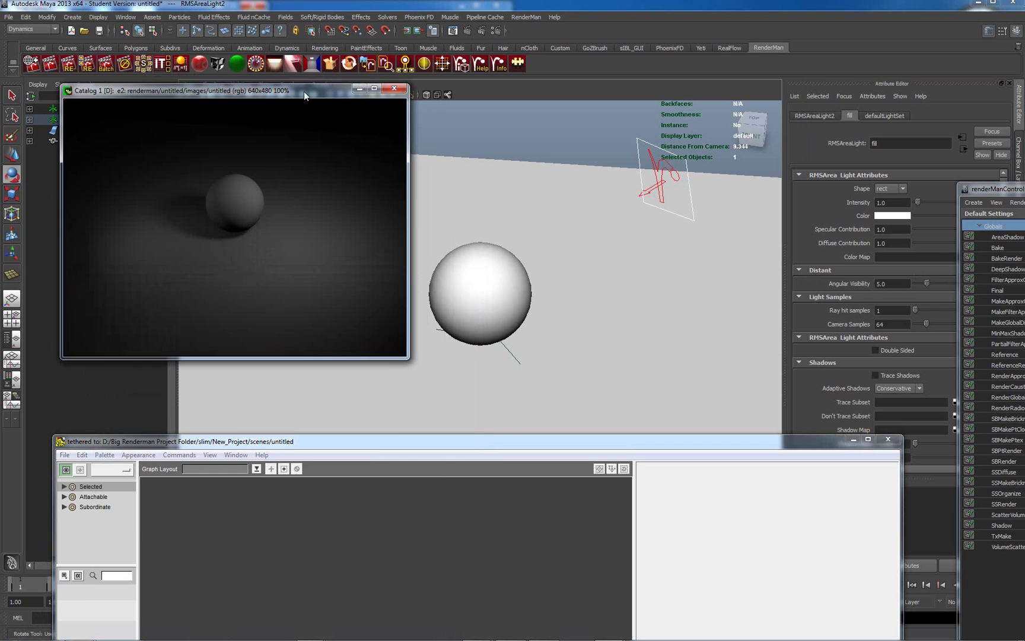
drag(507, 451, 567, 360)
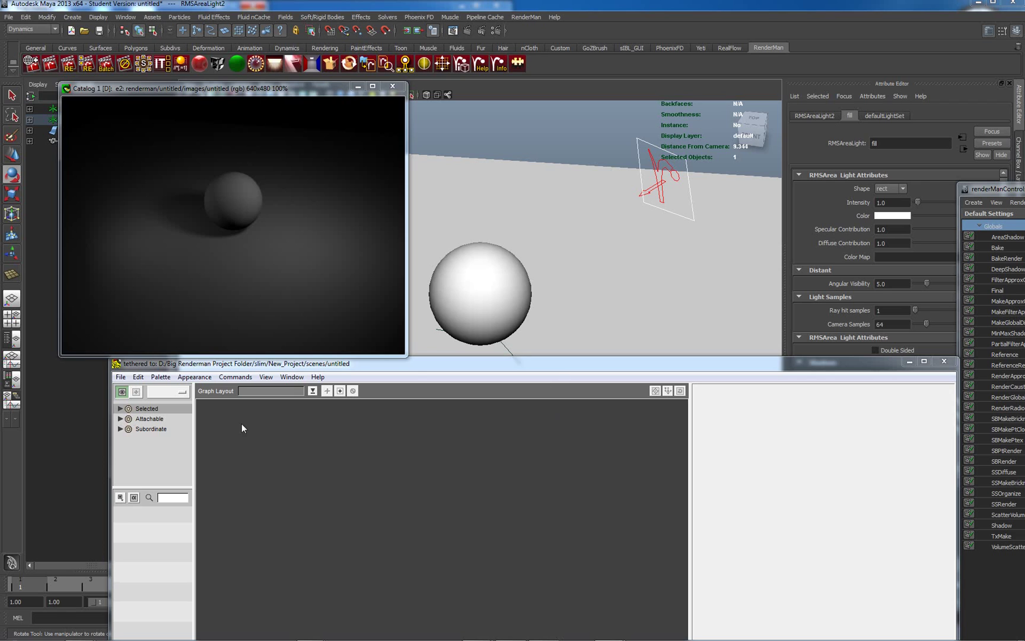
drag(439, 364, 784, 96)
click(455, 116)
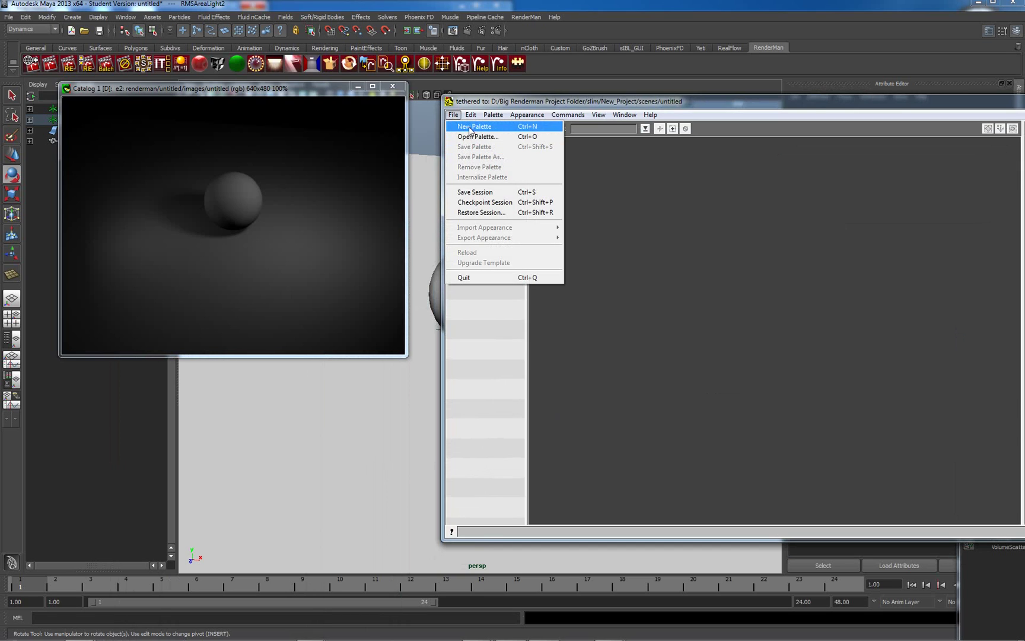
click(472, 127)
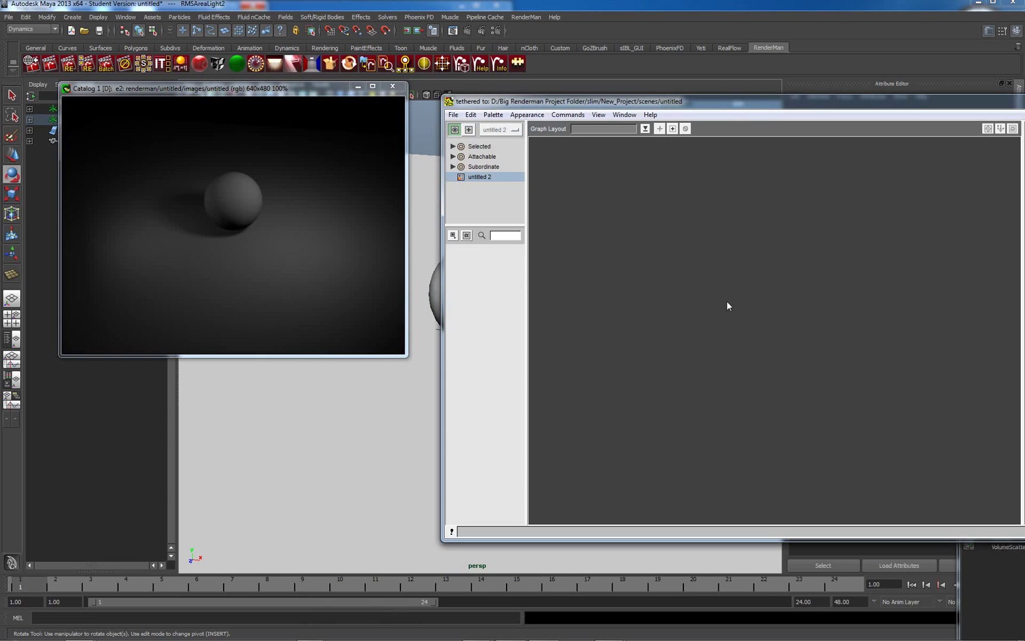
Add a GPSurface material node to the untitled 2 palette and select the sphere.
right_click(680, 290)
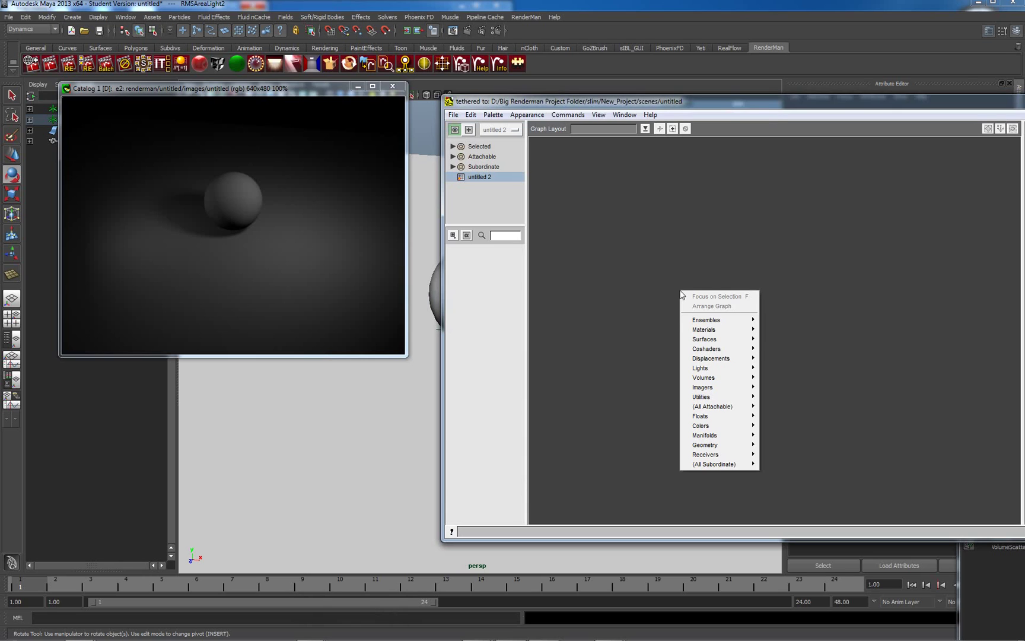
mouse_move(712, 323)
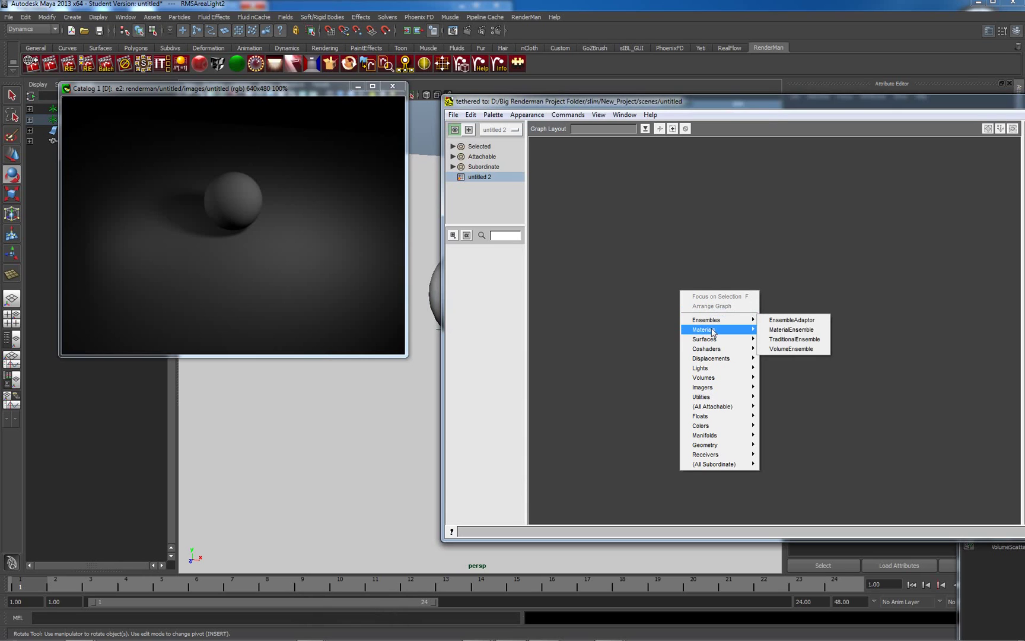
click(770, 330)
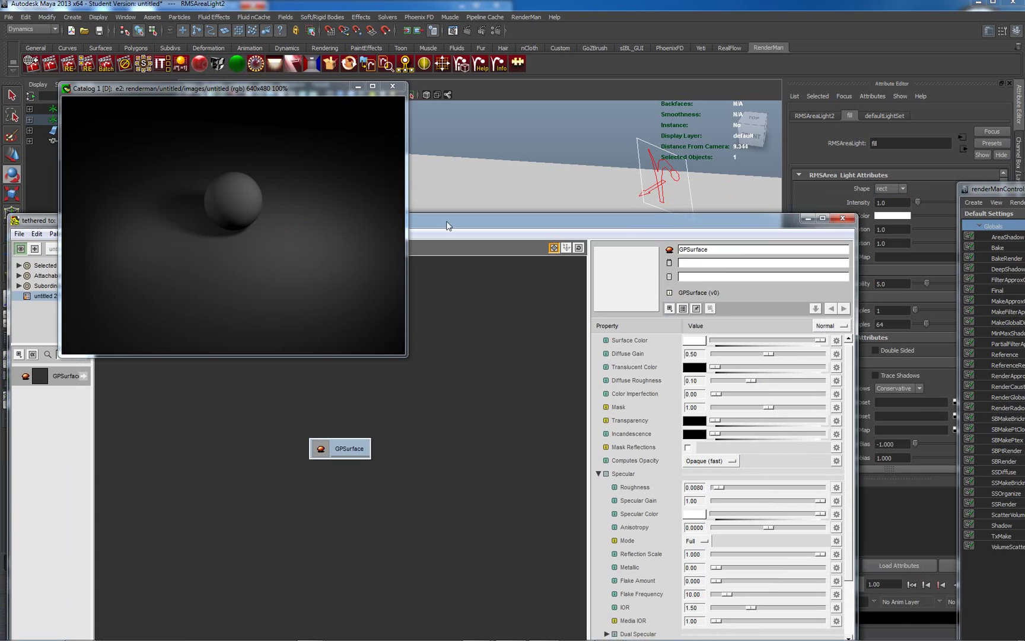
drag(492, 227, 489, 344)
click(481, 297)
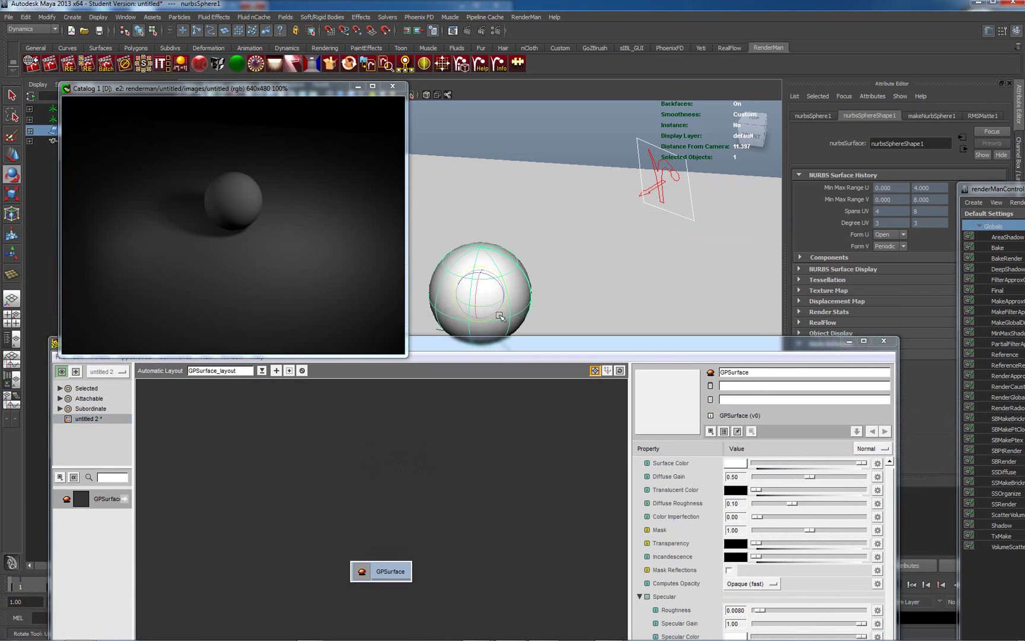
Attach GPSurface to the sphere, set Surface Color to green (0.125, 0.5, 0.275), and re-render as e3.
right_click(392, 576)
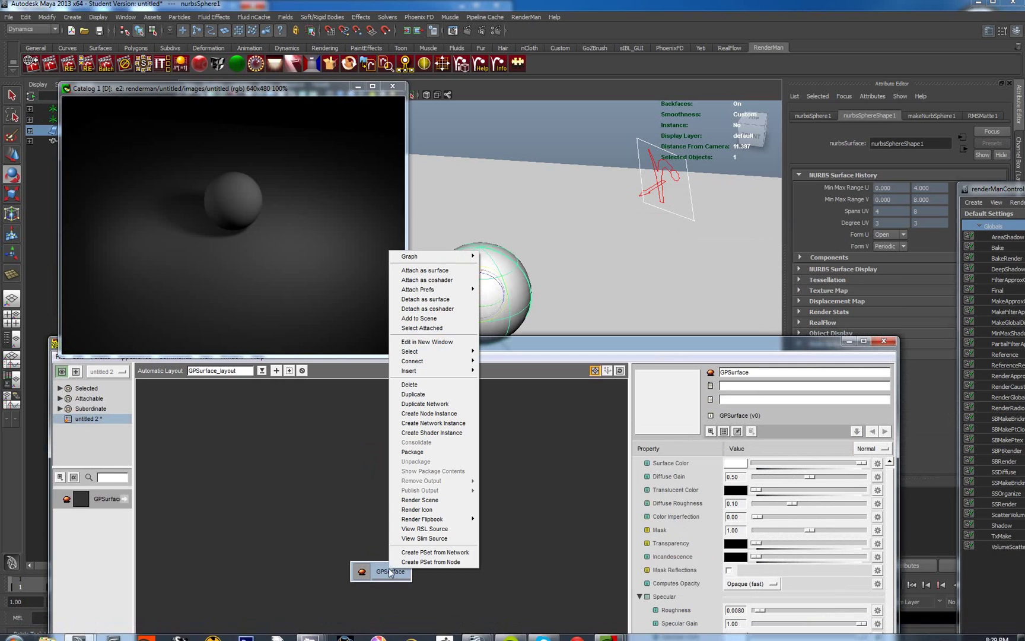
click(431, 270)
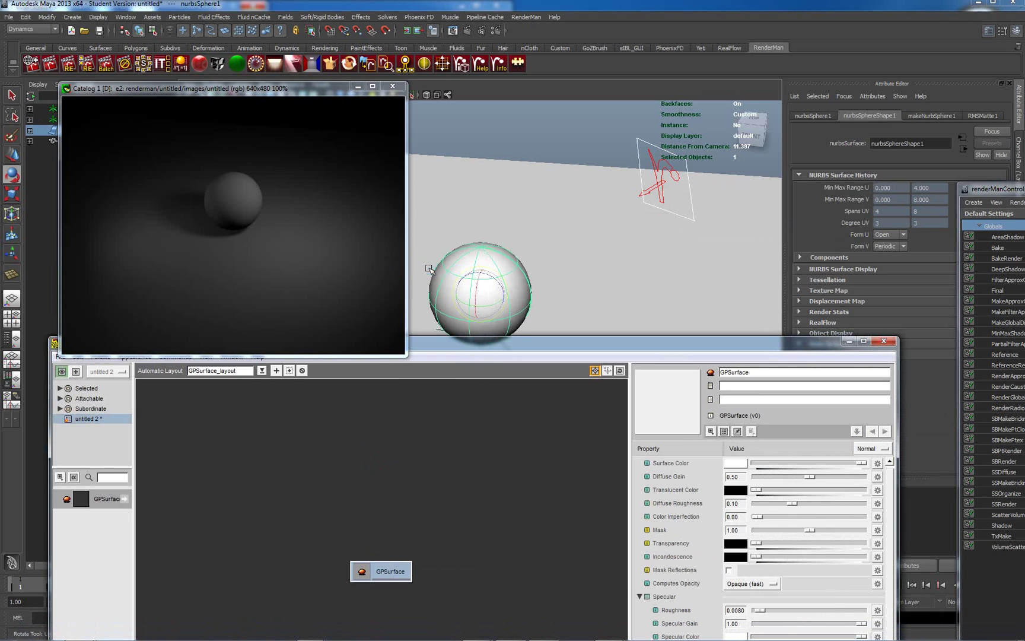
click(737, 468)
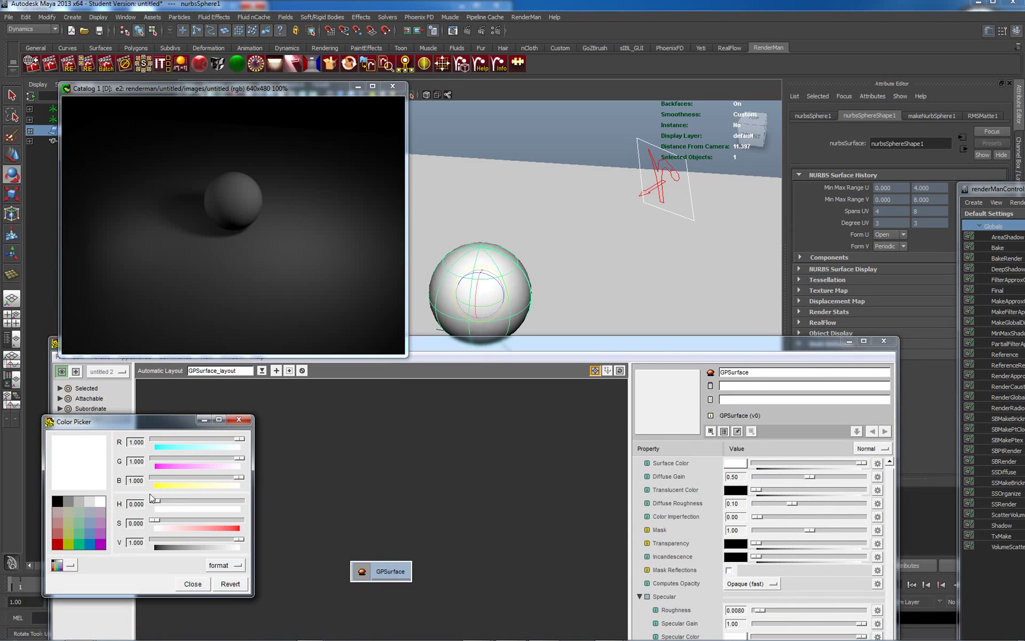
click(80, 538)
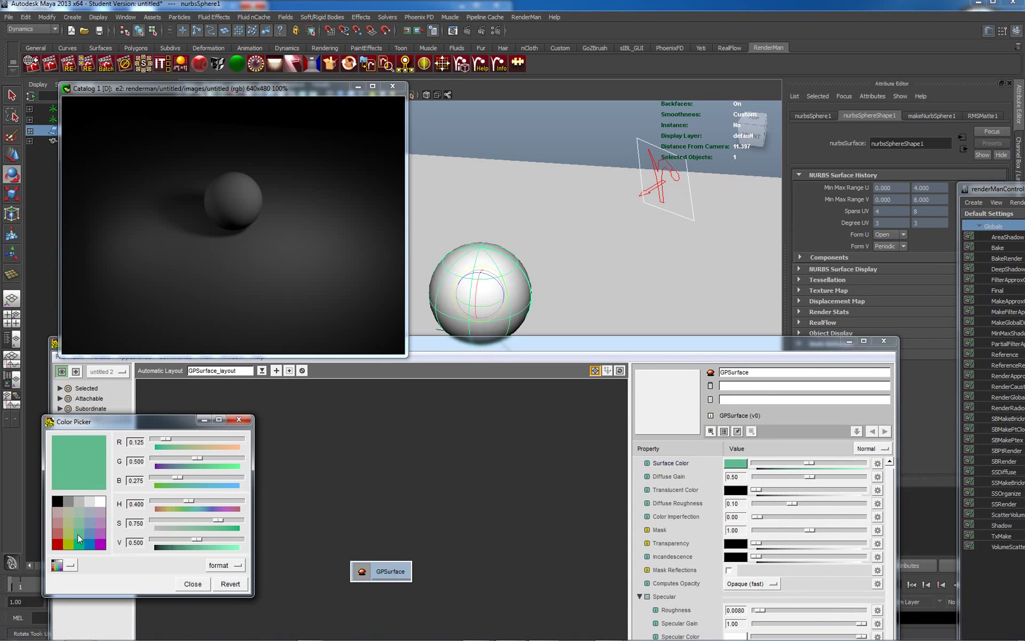
right_click(238, 207)
click(256, 216)
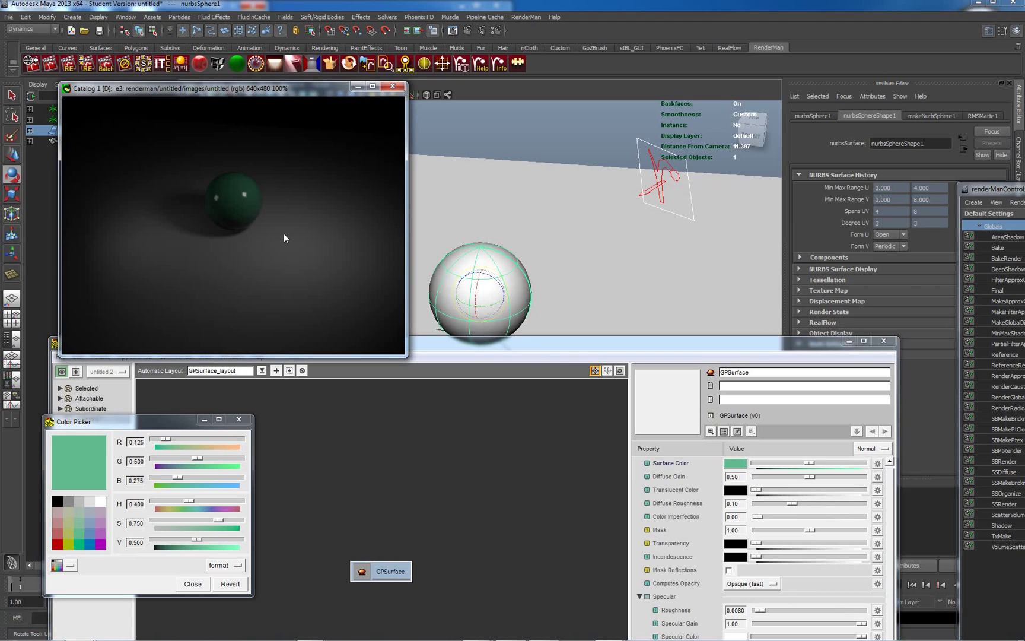
Set the fill light's Specular Contribution to 0.0 and re-render as e4.
drag(262, 89, 278, 293)
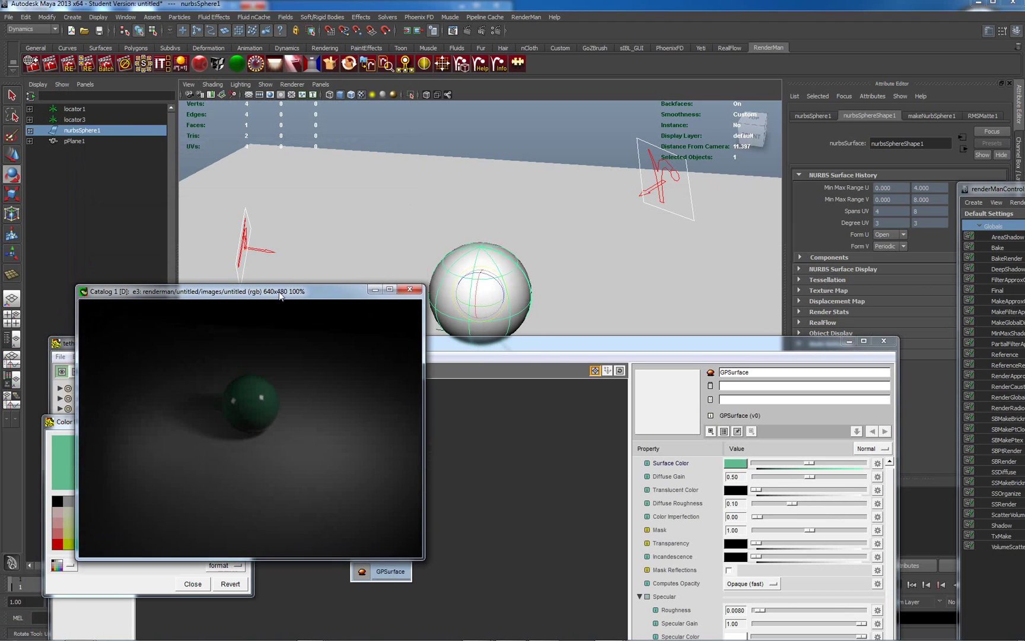
click(247, 236)
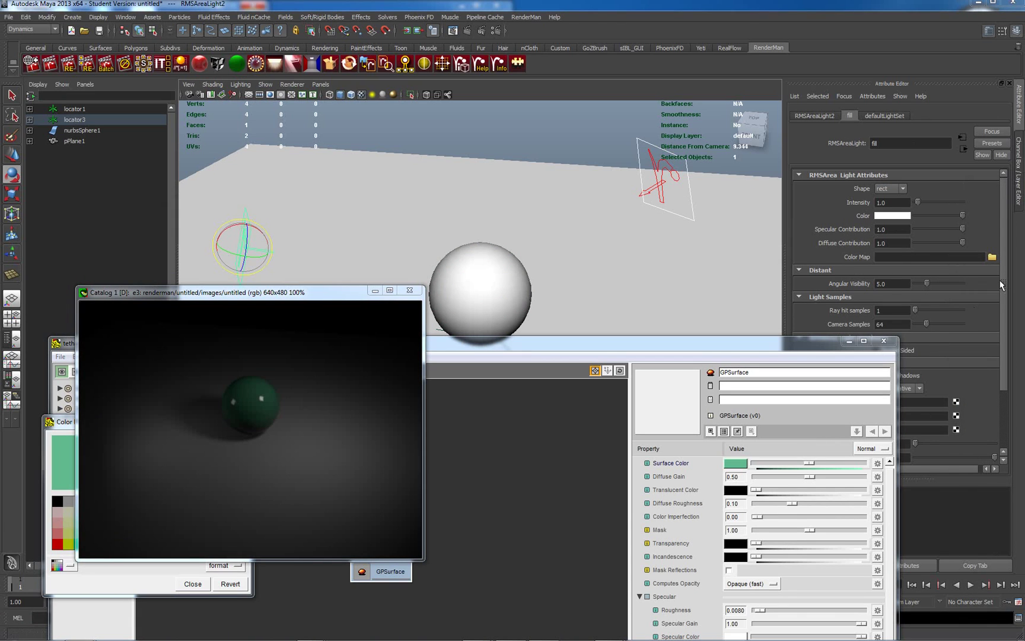
drag(1004, 283, 1004, 356)
drag(810, 343, 699, 330)
drag(1004, 340, 1013, 279)
drag(961, 228, 905, 239)
right_click(235, 372)
click(253, 378)
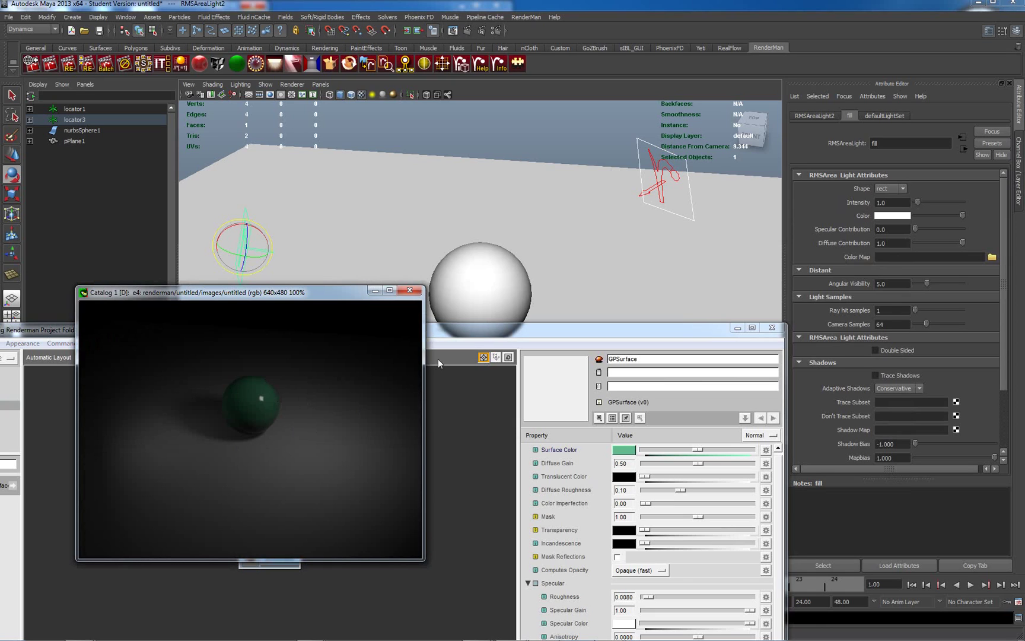
drag(325, 297, 250, 37)
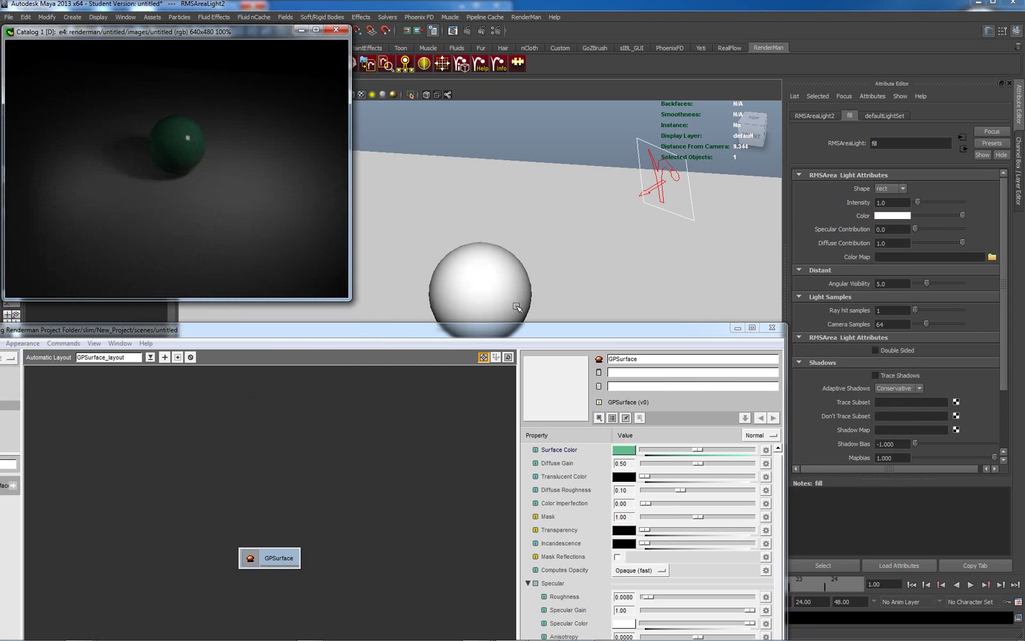
Select the sphere and show its Extra RenderMan Attributes on the nurbsSphere1 tab, then return to Slim.
click(501, 301)
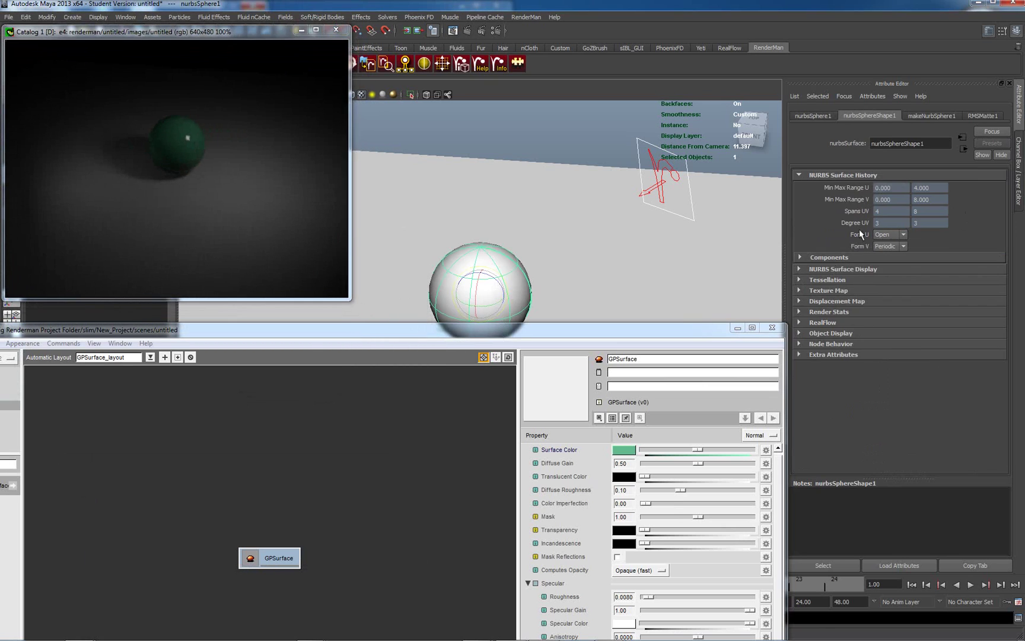
click(812, 115)
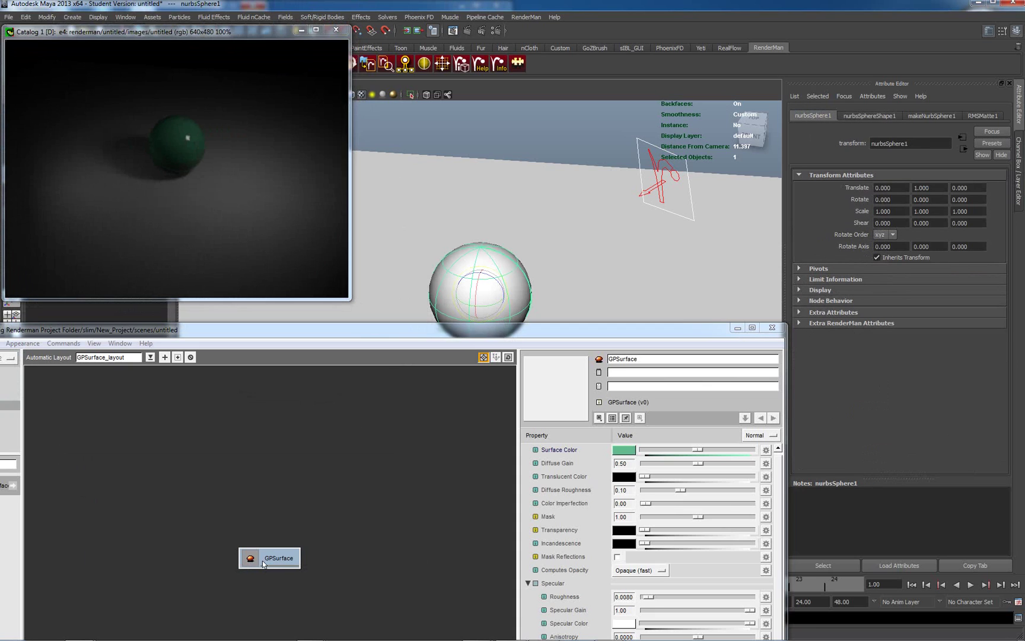
click(803, 323)
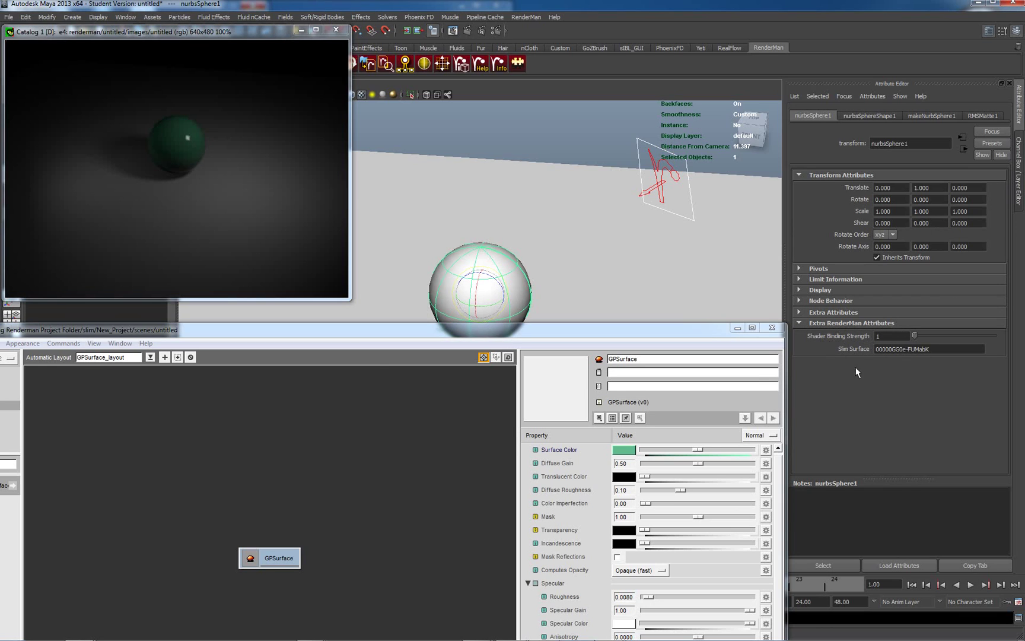
click(283, 561)
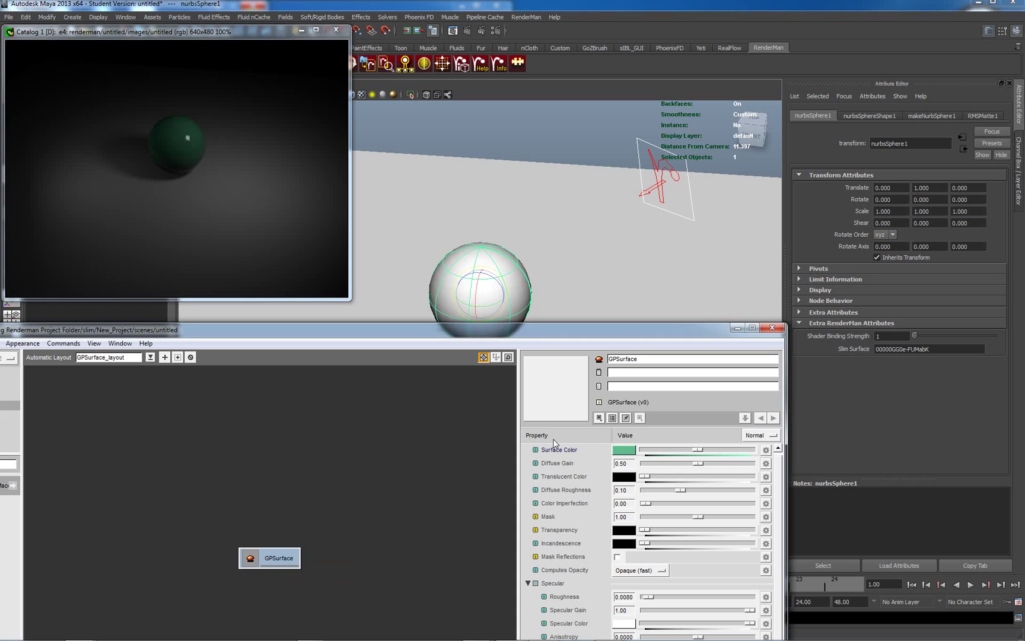
Connect a Ramp pattern node into GPSurface's Surface Color and select it to show its ramp colours.
click(765, 452)
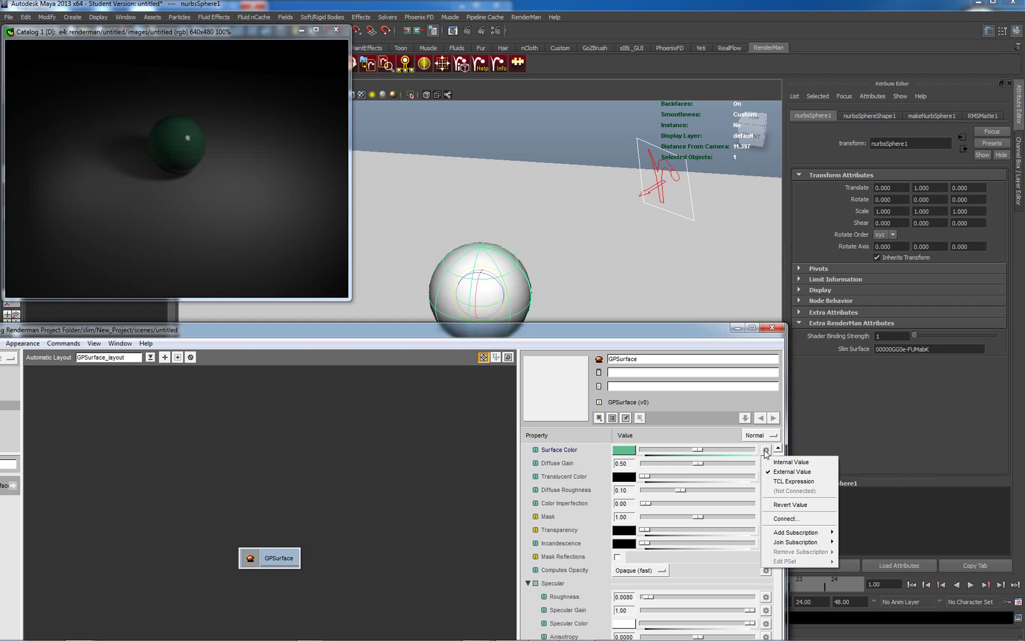
click(782, 520)
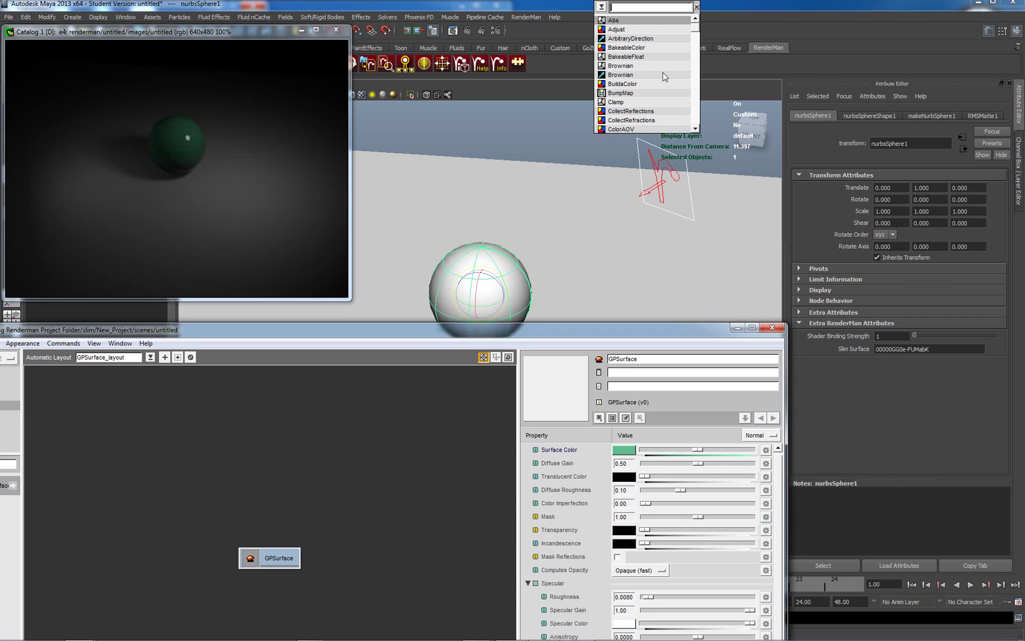
text(ram)
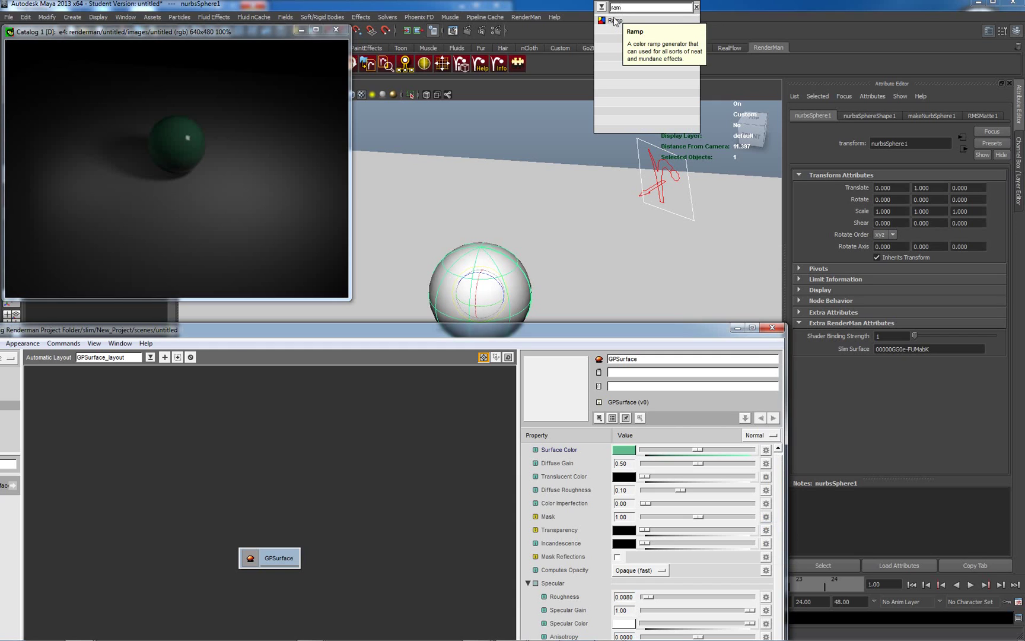
click(613, 21)
click(612, 21)
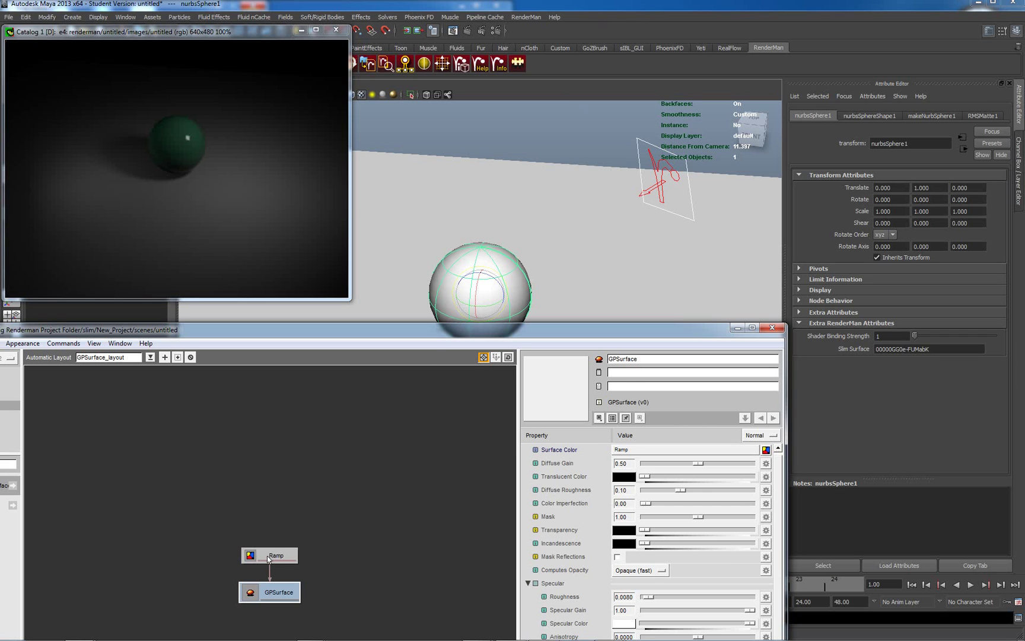
click(268, 558)
drag(636, 333, 822, 114)
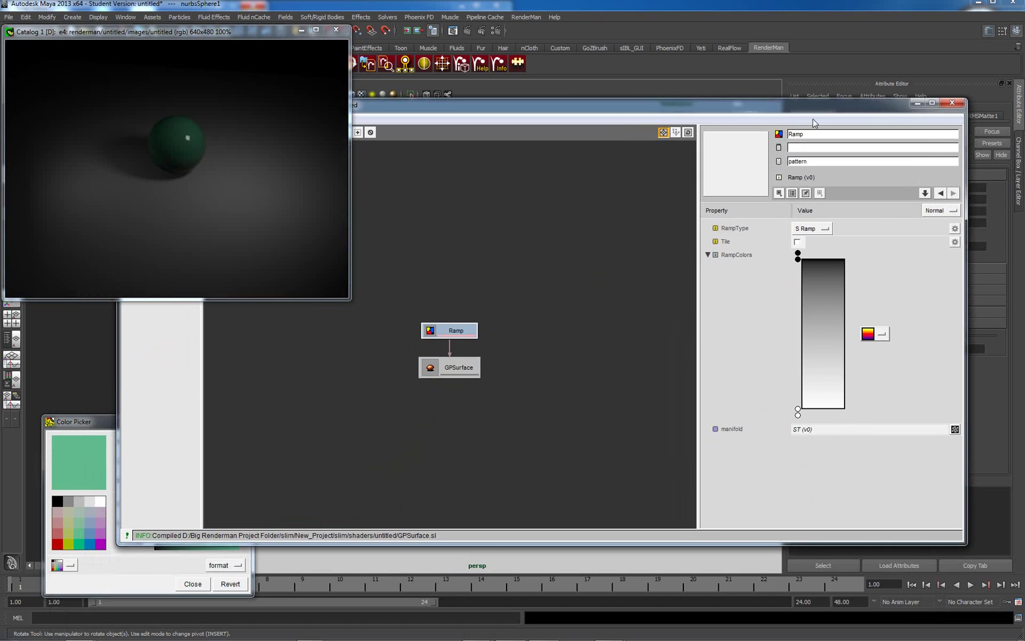
Make the ramp's top and bottom colour stops olive yellow-green.
click(799, 411)
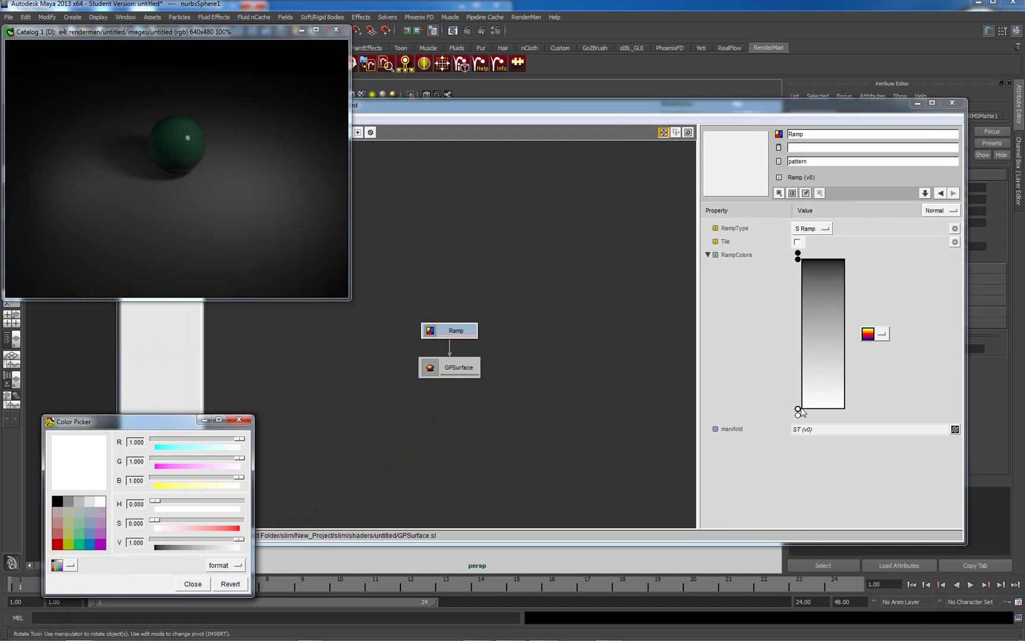
click(70, 547)
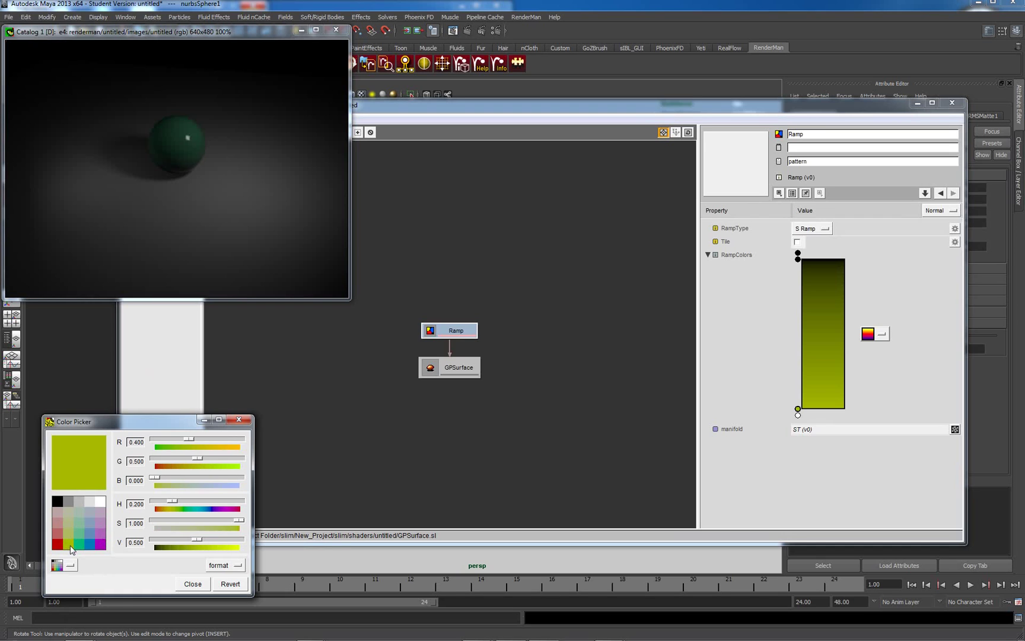
click(797, 260)
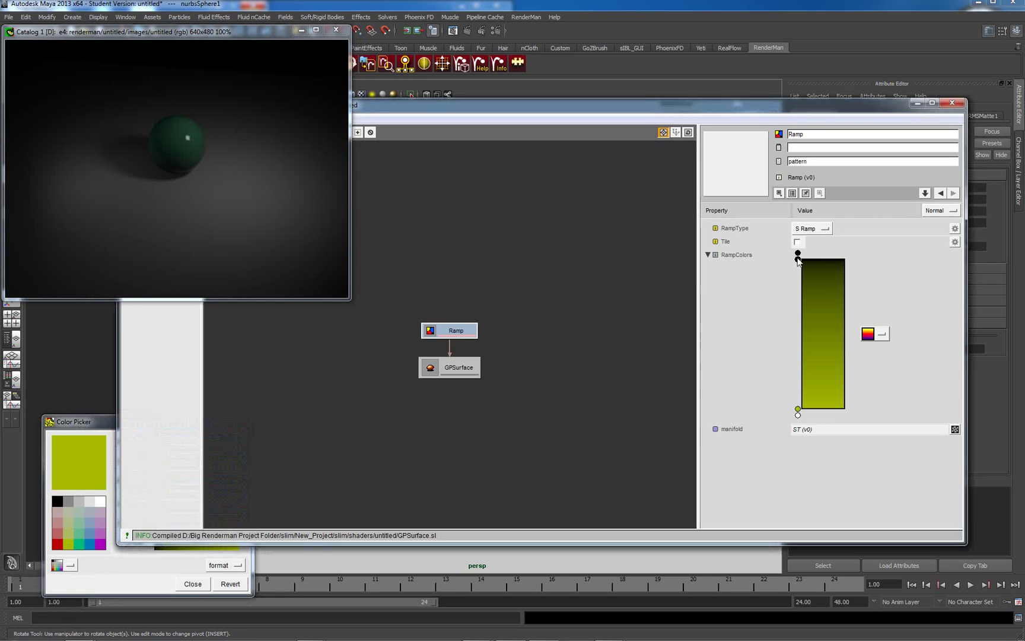
click(67, 547)
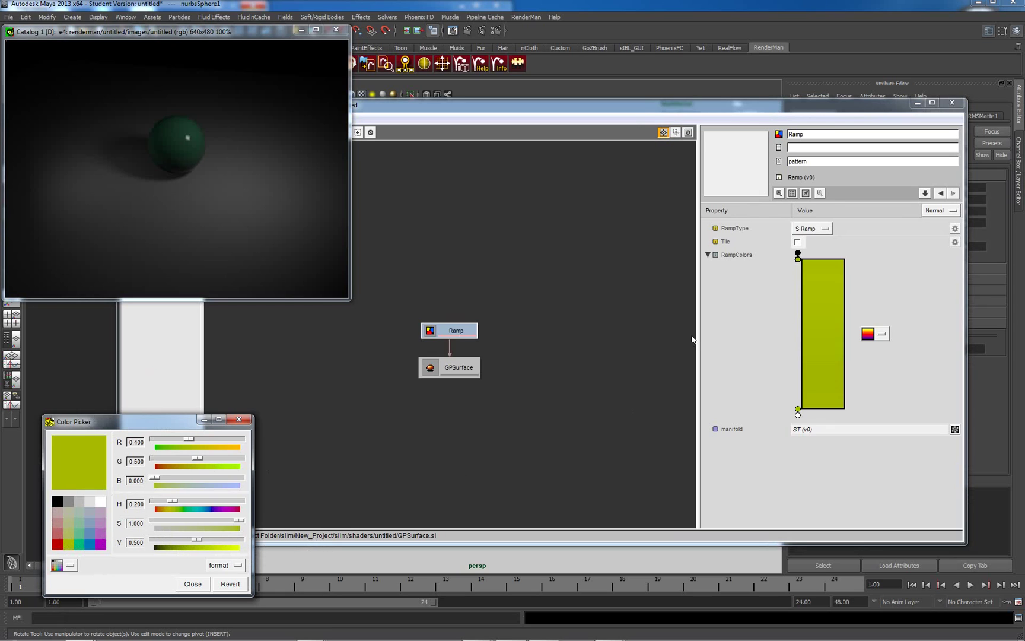
Add three new colour stops in the middle of the ramp.
click(803, 318)
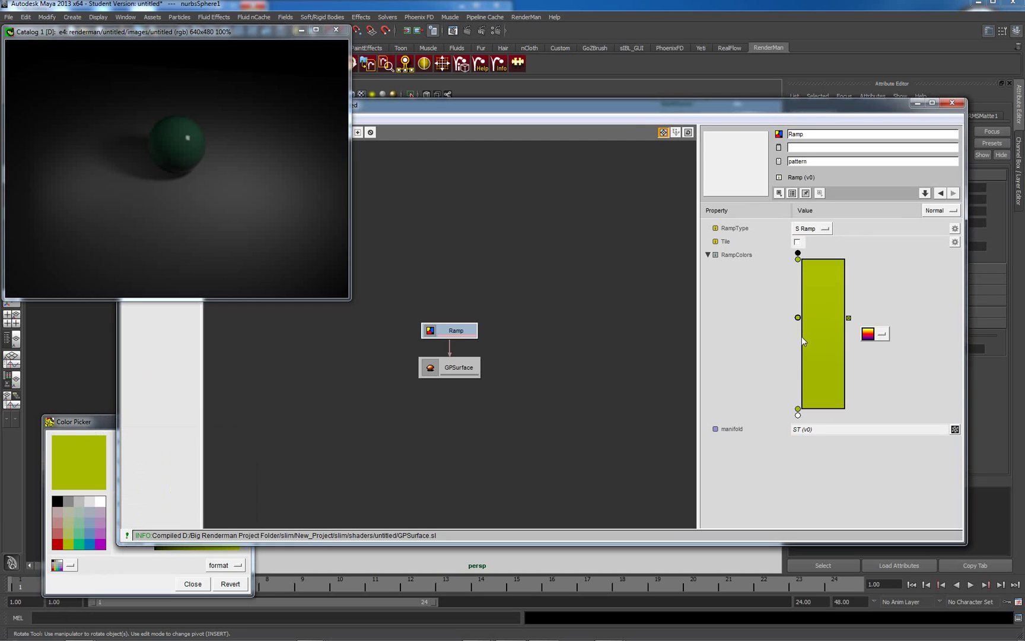
click(804, 345)
click(799, 318)
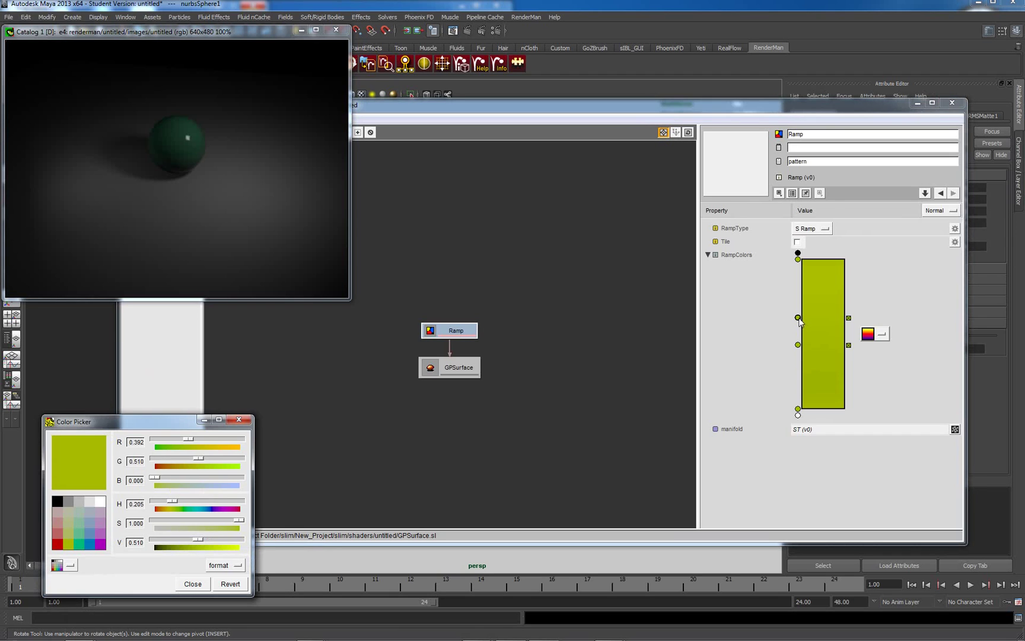
click(798, 345)
click(799, 345)
click(802, 321)
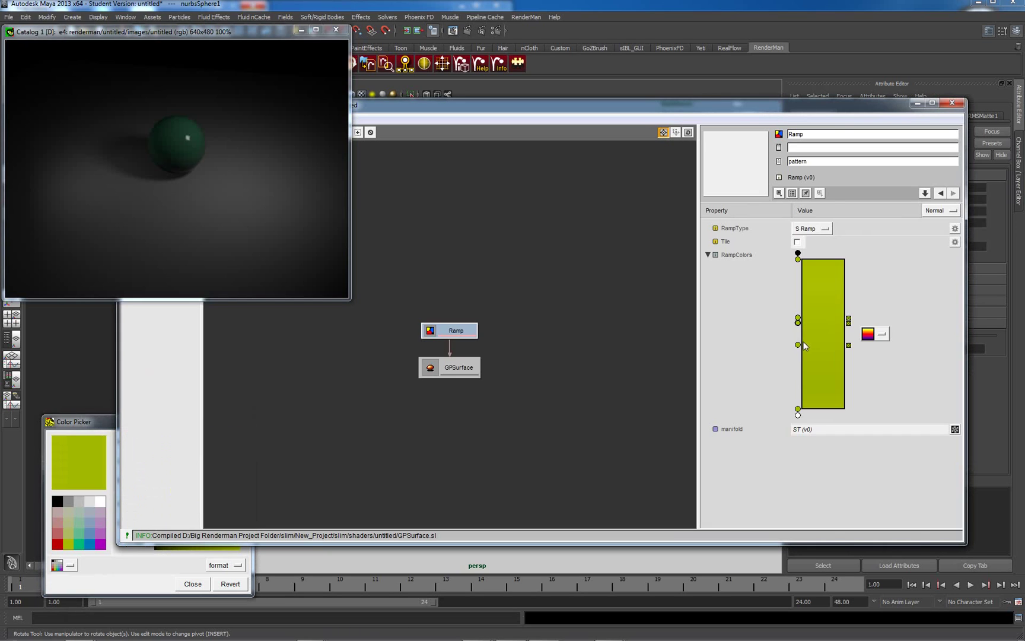
Colour the middle pair of ramp stops blue (R 0.0, G 0.2, B 0.5) to form a band.
click(799, 323)
click(91, 548)
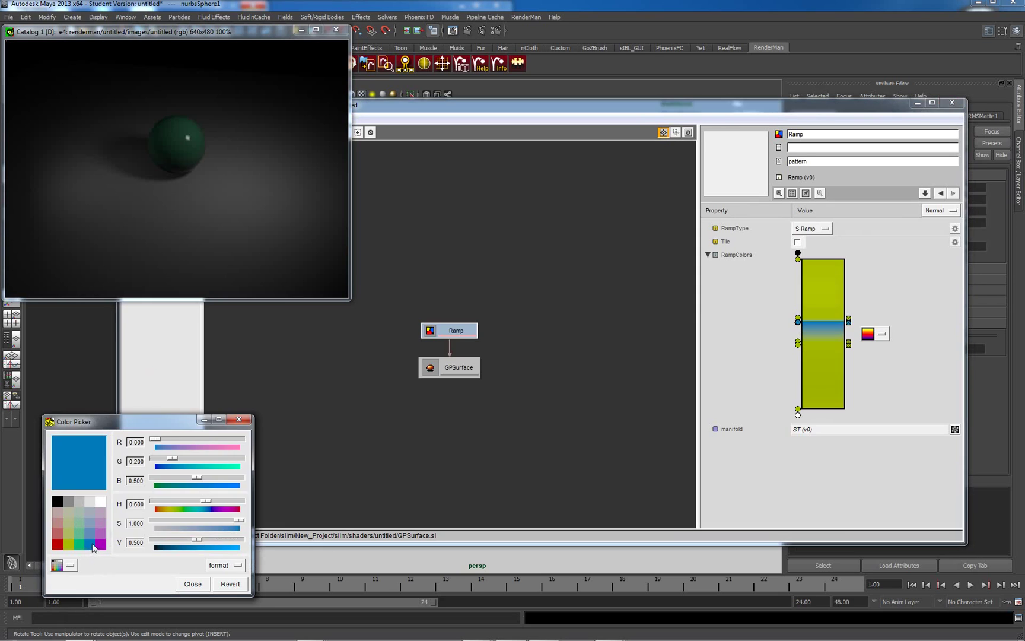
click(797, 342)
click(91, 548)
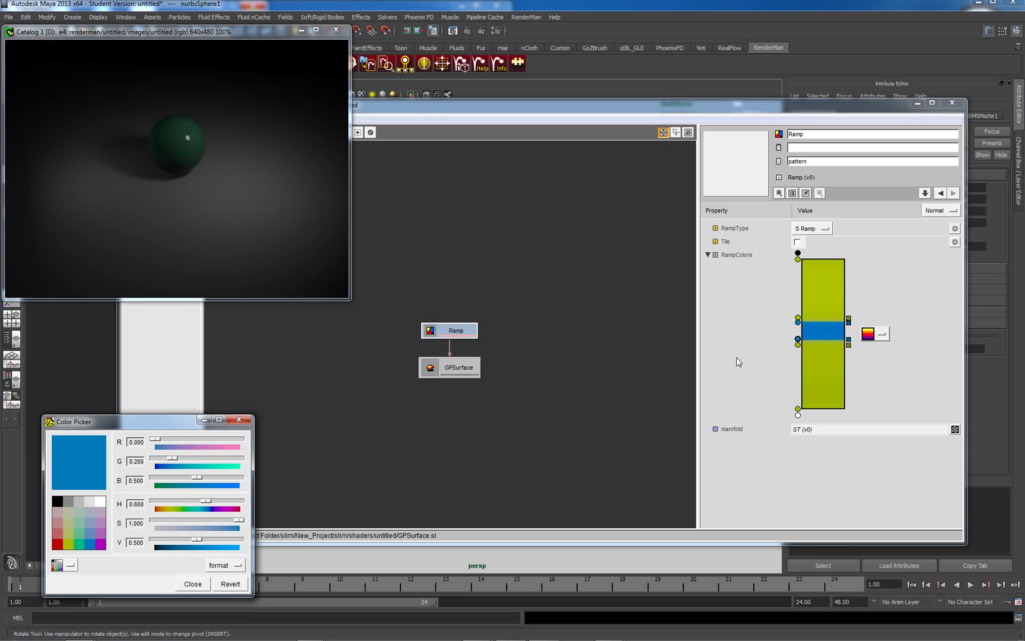
Re-render the banded ball, then brighten the top ramp stop to yellow with V about 0.79.
right_click(178, 165)
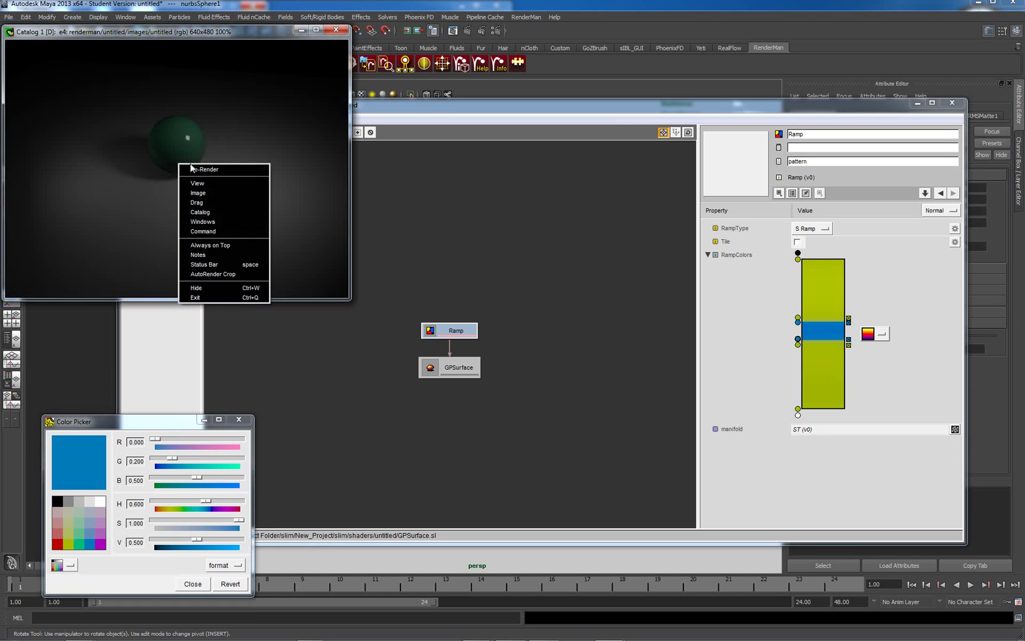
click(197, 170)
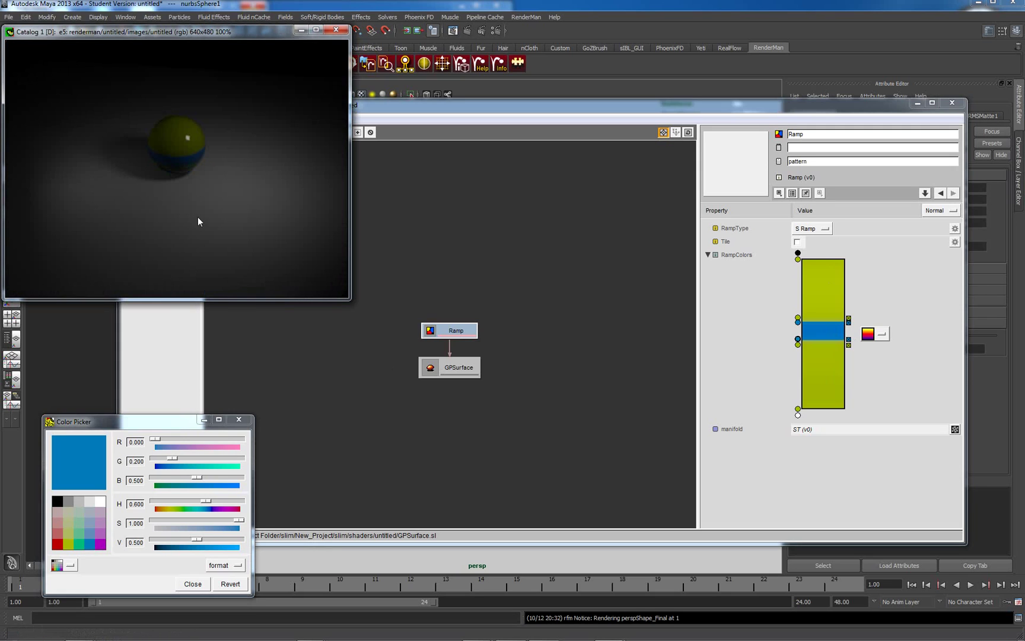
click(798, 259)
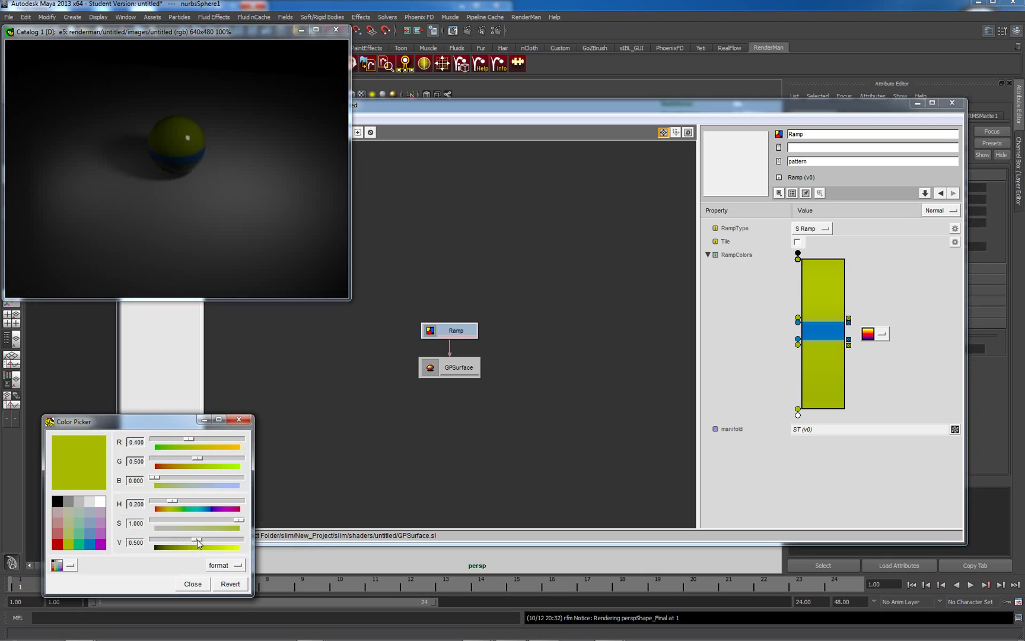
drag(199, 543, 224, 543)
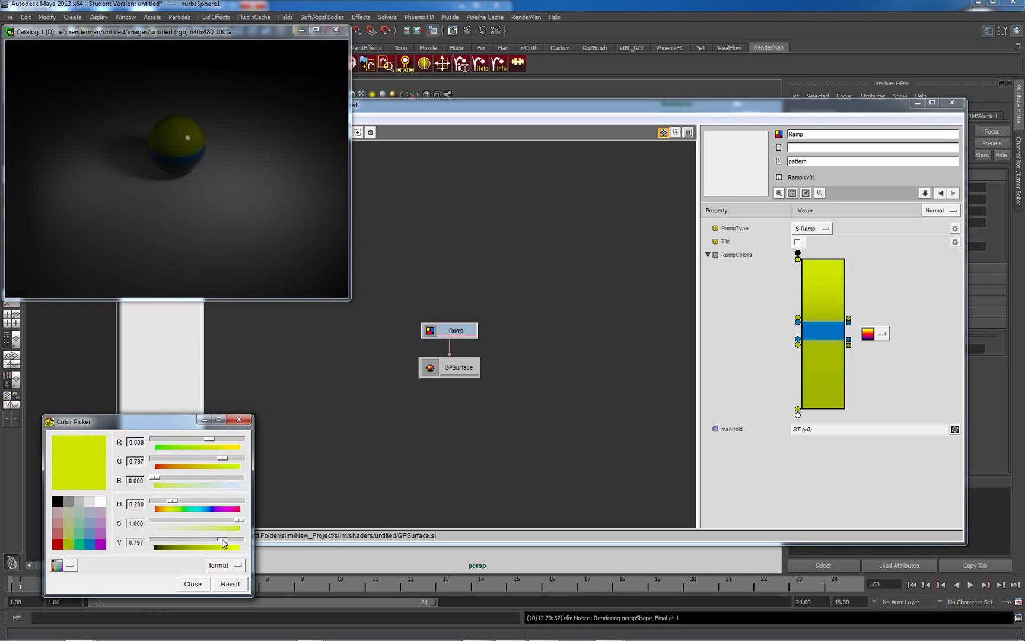
click(798, 414)
Brighten the remaining olive ramp stops to bright yellow (R 0.709, G 0.886, B 0.000).
drag(624, 111, 494, 28)
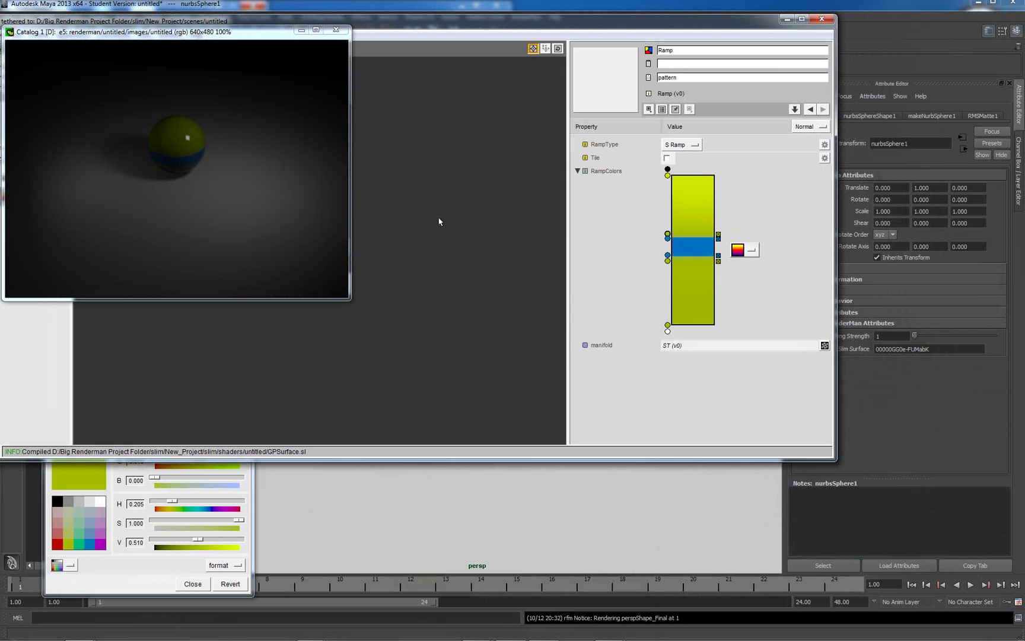
click(135, 563)
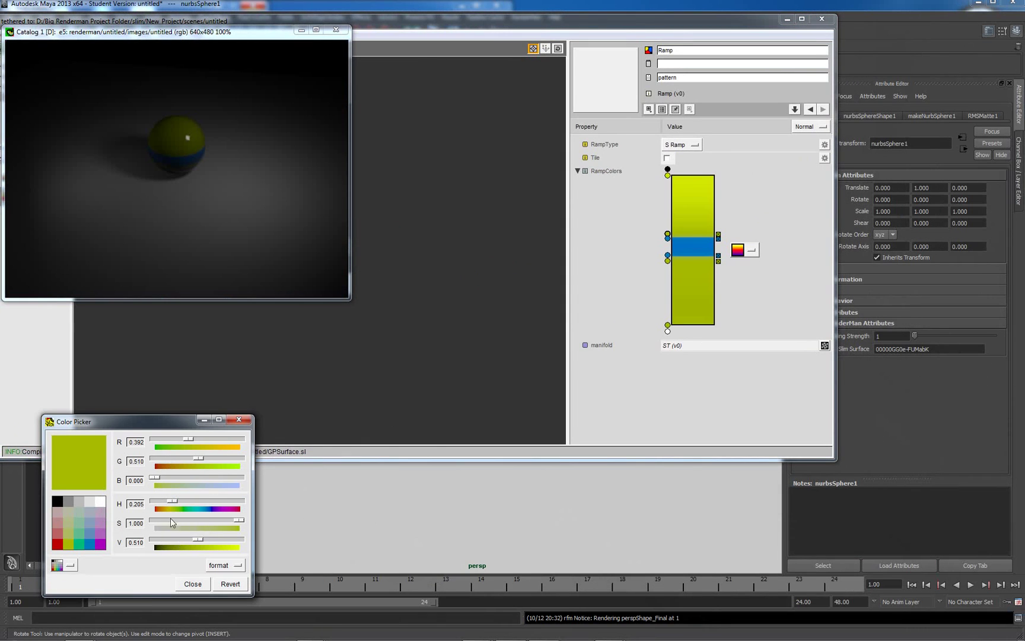
drag(197, 538, 223, 541)
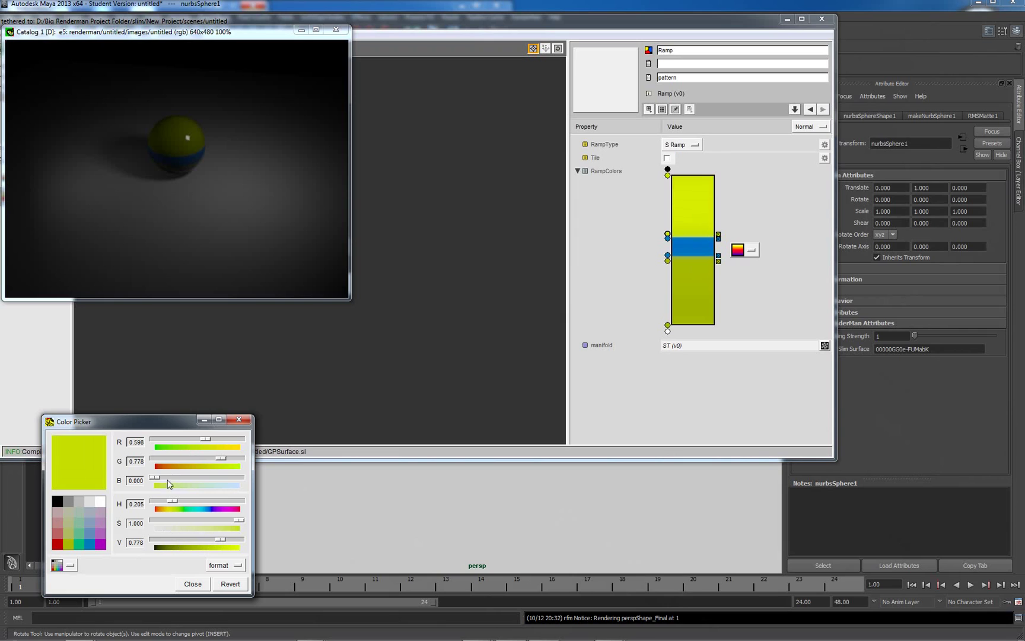
click(668, 261)
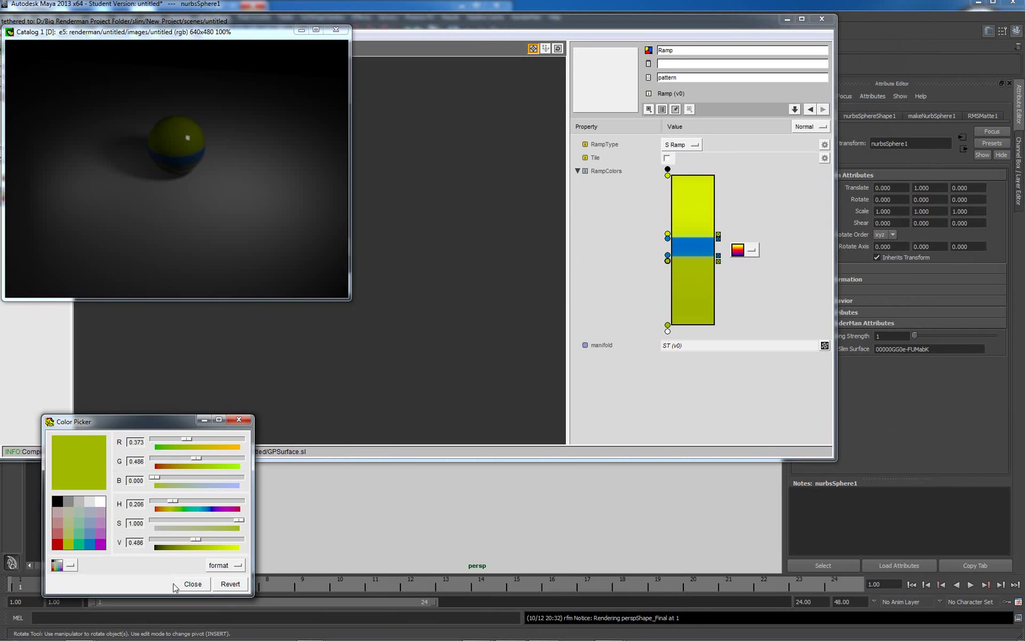
drag(197, 544, 220, 545)
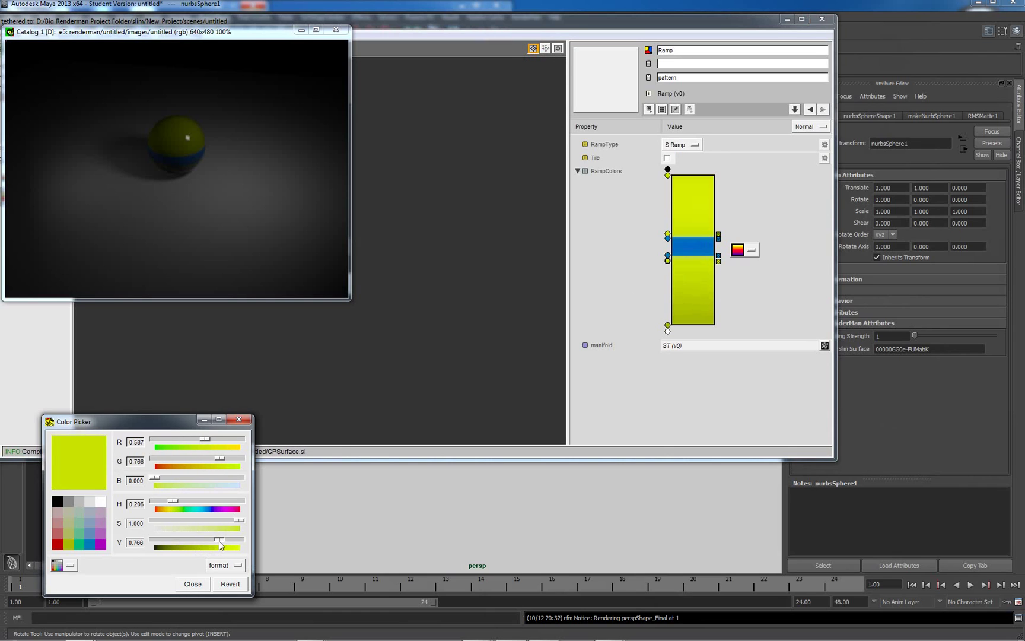
click(668, 325)
drag(196, 541, 227, 540)
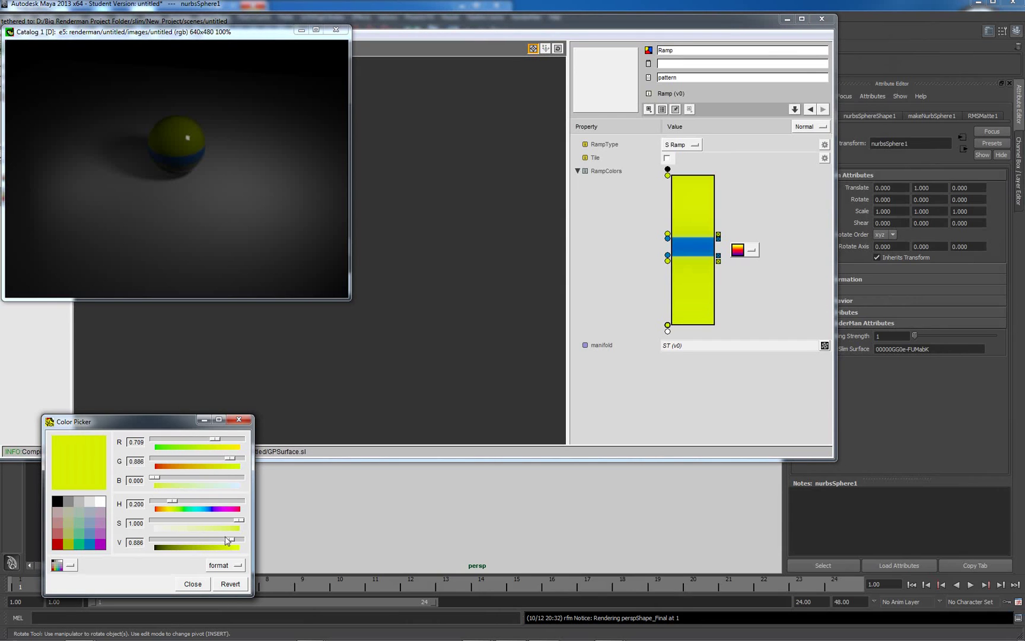
right_click(185, 173)
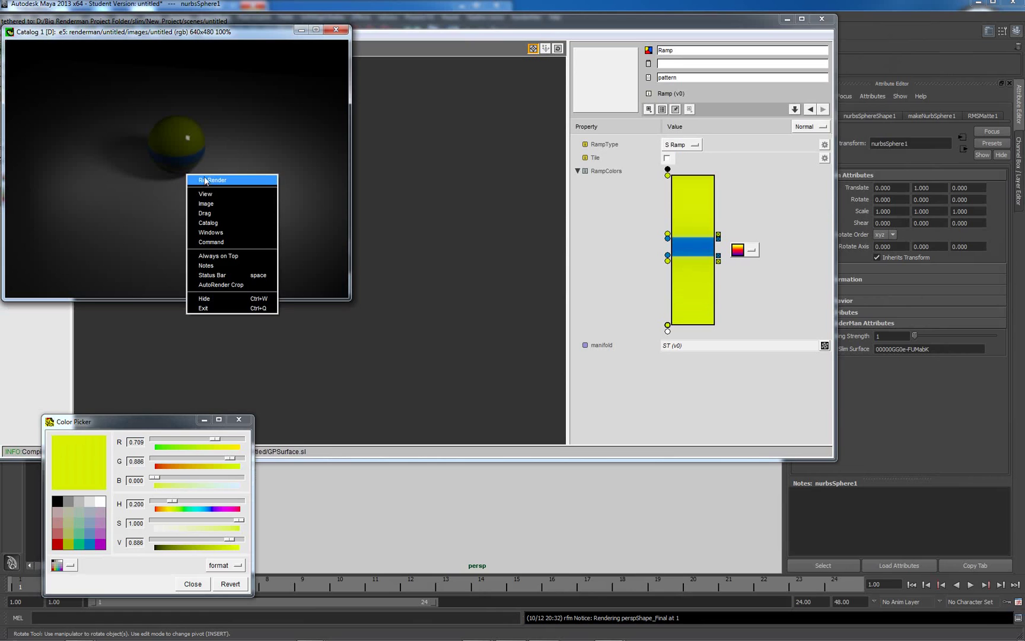
Re-render the ball with the brighter yellow ramp.
click(213, 178)
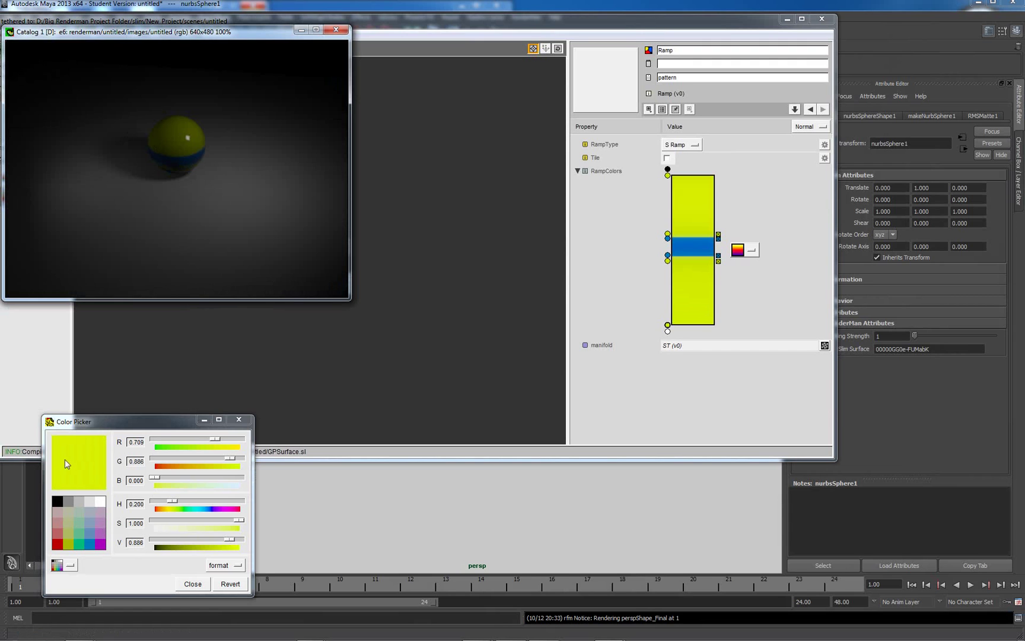
click(720, 21)
drag(720, 21, 715, 245)
Scale the area light RMSAreaLight1 up to 1.99.
click(690, 204)
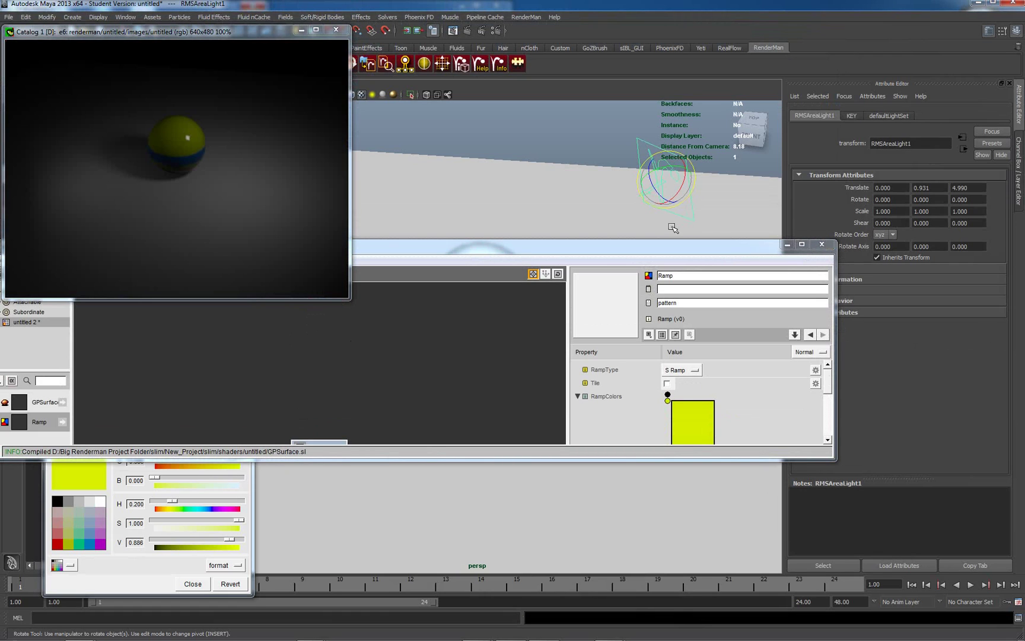
key(r)
drag(666, 179, 988, 65)
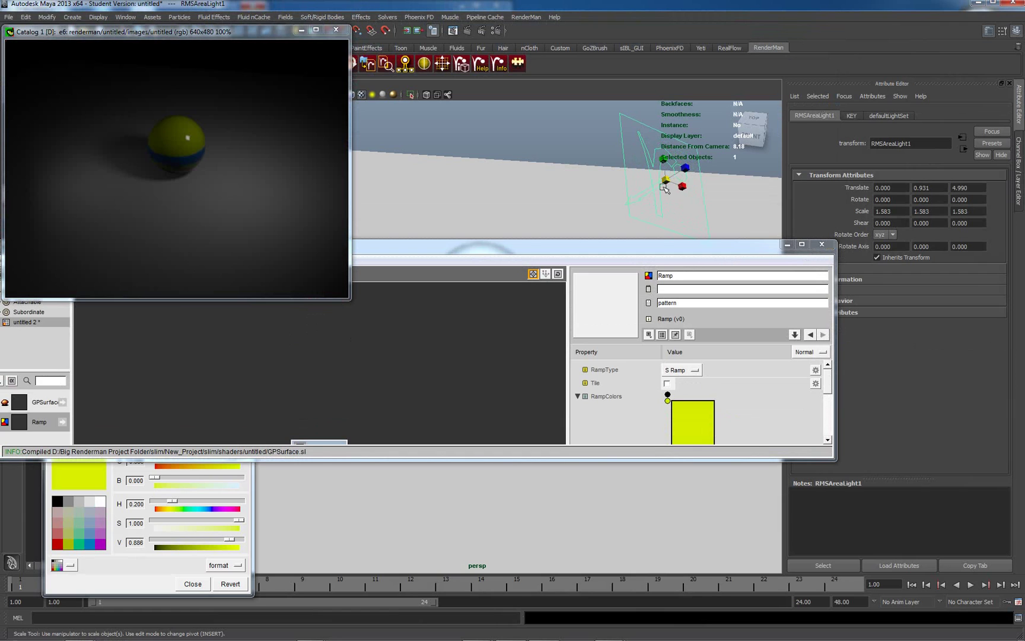
drag(666, 179, 748, 178)
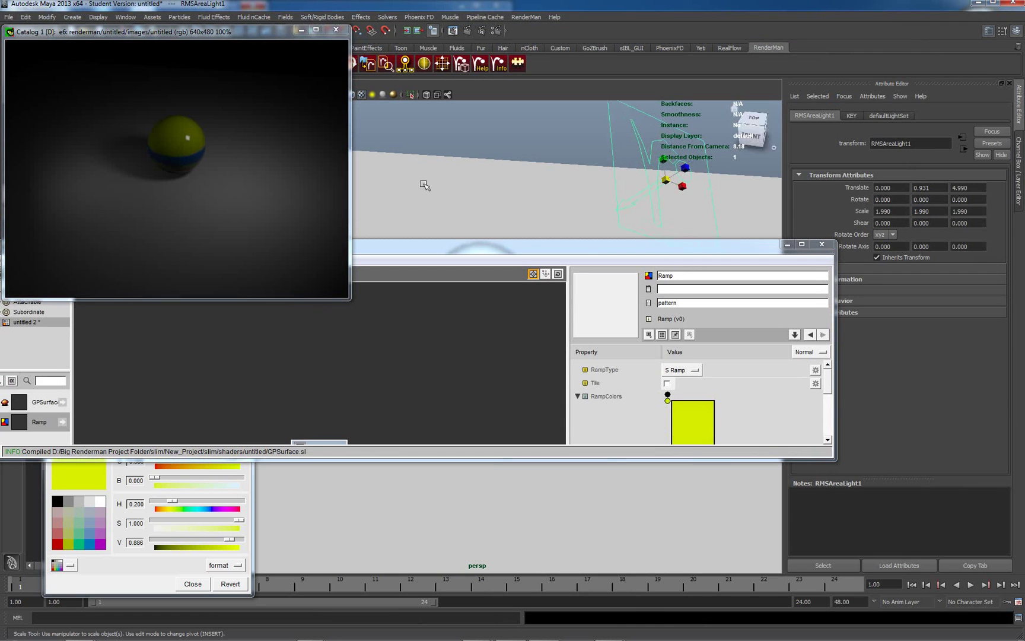
Re-render the scene with the larger area light.
right_click(196, 158)
click(213, 157)
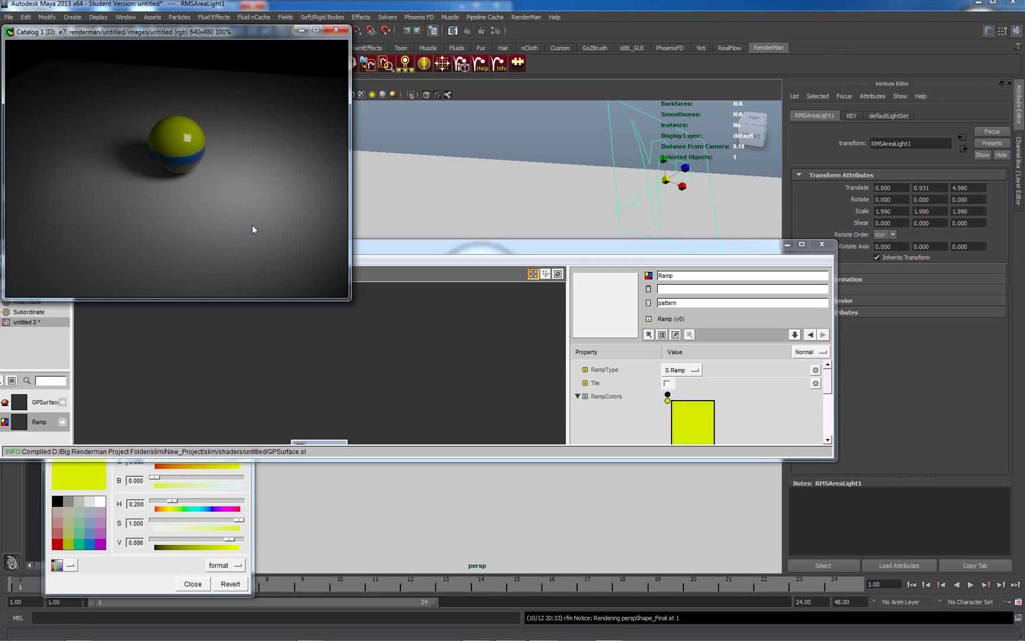
drag(451, 244, 646, 126)
drag(999, 342, 982, 538)
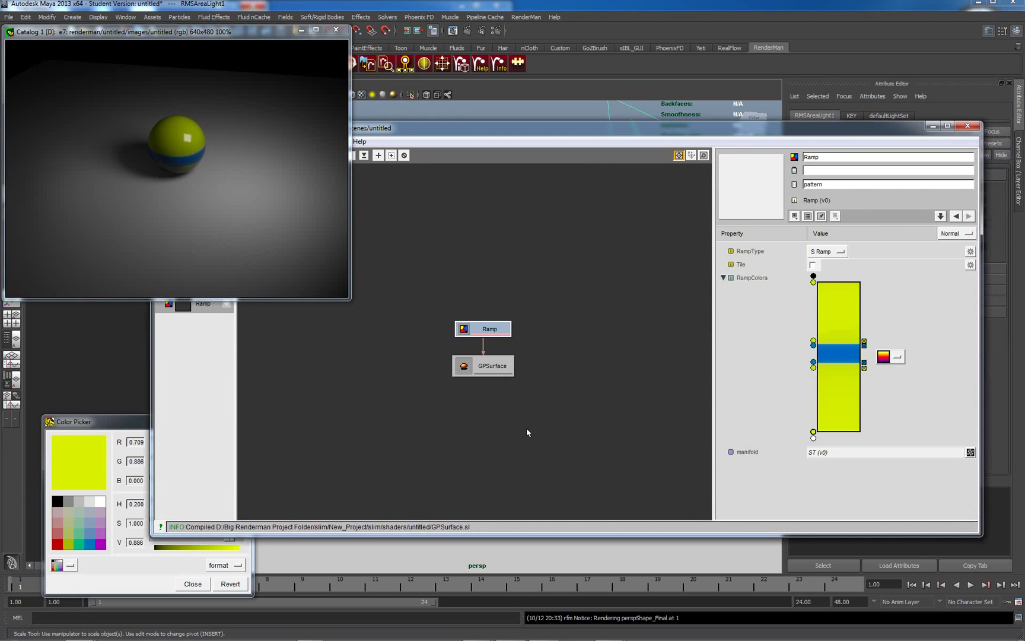
Add a MaterialEnsemble node and connect GPSurface into it as its Material.
right_click(489, 415)
mouse_move(518, 442)
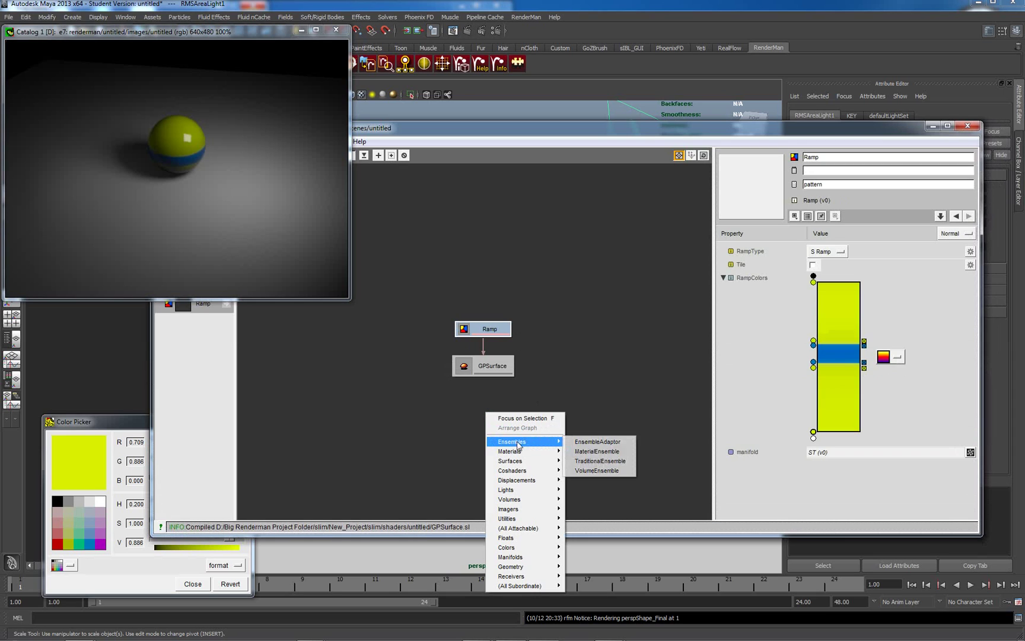
click(594, 451)
drag(465, 360, 476, 366)
click(498, 376)
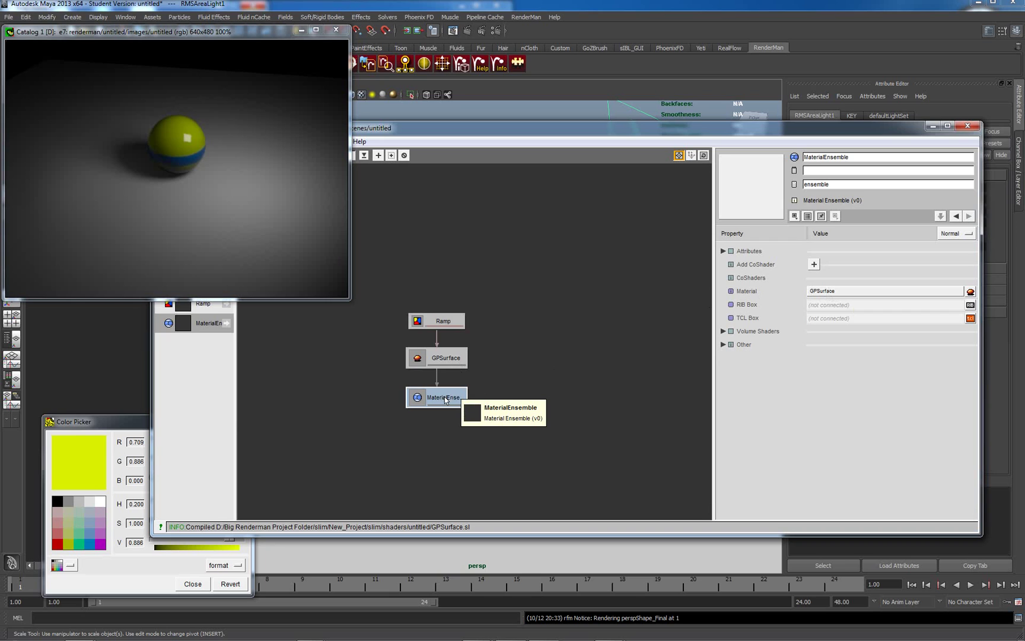
Select the NURBS sphere and expand its Extra RenderMan Attributes.
drag(531, 129, 528, 272)
click(498, 254)
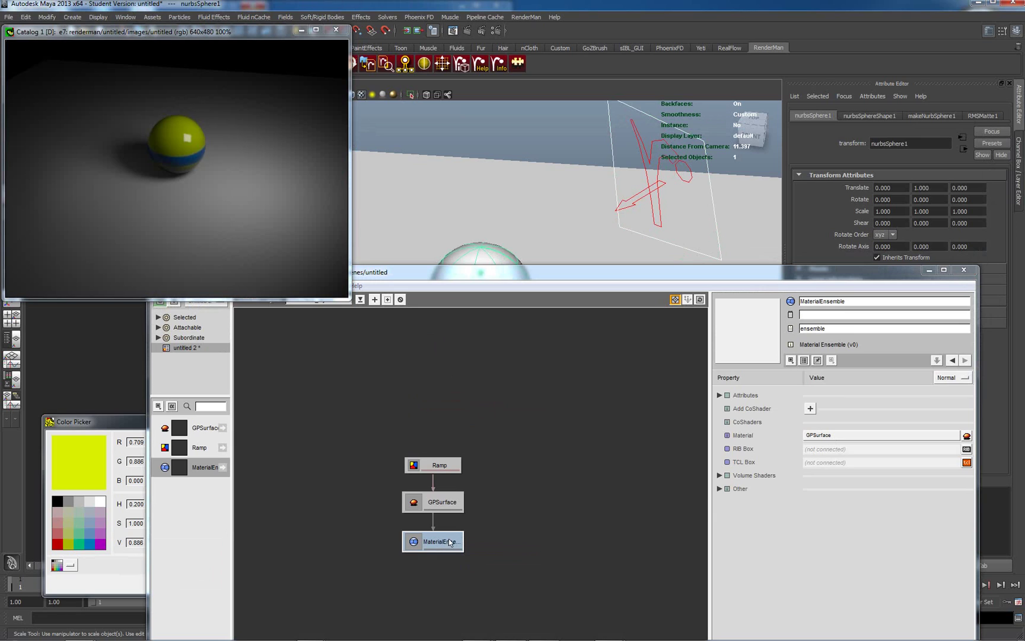
drag(868, 273, 855, 378)
click(801, 323)
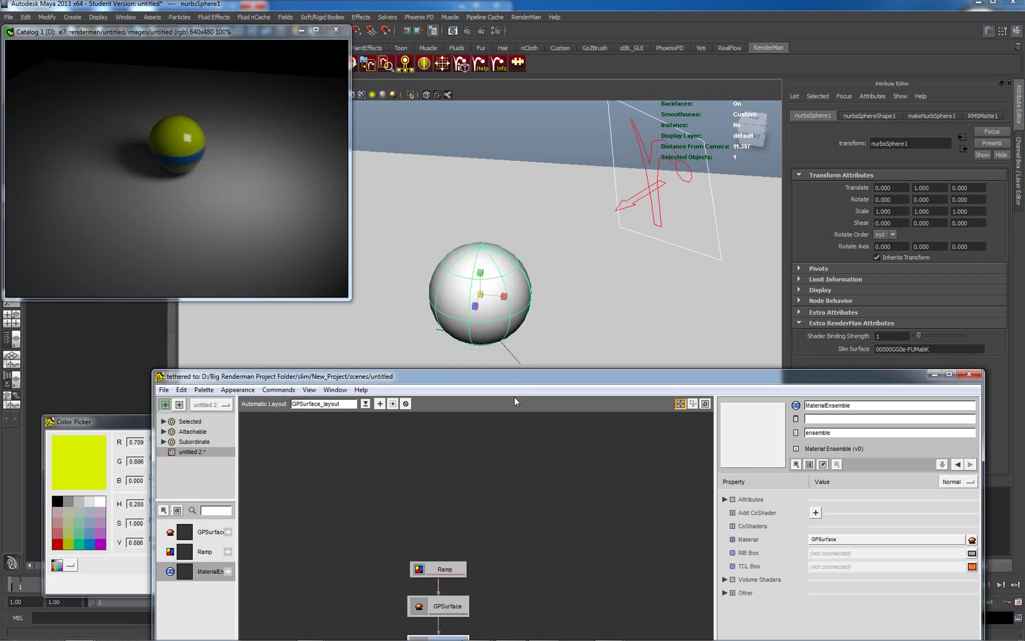
Attach the MaterialEnsemble to the sphere and add an empty CoShader slot to it.
drag(514, 376, 338, 289)
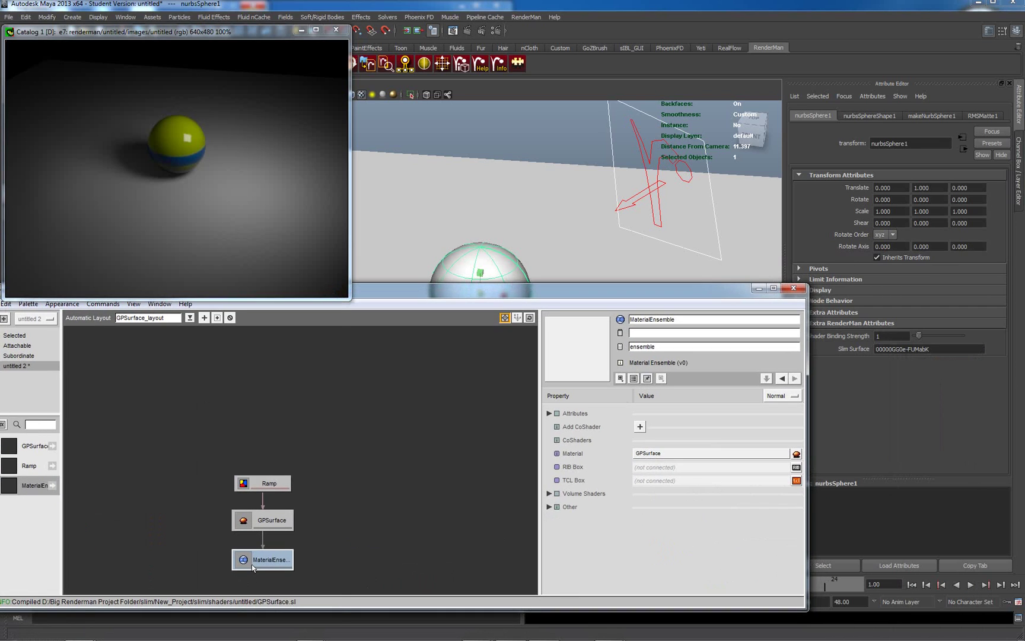
right_click(253, 568)
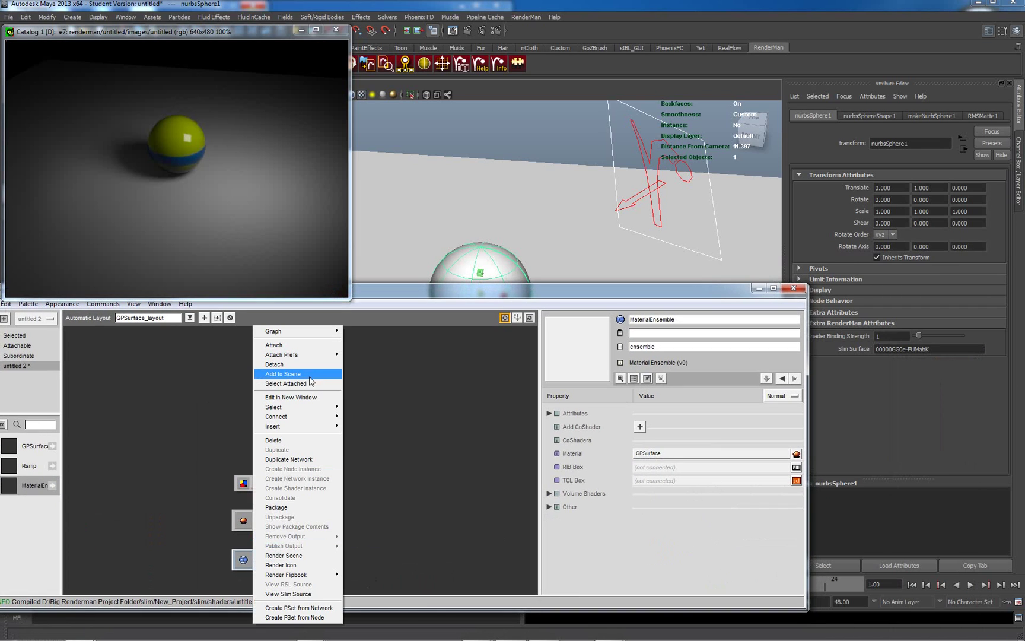
click(298, 348)
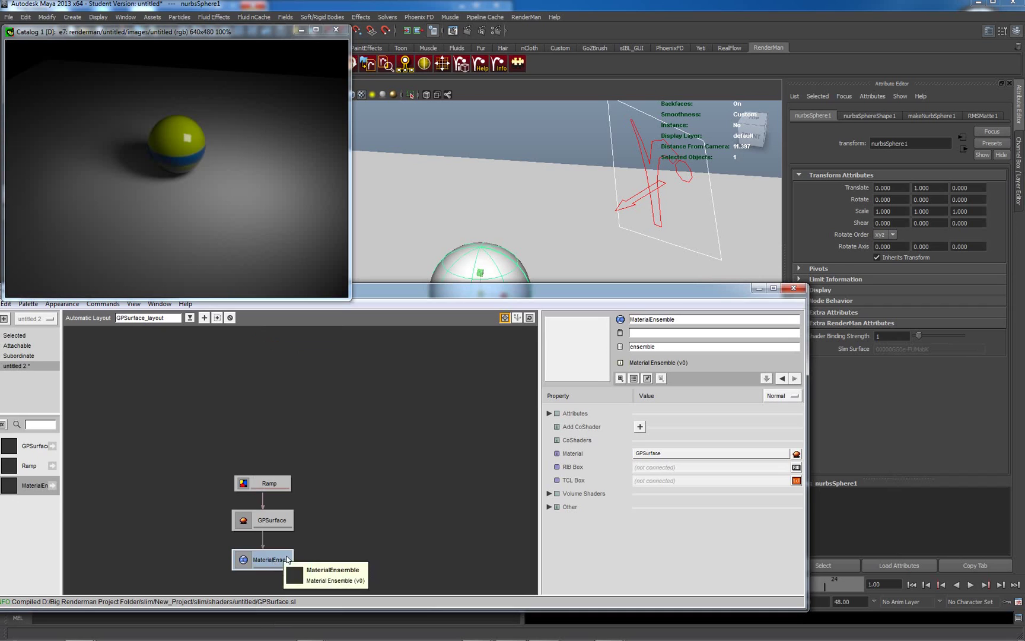
click(498, 270)
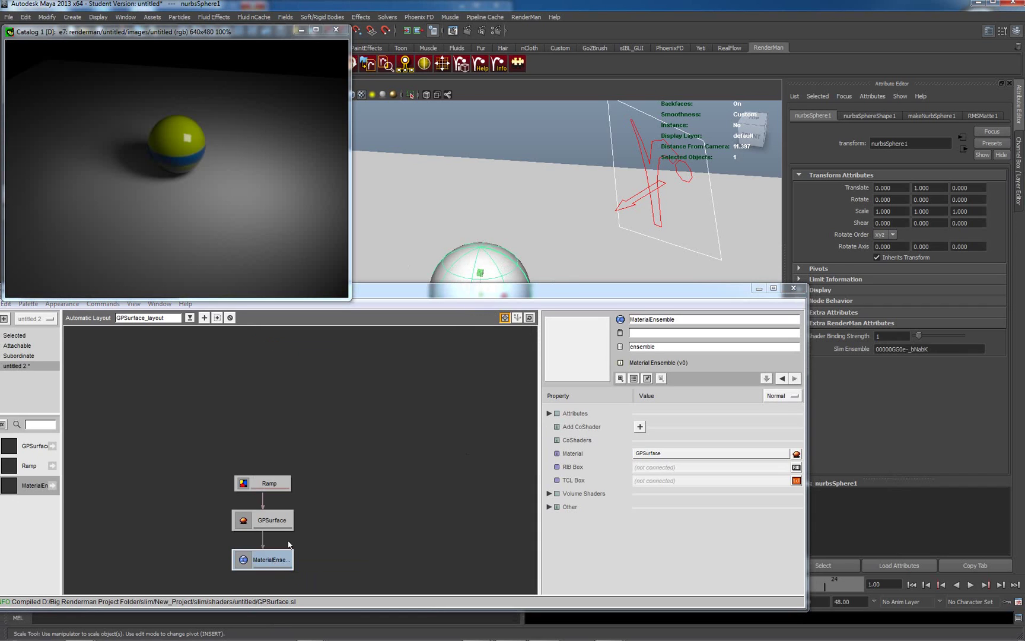
right_click(272, 561)
double_click(268, 561)
click(239, 569)
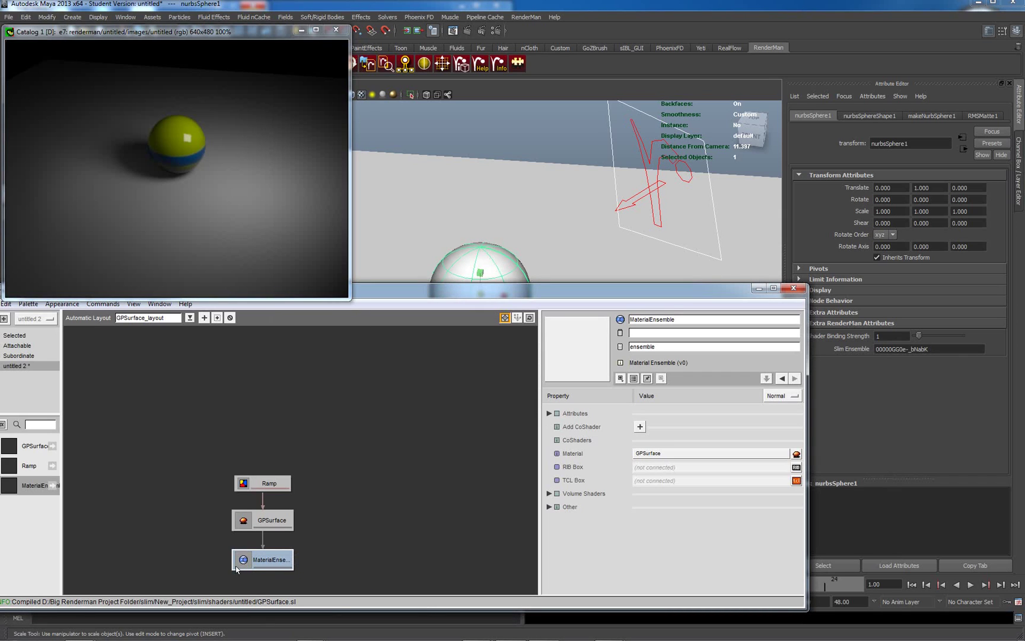
right_click(272, 561)
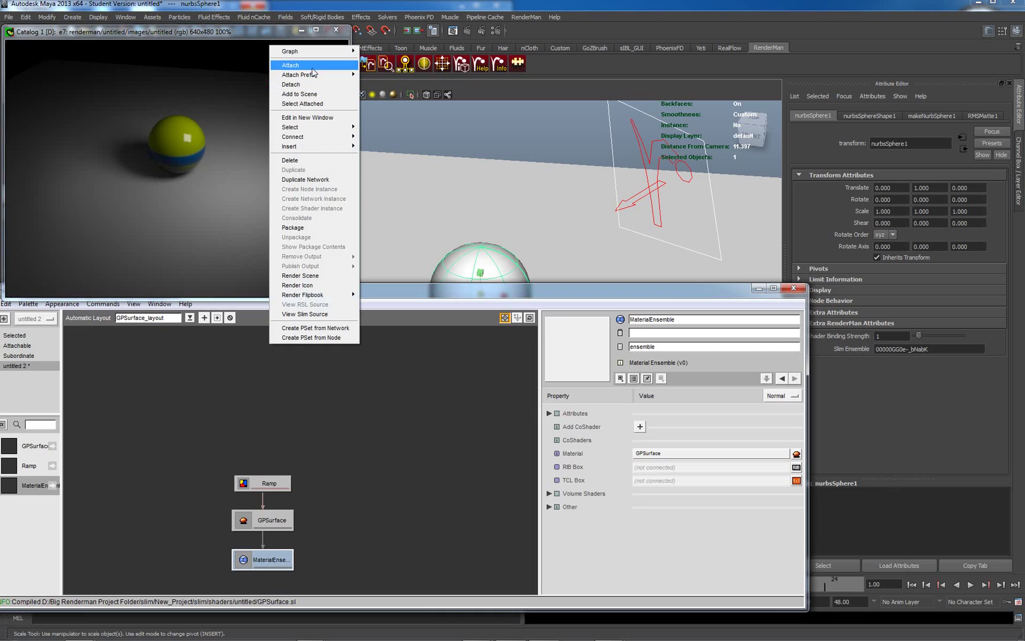
click(310, 66)
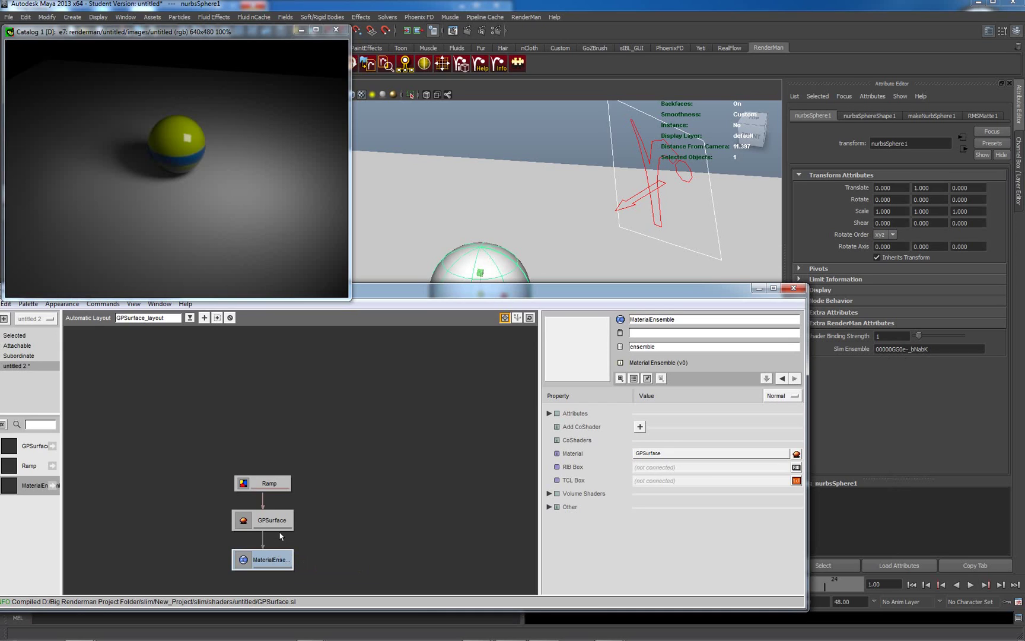
click(640, 427)
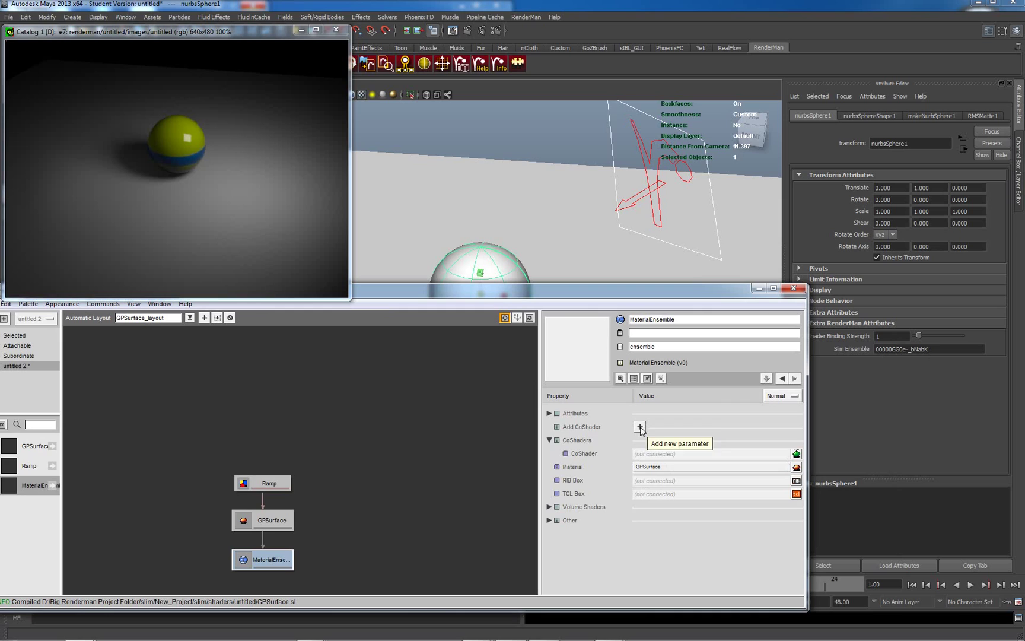
Create a new GPSurface_0 material and plug it into the MaterialEnsemble as a coshader.
right_click(343, 501)
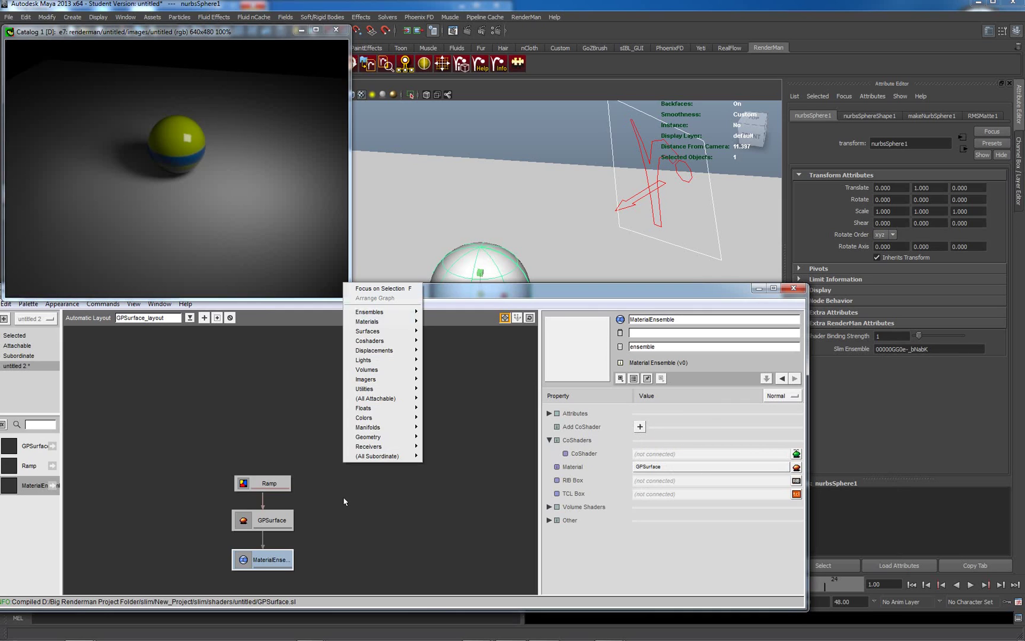
mouse_move(397, 326)
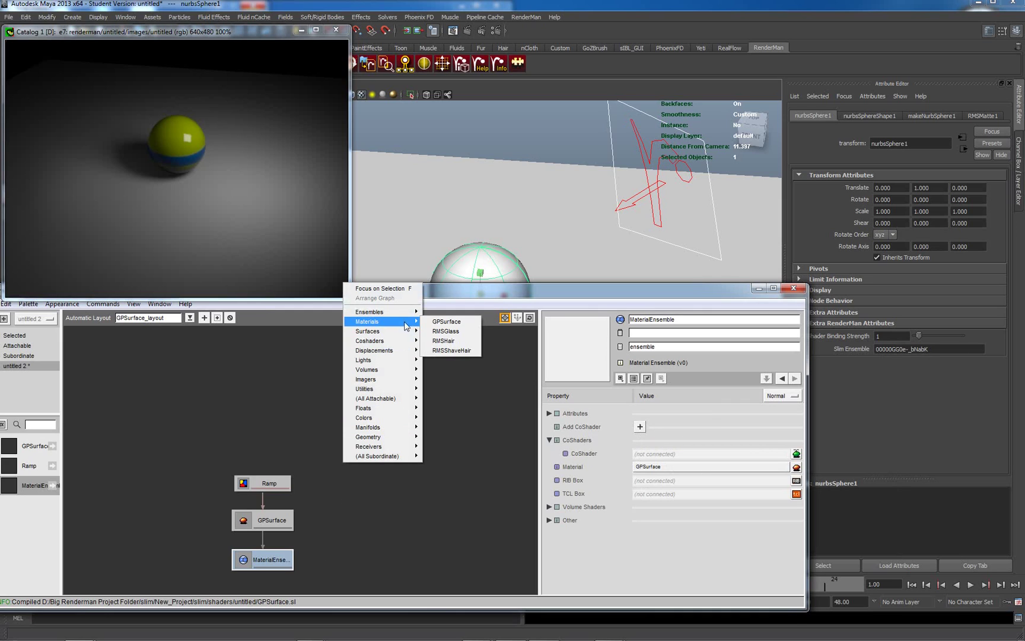
click(437, 323)
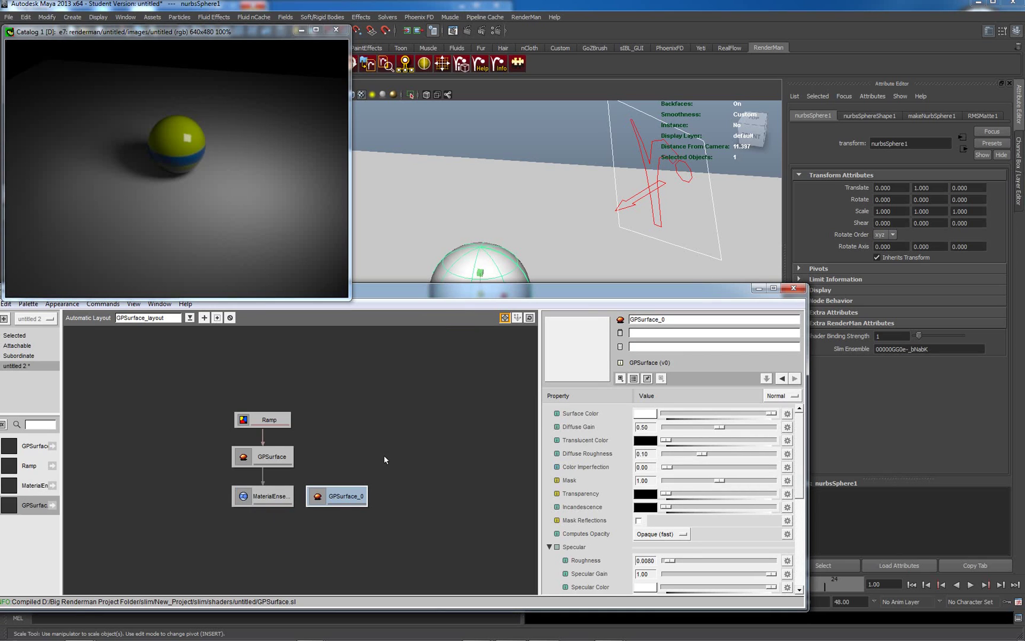
drag(338, 504, 266, 499)
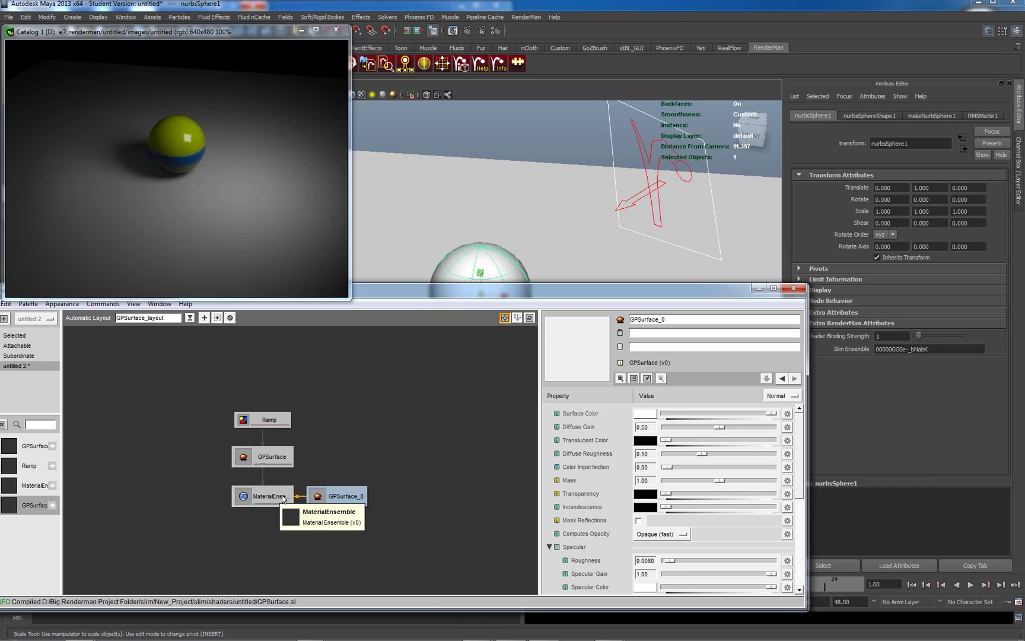
right_click(285, 499)
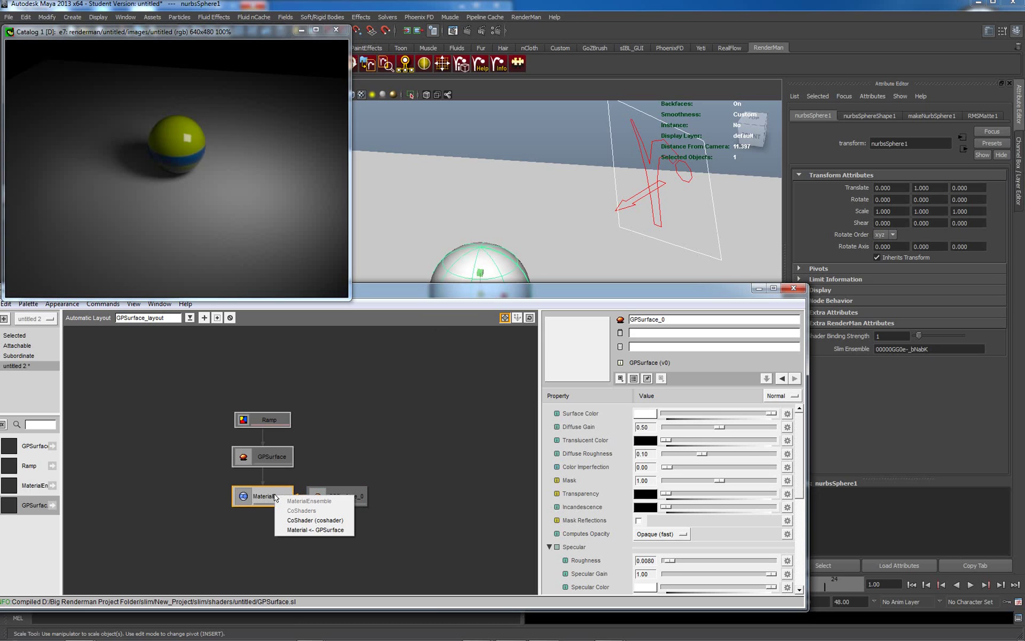
click(298, 519)
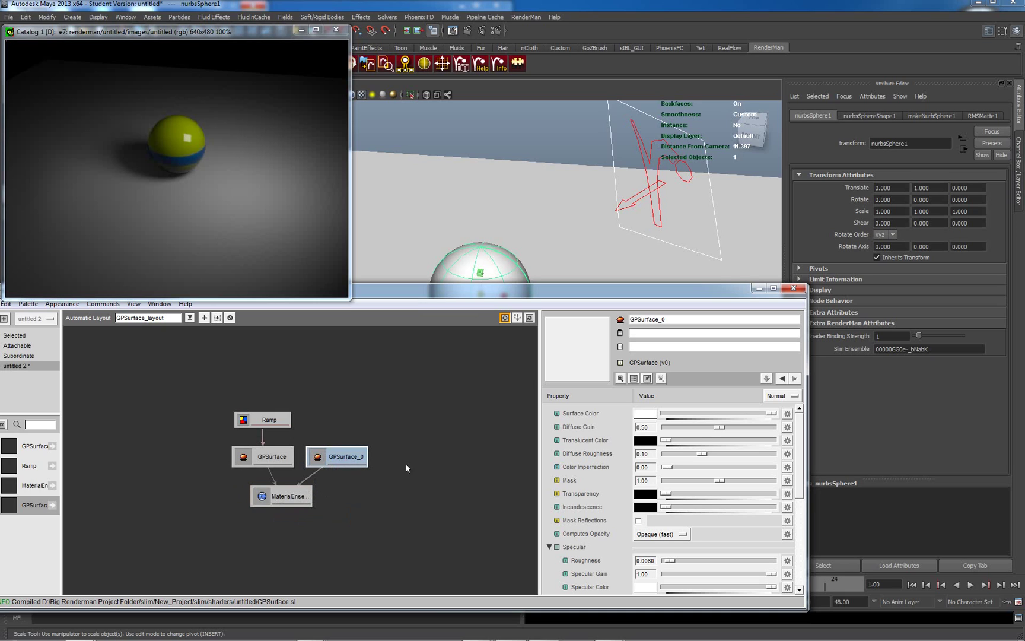
Set GPSurface_0's Surface Color to dark red (0.5, 0, 0).
click(645, 414)
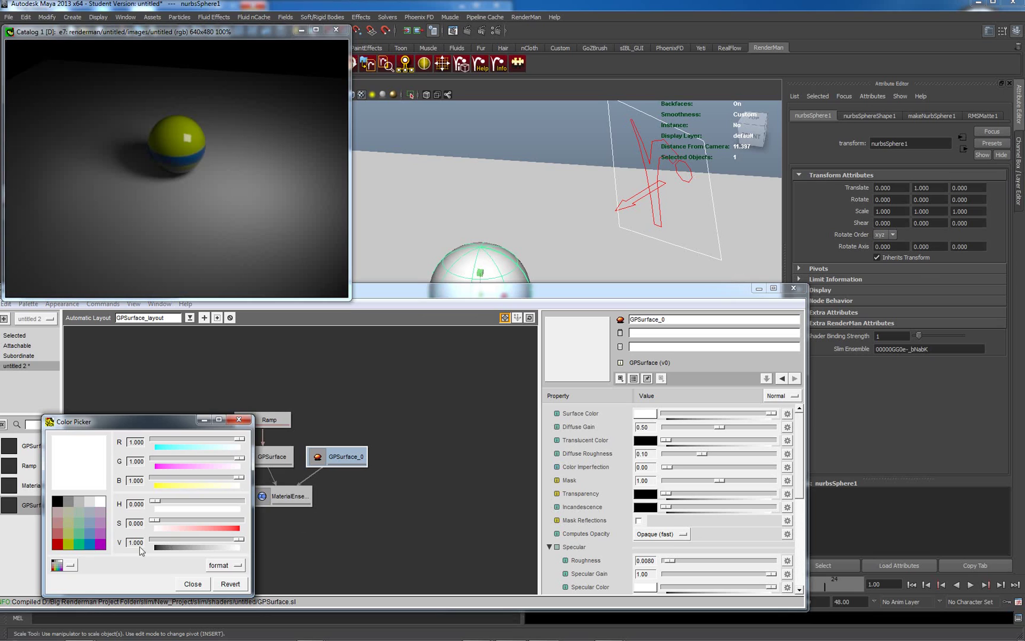
click(60, 546)
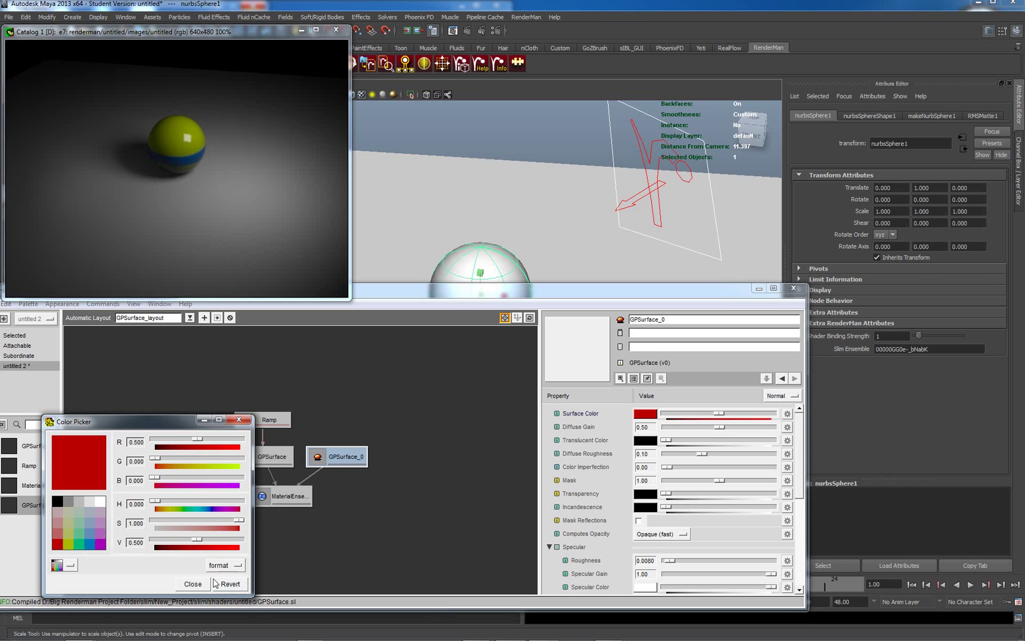
click(193, 584)
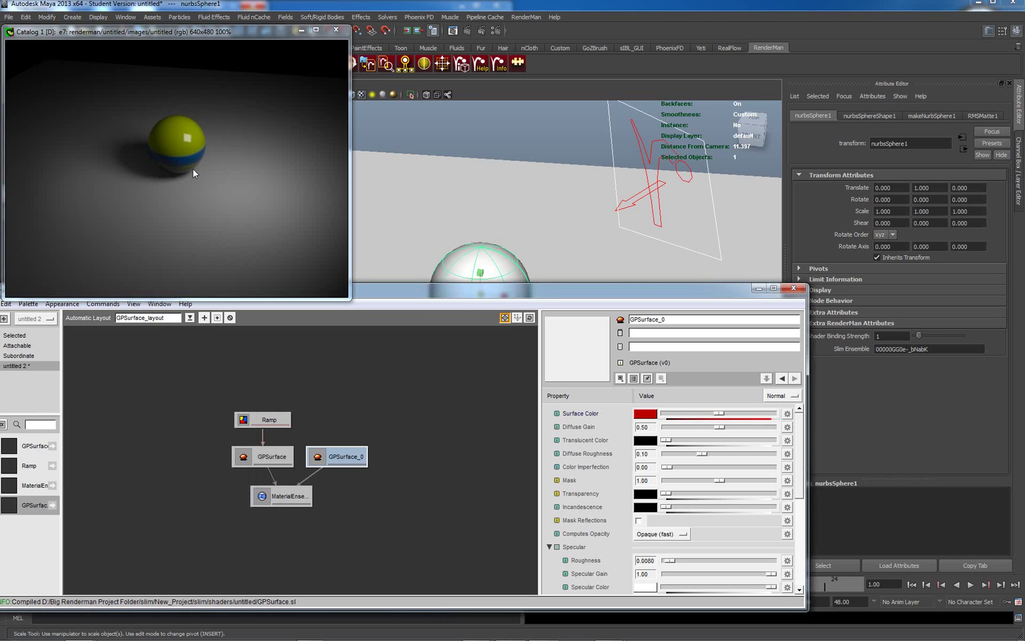
right_click(183, 155)
Re-render the now red ball, then connect a Shapes pattern to GPSurface_0's Mask.
click(214, 169)
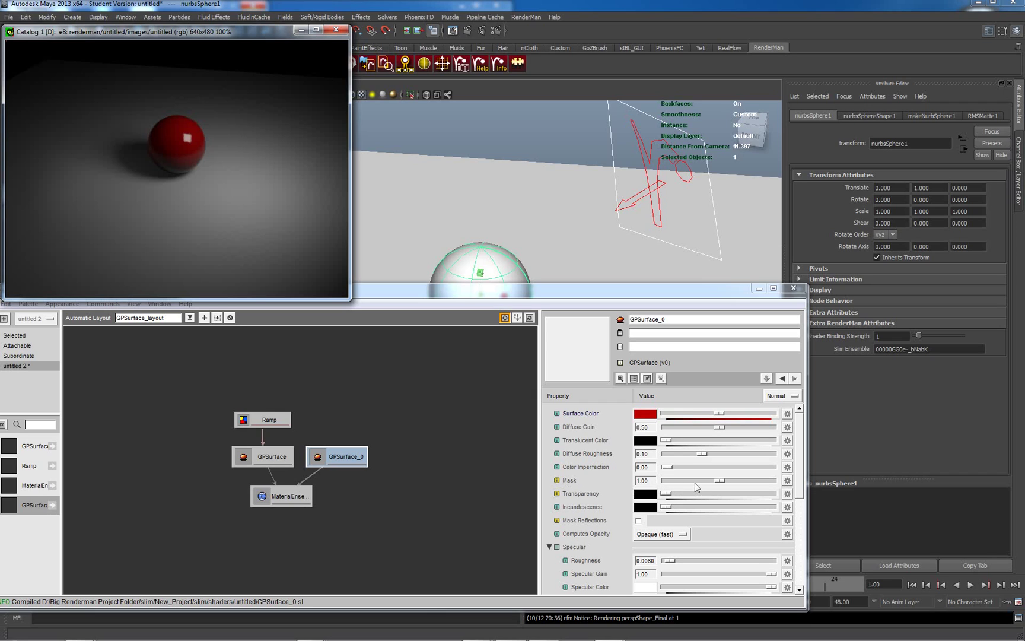
click(787, 481)
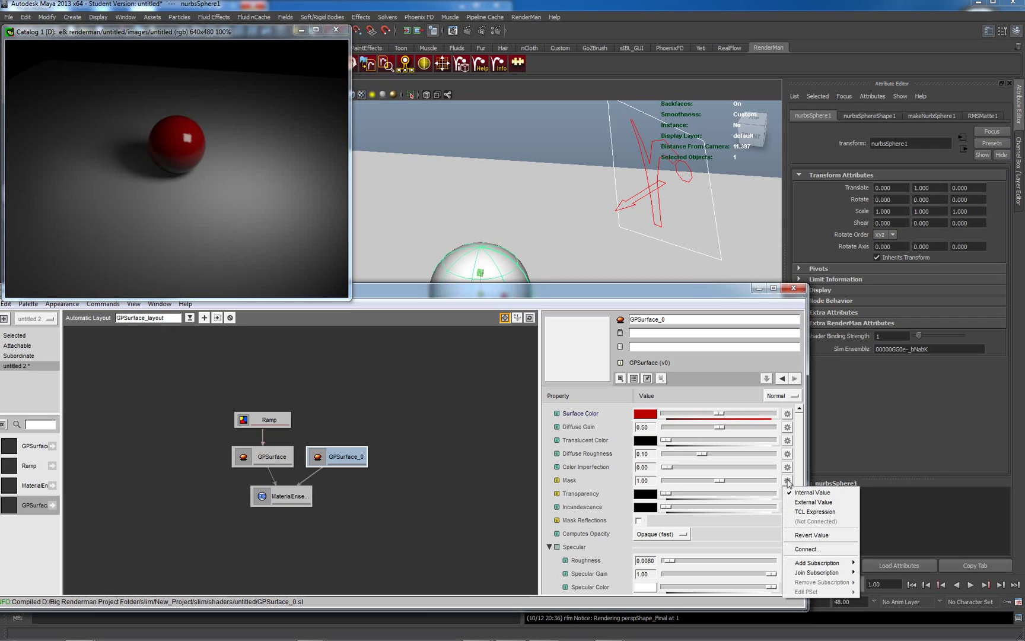
click(805, 547)
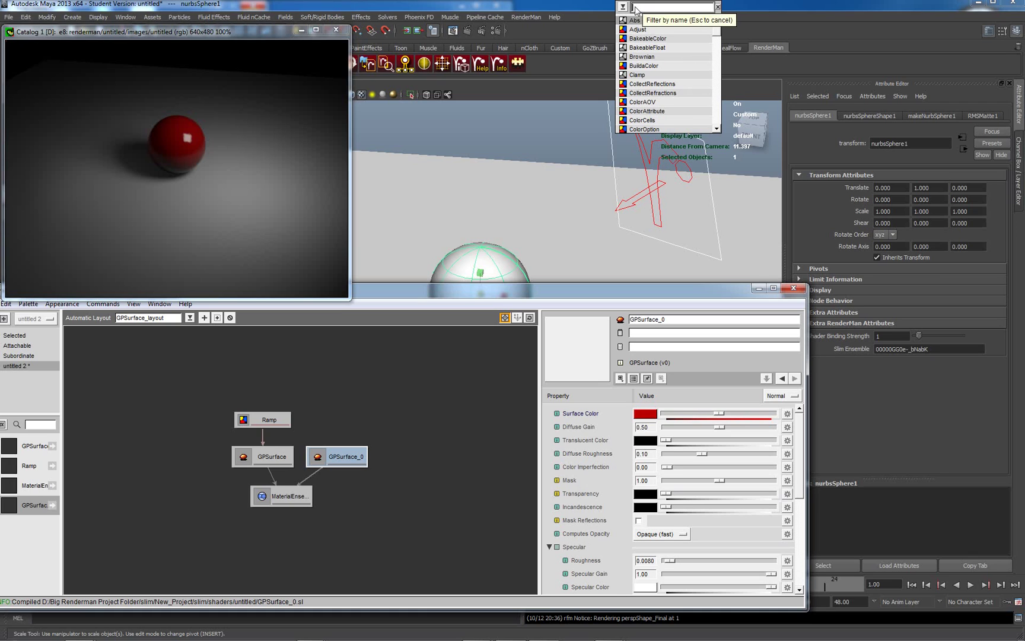
text(sh)
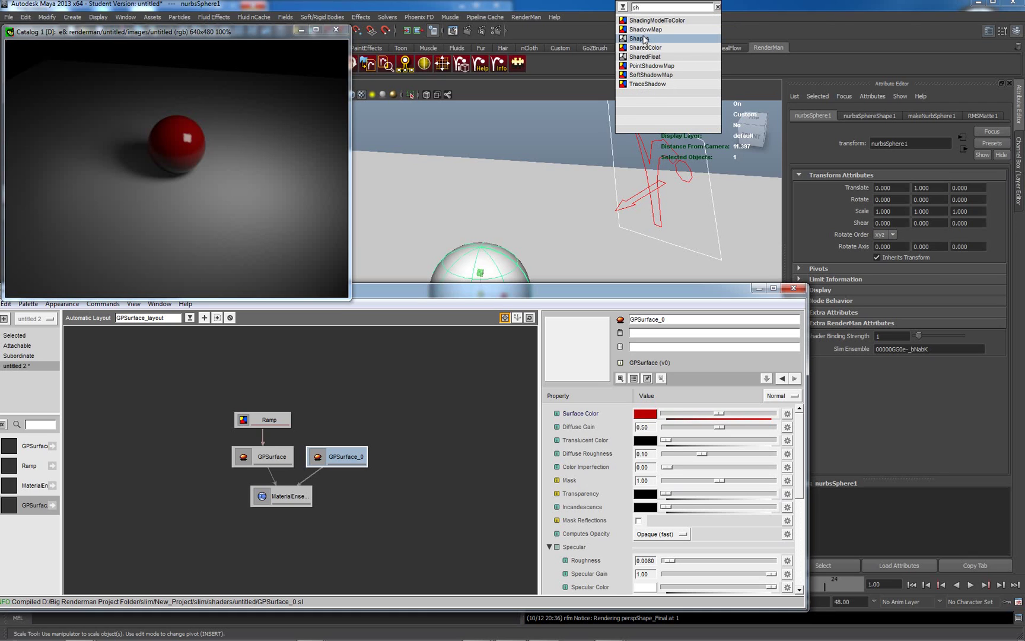
click(644, 40)
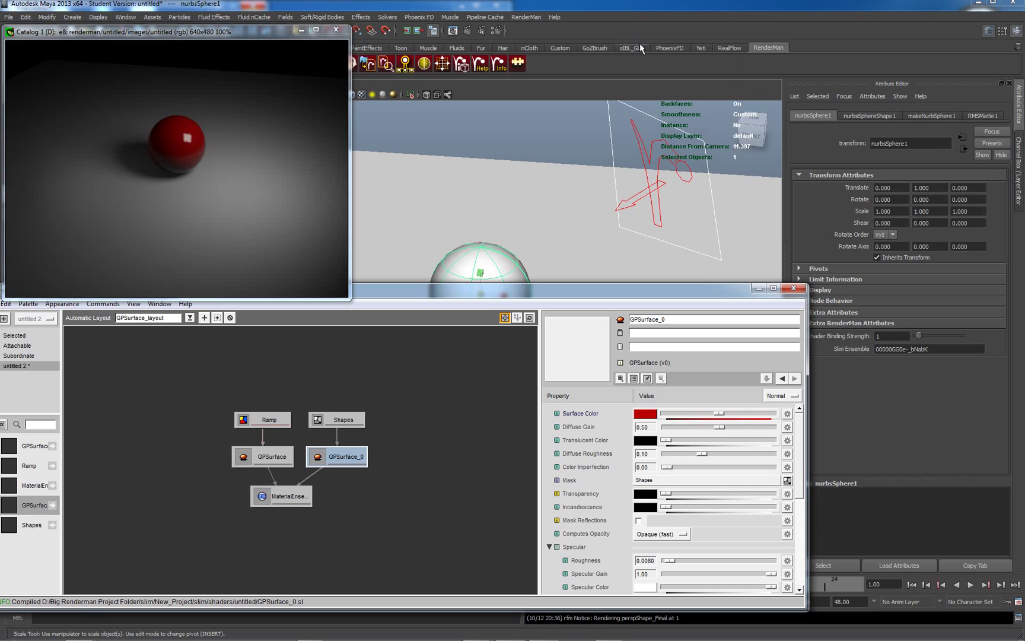
Re-render the ball with the Shapes node's current Checker pattern.
click(336, 421)
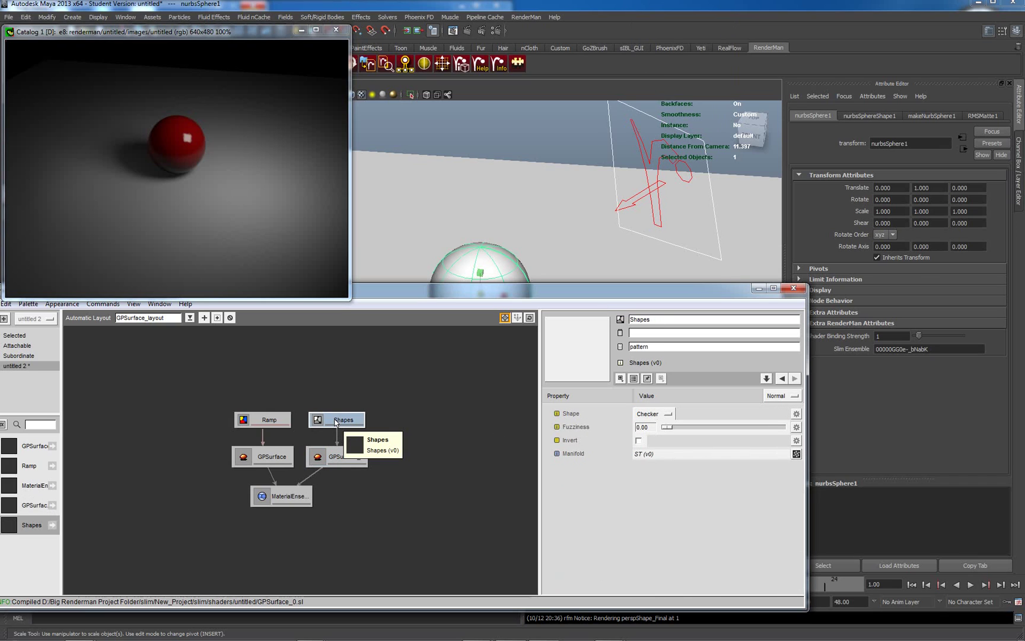
right_click(161, 141)
click(178, 147)
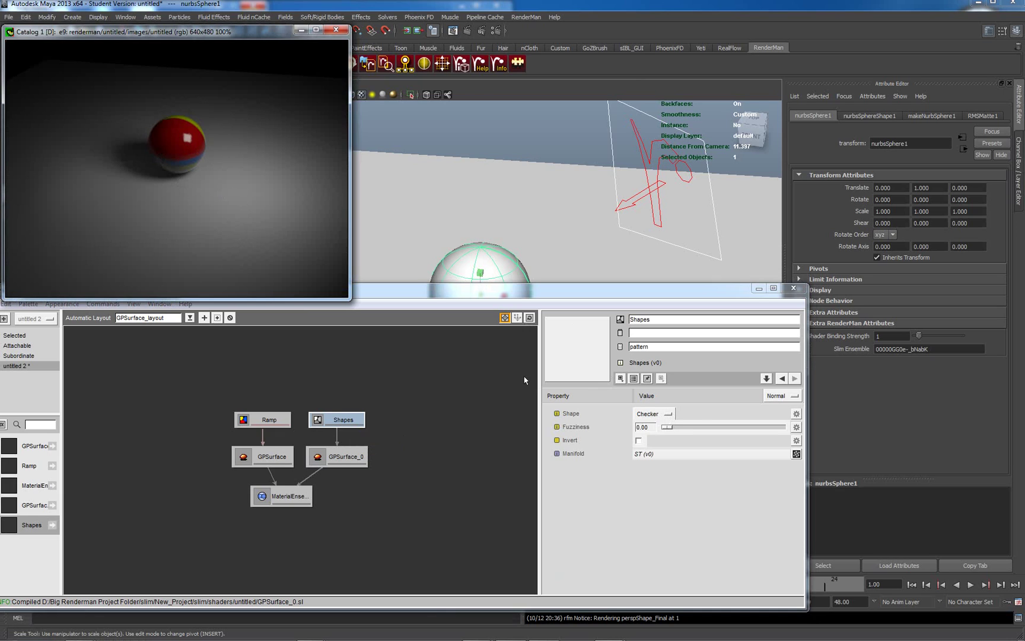
Switch the Shapes pattern from Checker to Star and re-render the ball.
click(669, 414)
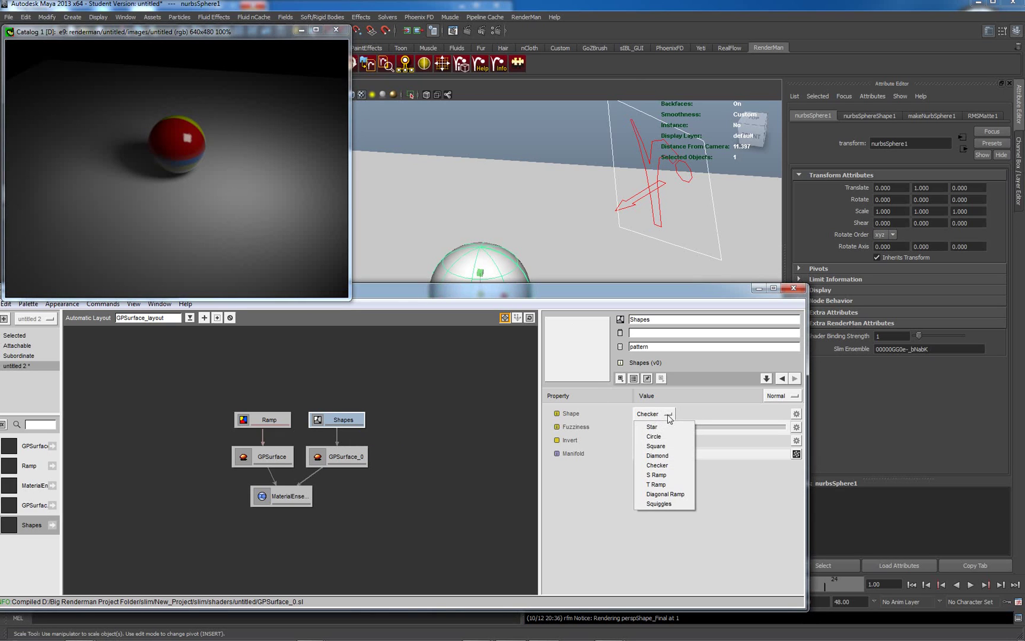
click(653, 428)
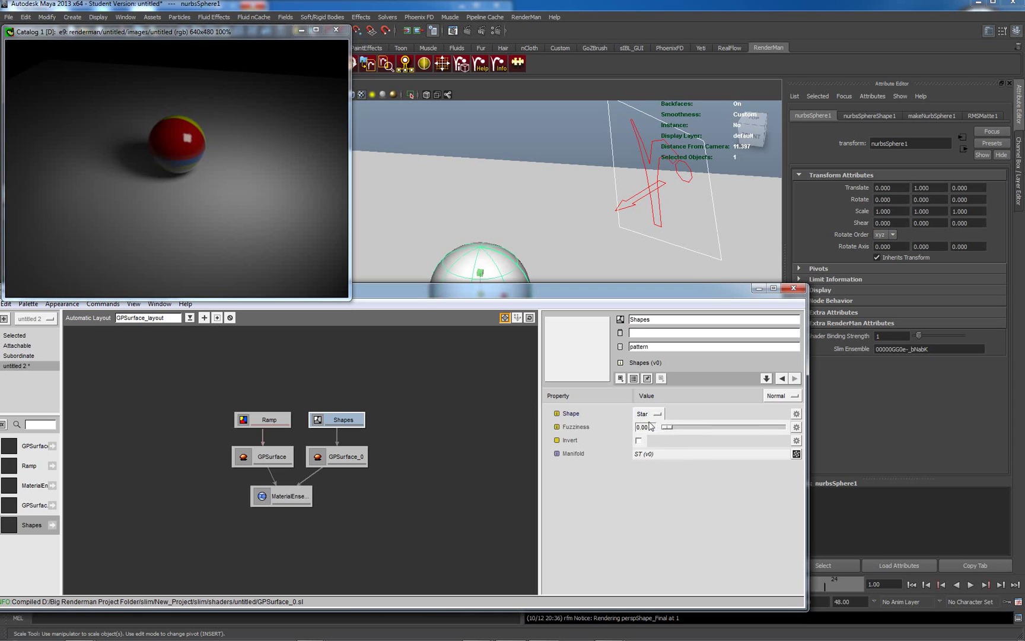
right_click(158, 133)
click(174, 142)
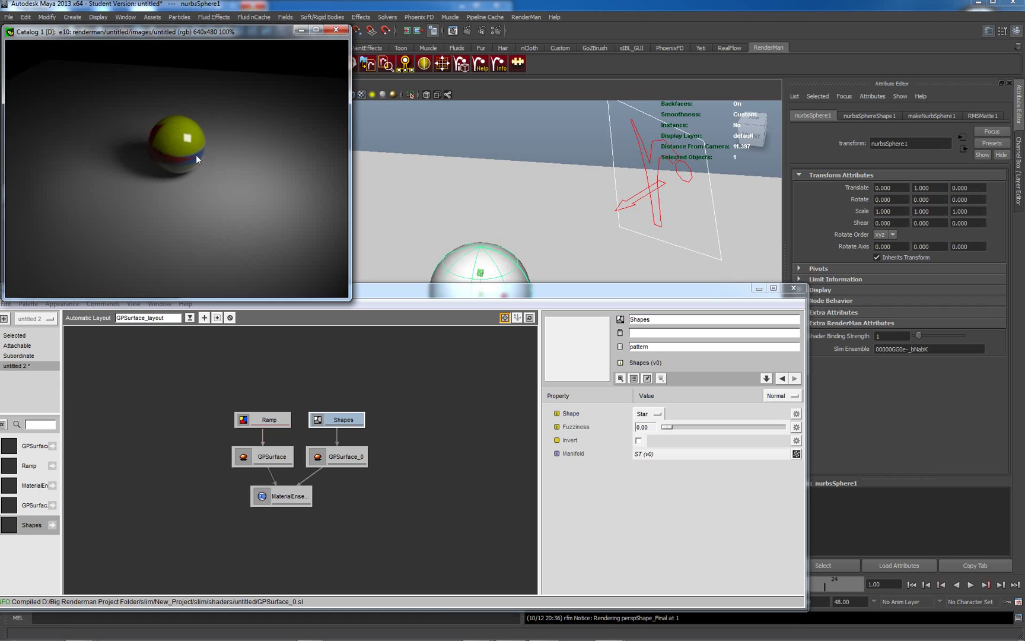
alt+drag(444, 218, 502, 204)
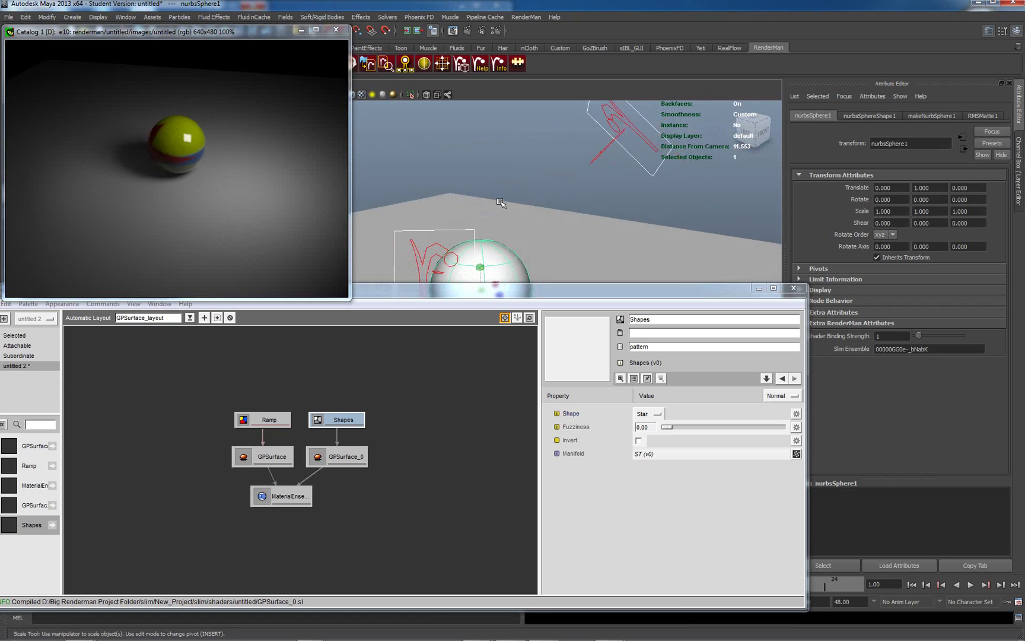
Re-render the ball, then connect a new Projection node to the Shapes Manifold.
right_click(163, 150)
click(191, 152)
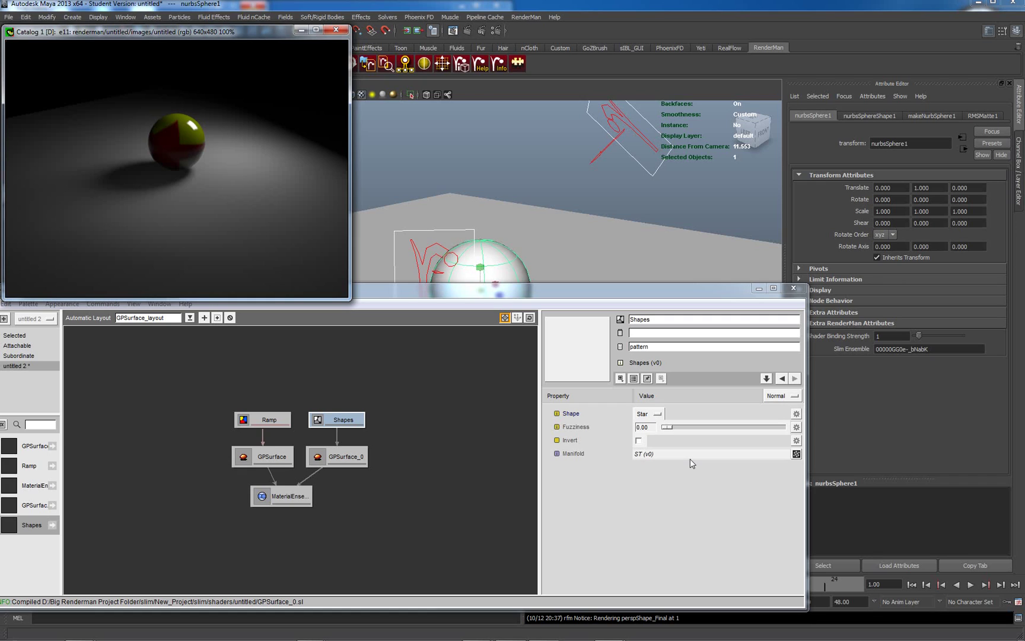
click(796, 454)
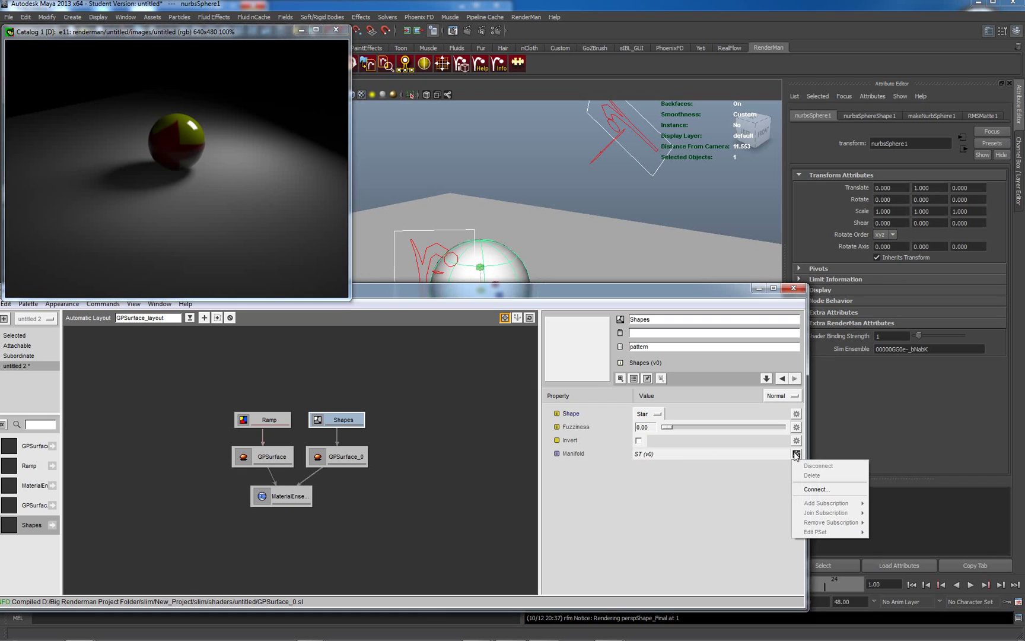
click(814, 490)
scroll(723, 65, down, 2)
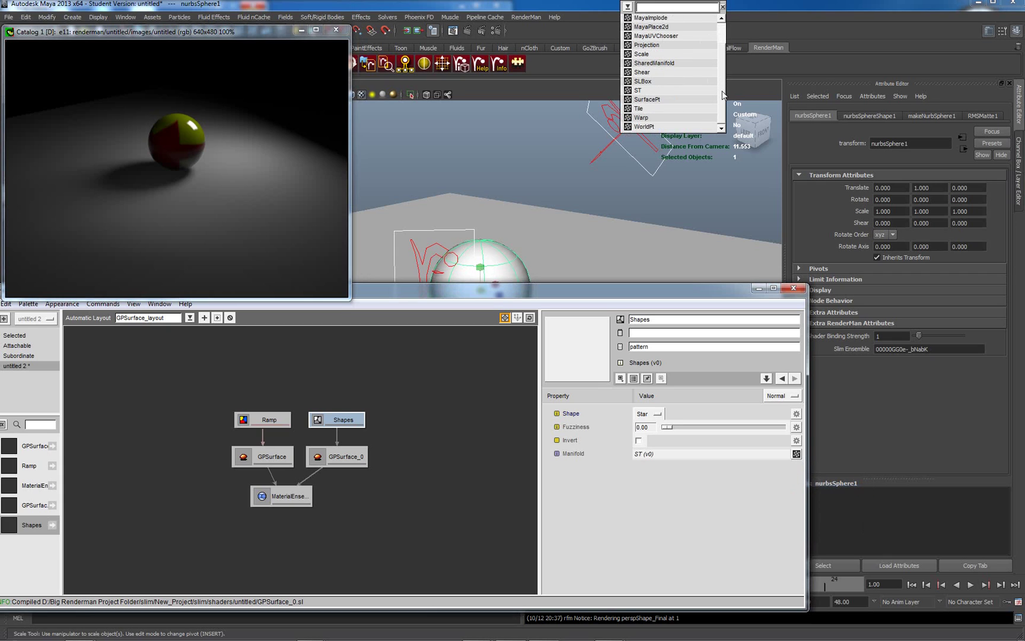
scroll(724, 59, up, 2)
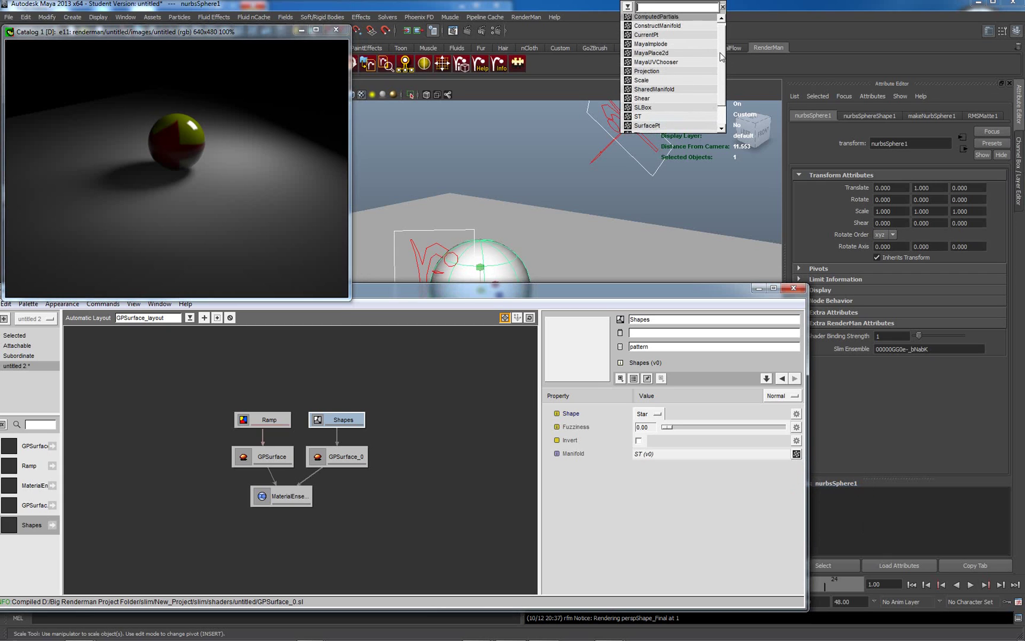
scroll(723, 56, up, 1)
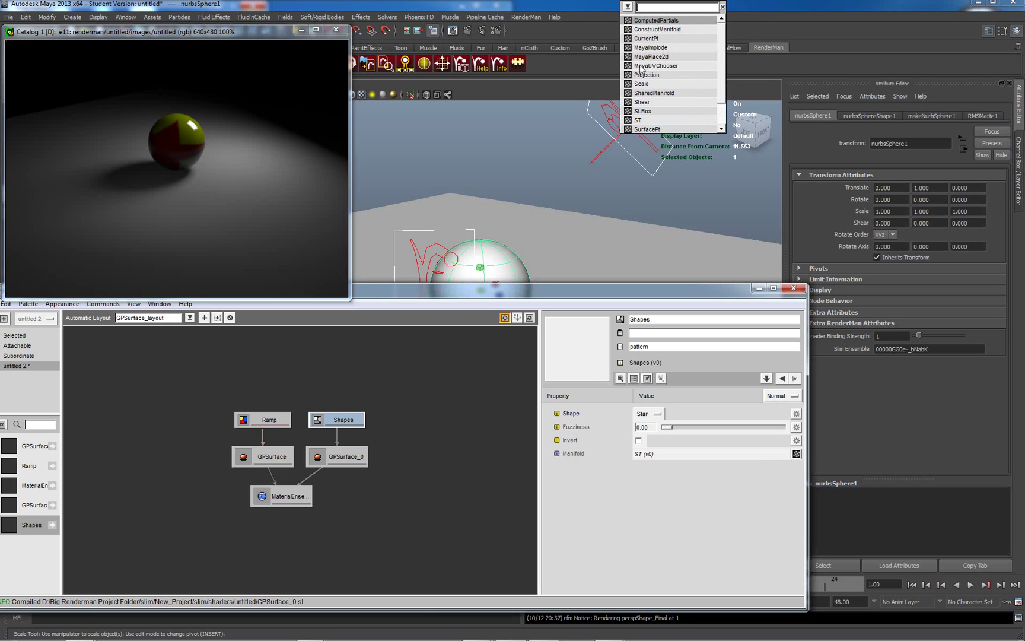
mouse_move(660, 69)
drag(724, 67, 725, 79)
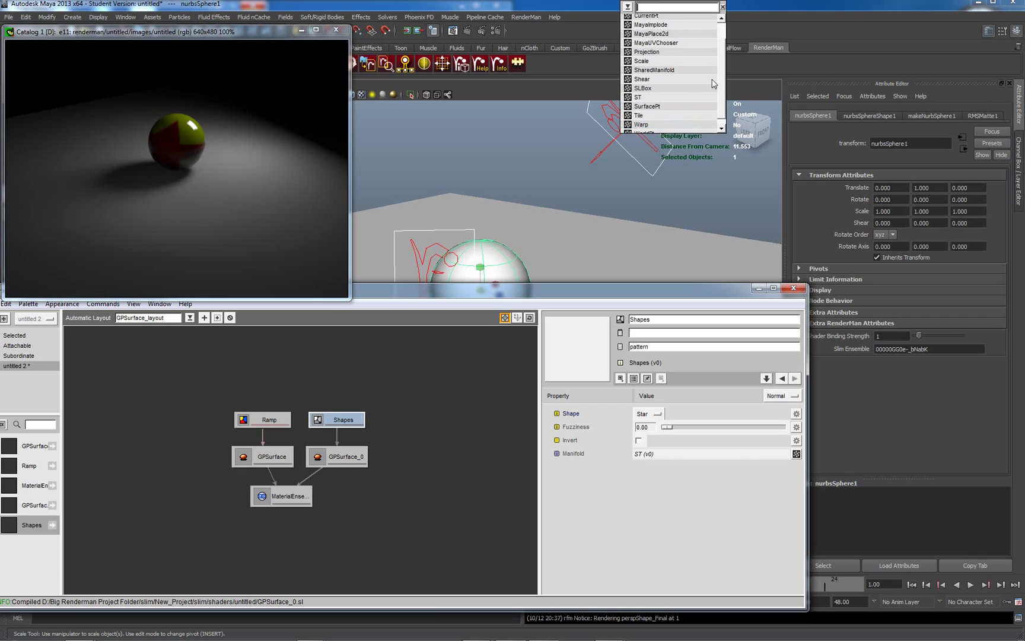
click(646, 52)
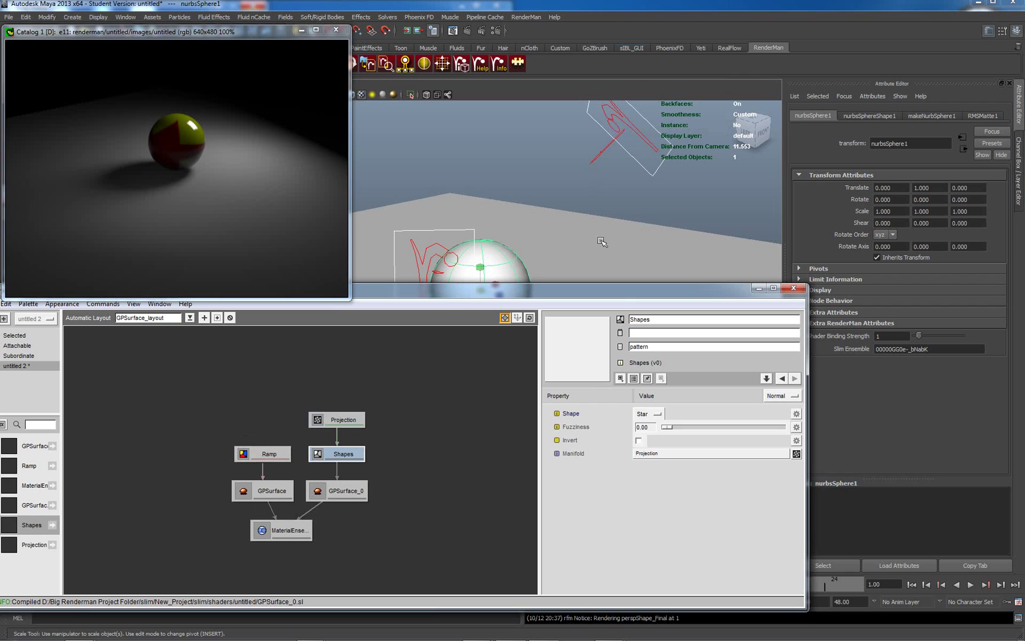
Re-render with the PlanarZ projection, showing a red star on the yellow ball.
click(344, 420)
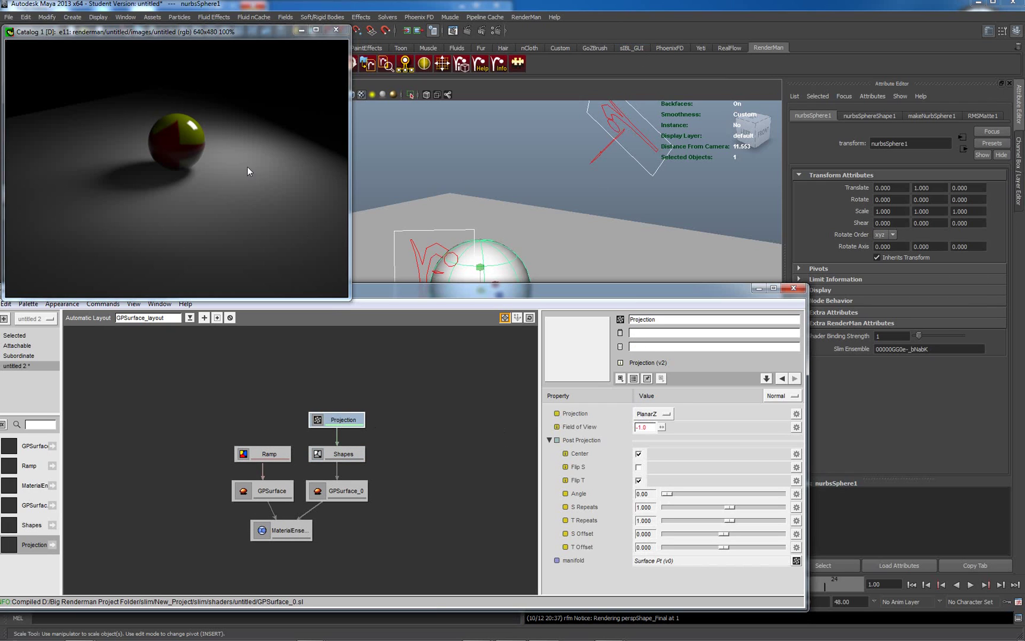
right_click(214, 152)
click(230, 162)
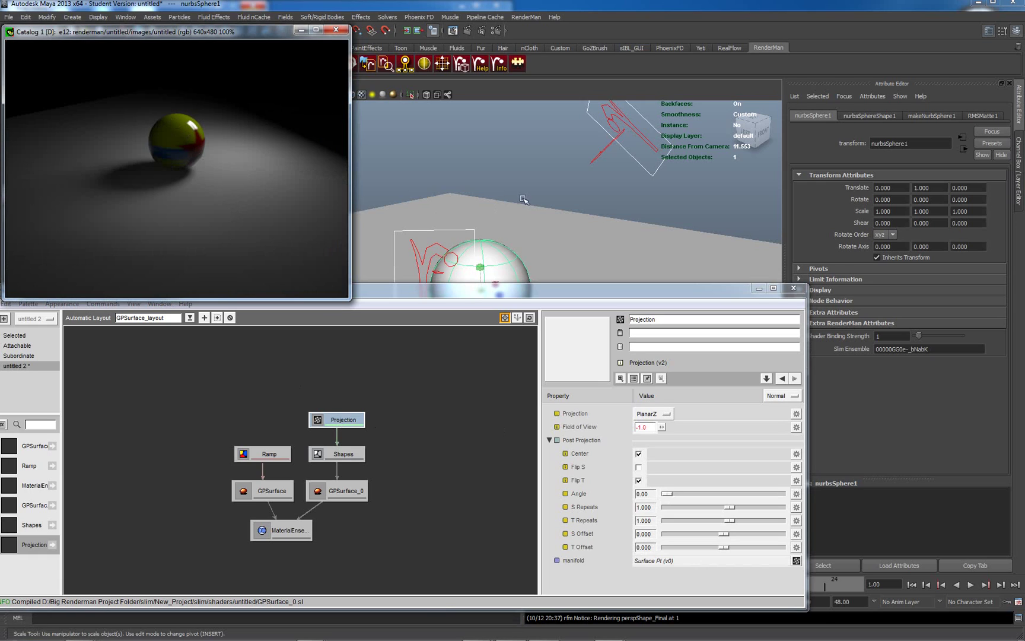
click(552, 231)
alt+drag(578, 233, 528, 222)
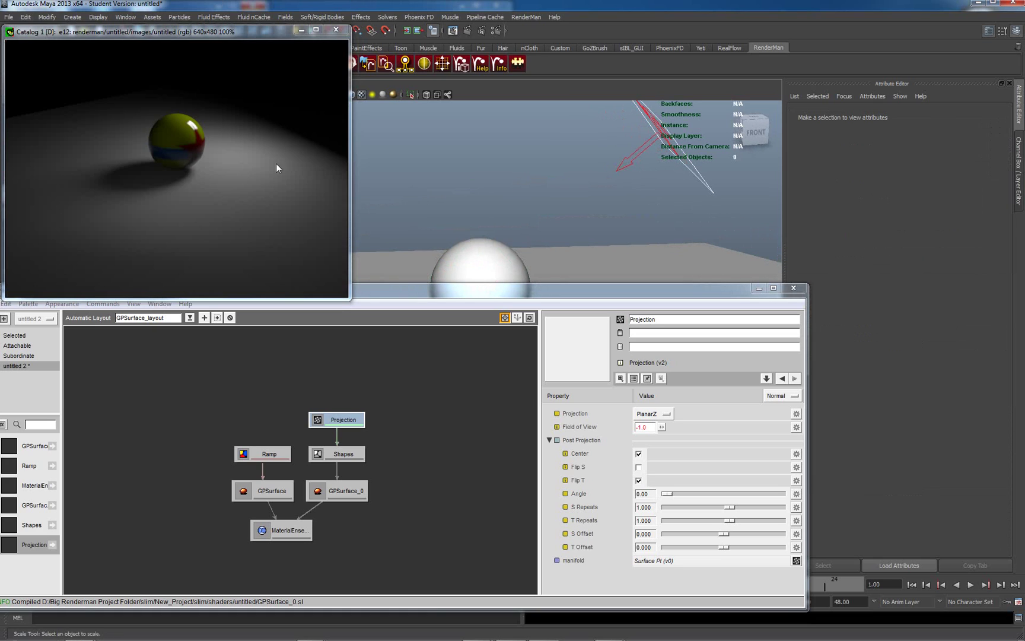
right_click(216, 140)
click(233, 144)
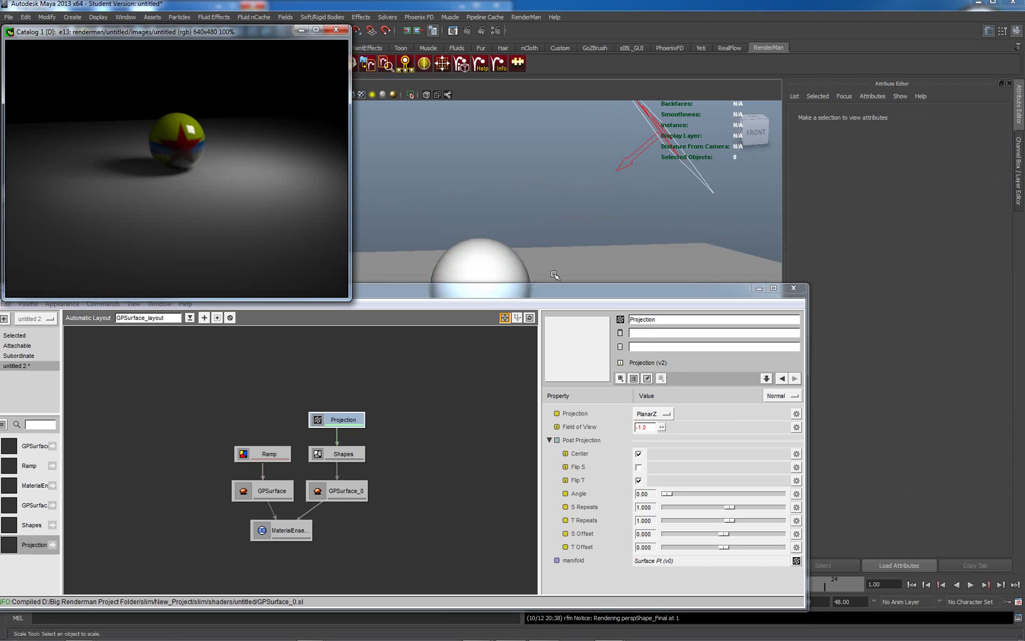
Switch the Projection to PlanarY and re-render, with red now capping the ball's top.
click(666, 418)
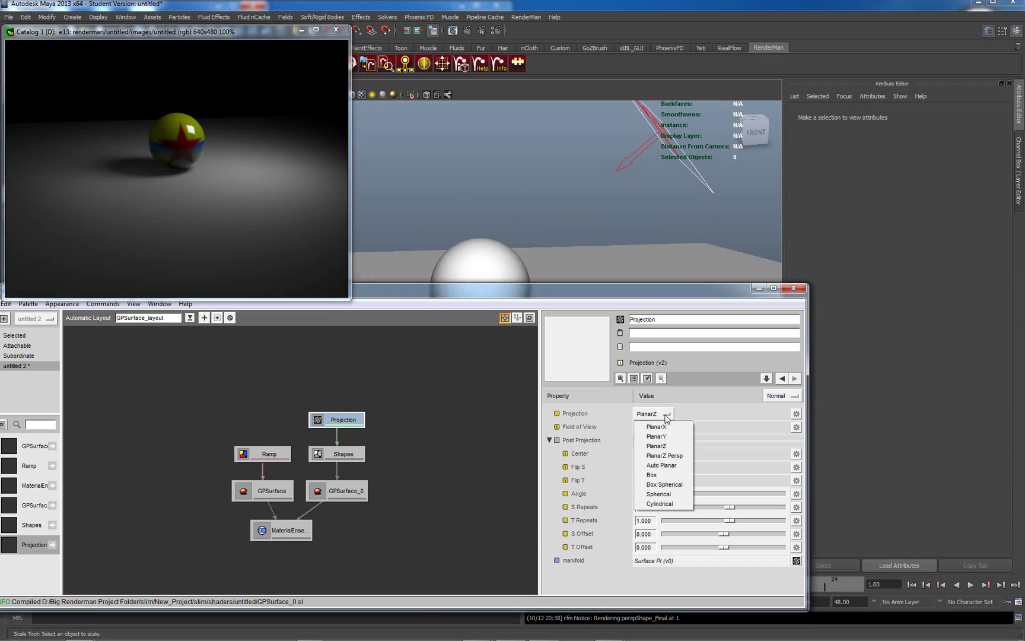
click(660, 439)
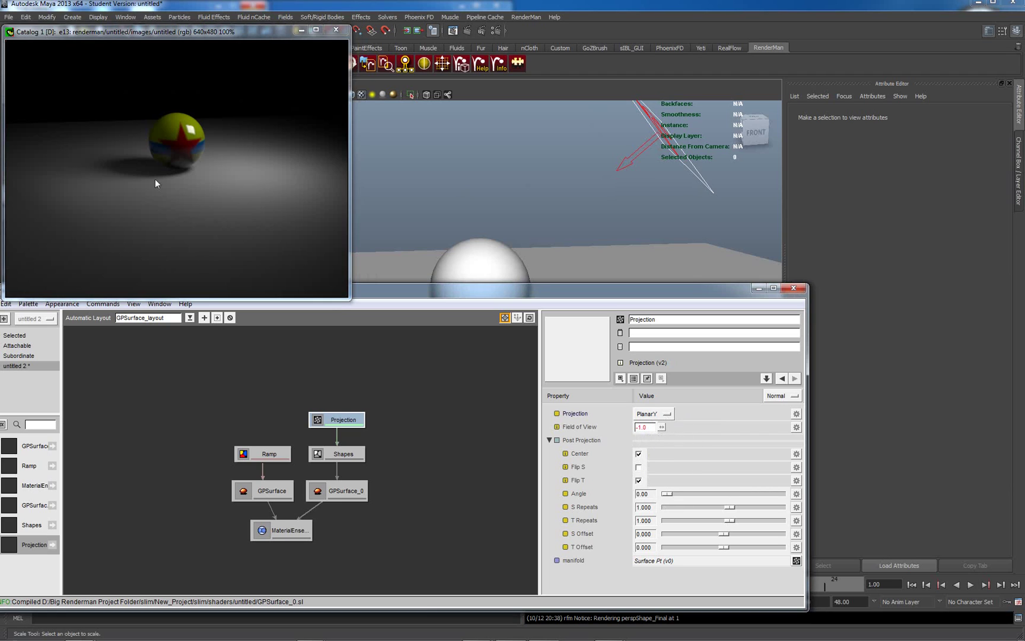
right_click(177, 163)
click(193, 171)
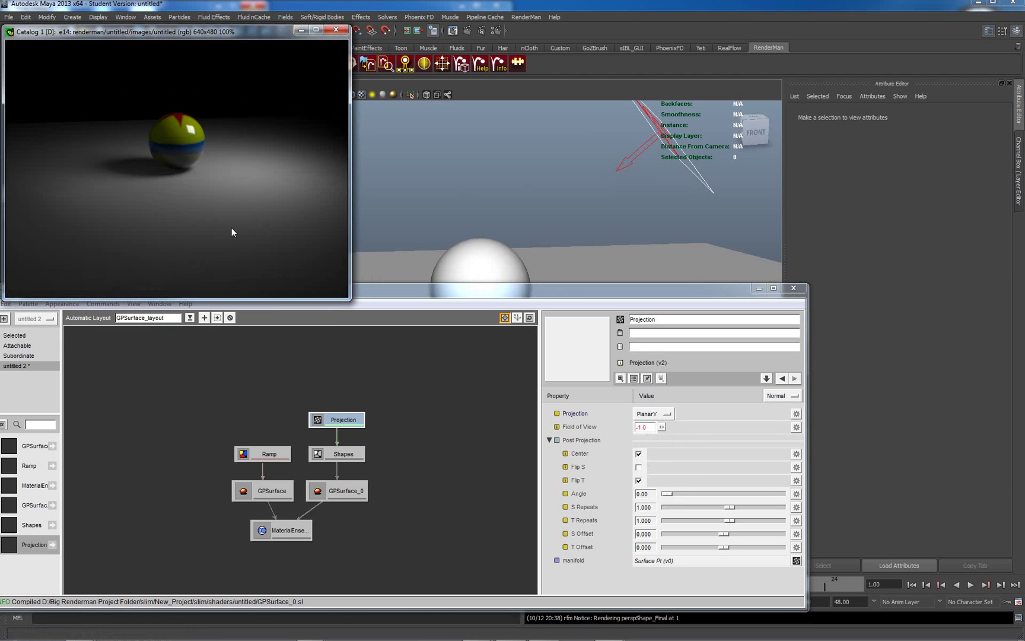
mouse_move(477, 212)
alt+mouse_down()
mouse_move(513, 247)
mouse_move(473, 230)
alt+mouse_up()
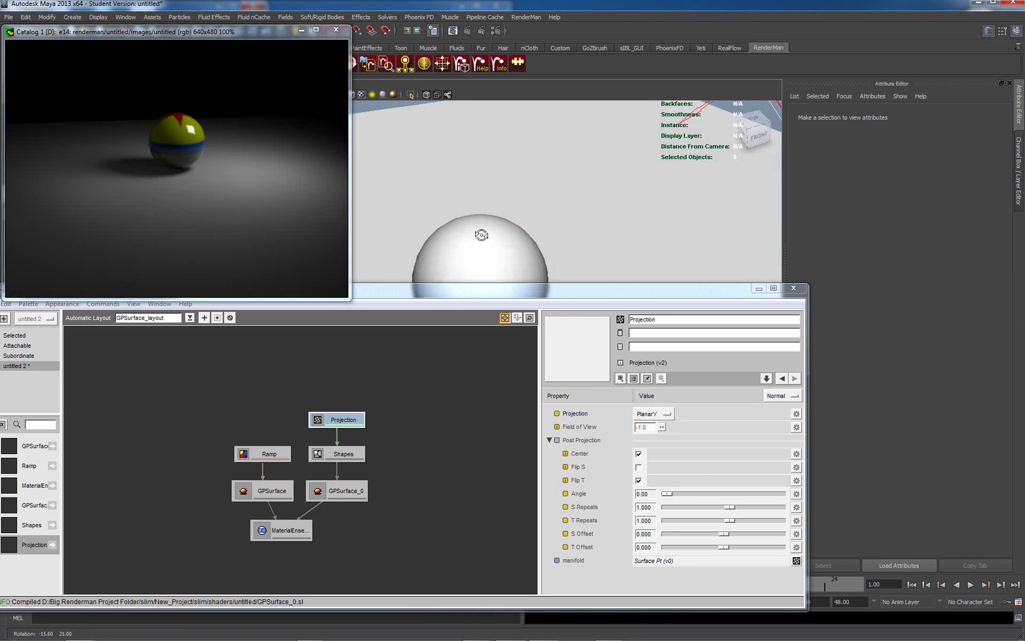
alt+middle_drag(483, 200, 489, 176)
drag(525, 294, 618, 289)
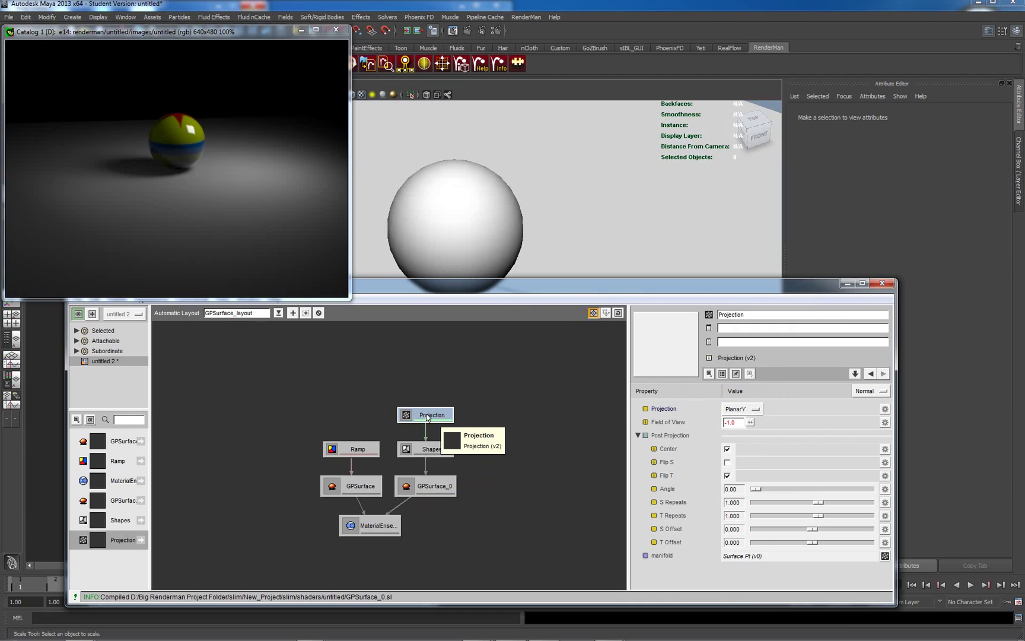
Select nurbsSphere1, rotate it, and re-render to check where the star lands.
click(460, 232)
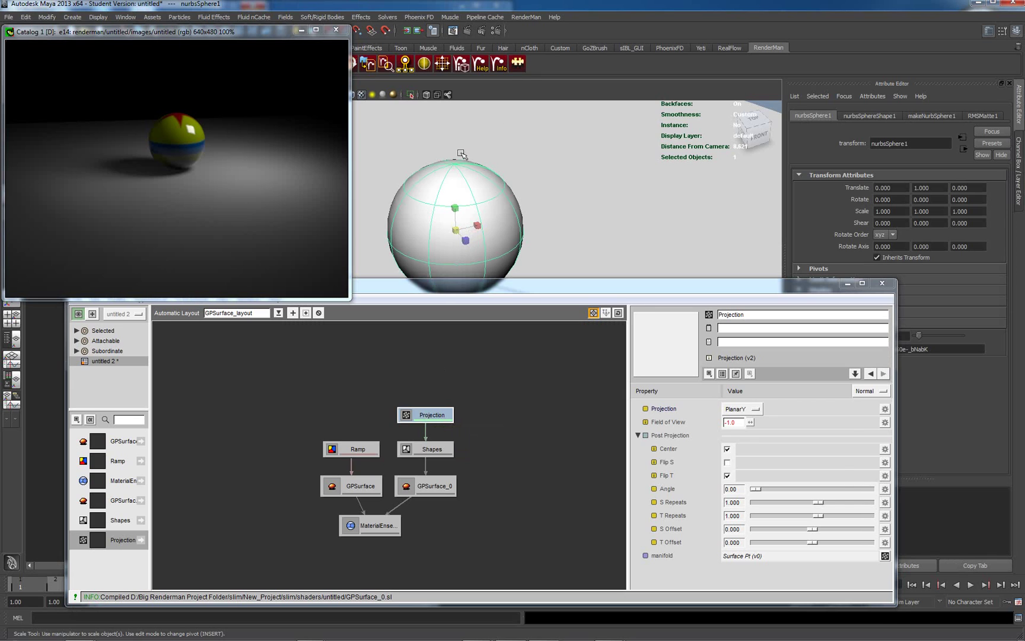
click(287, 44)
drag(286, 41, 300, 314)
click(11, 175)
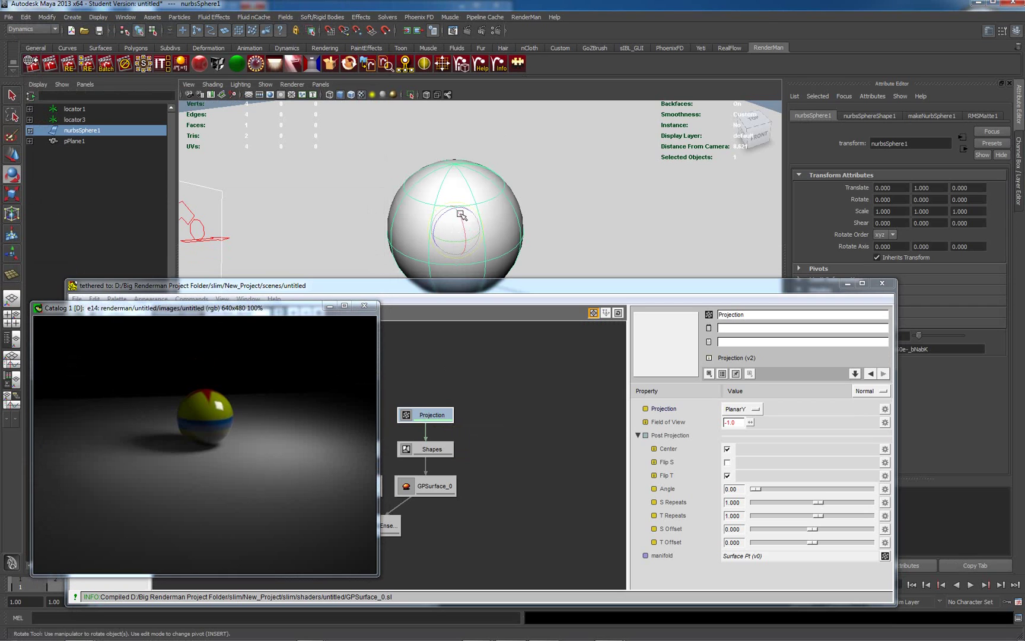
drag(463, 222, 473, 248)
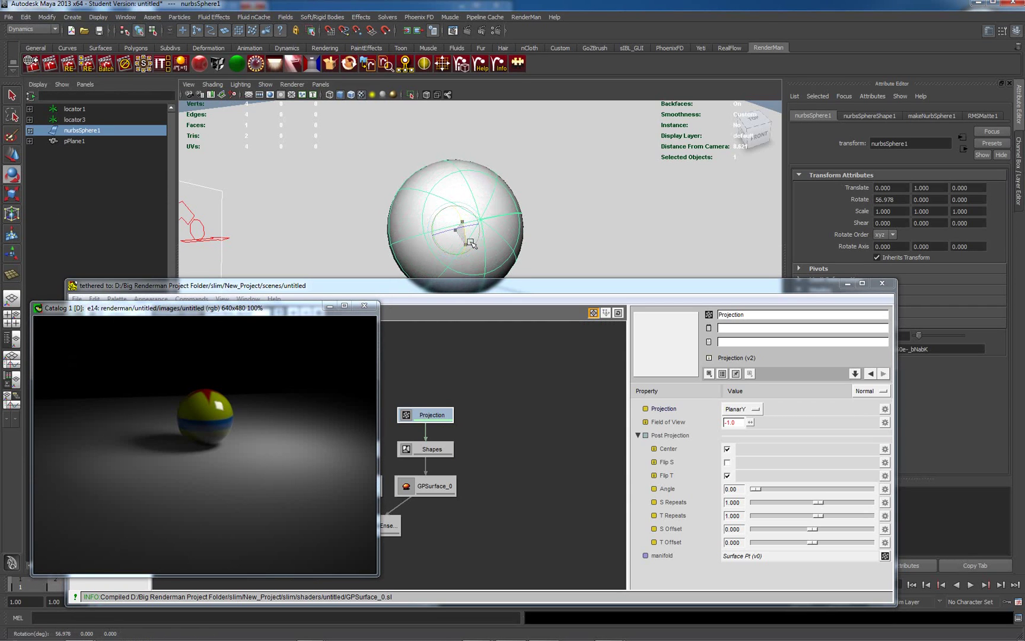
right_click(225, 420)
click(255, 427)
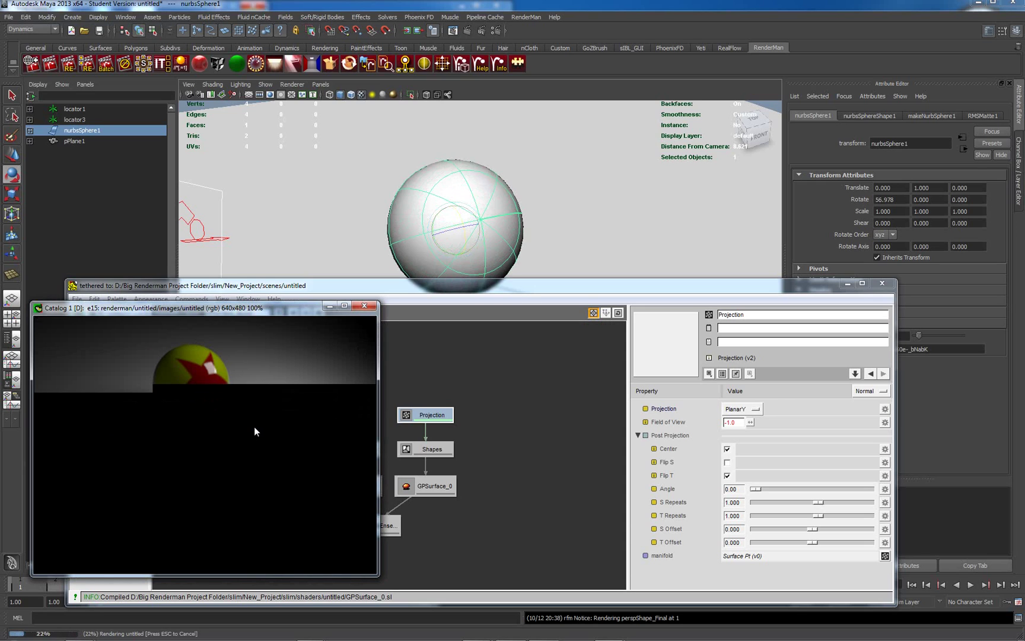
Rotate the sphere to 53.955, 16.950, -9.595 so the star faces camera, then select GPSurface_0.
drag(453, 234, 462, 233)
right_click(178, 422)
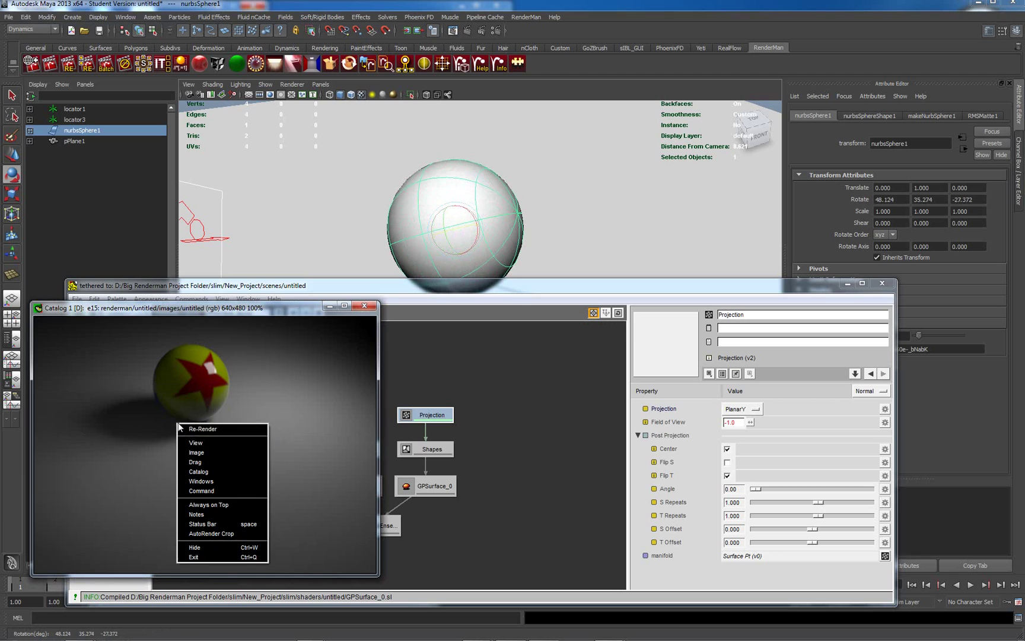
click(200, 430)
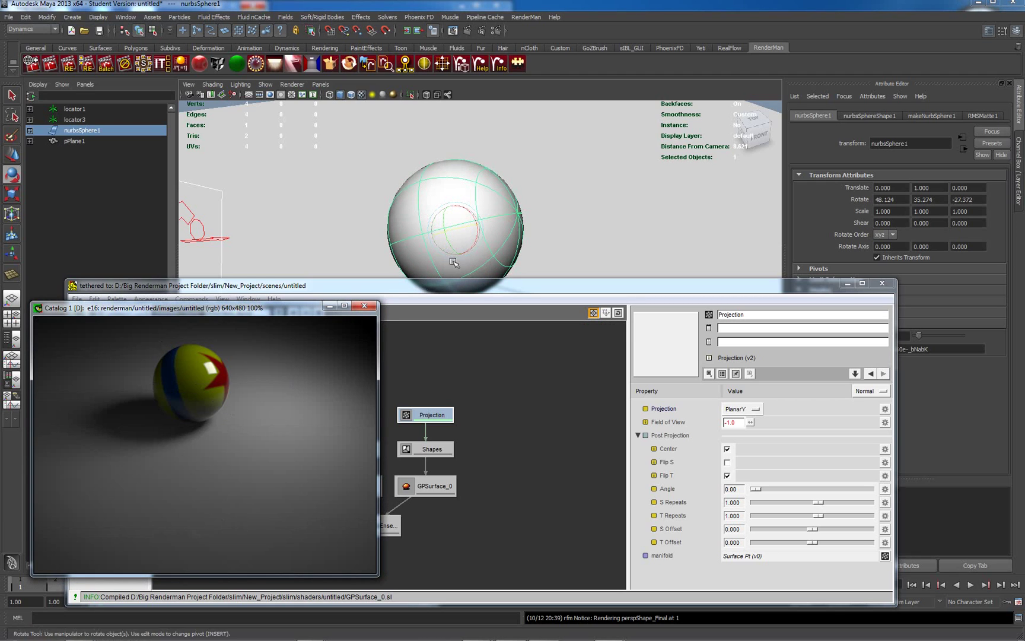
drag(458, 226, 448, 229)
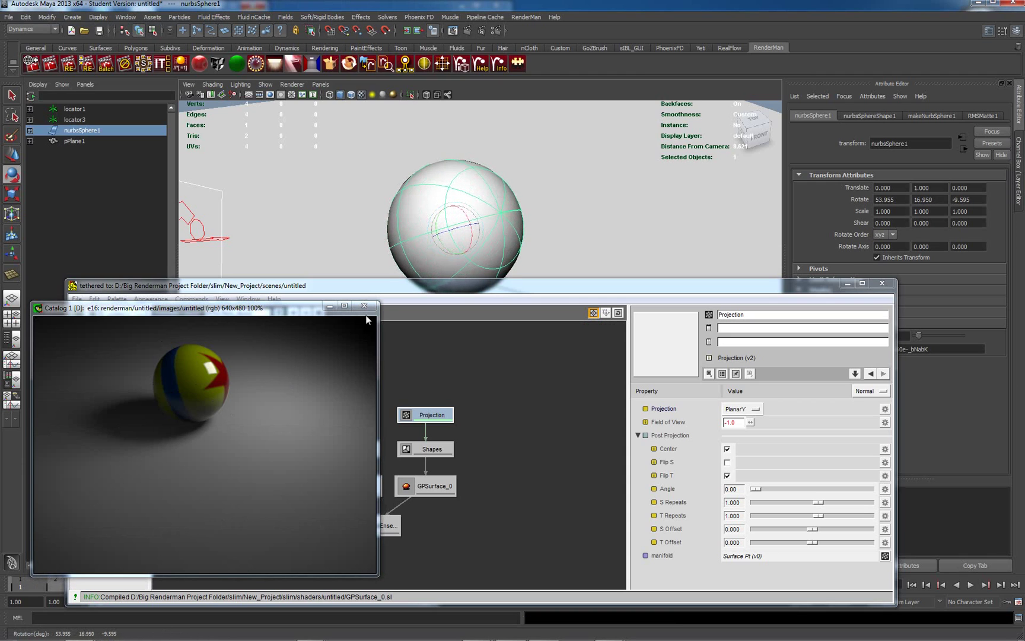
right_click(181, 403)
click(204, 407)
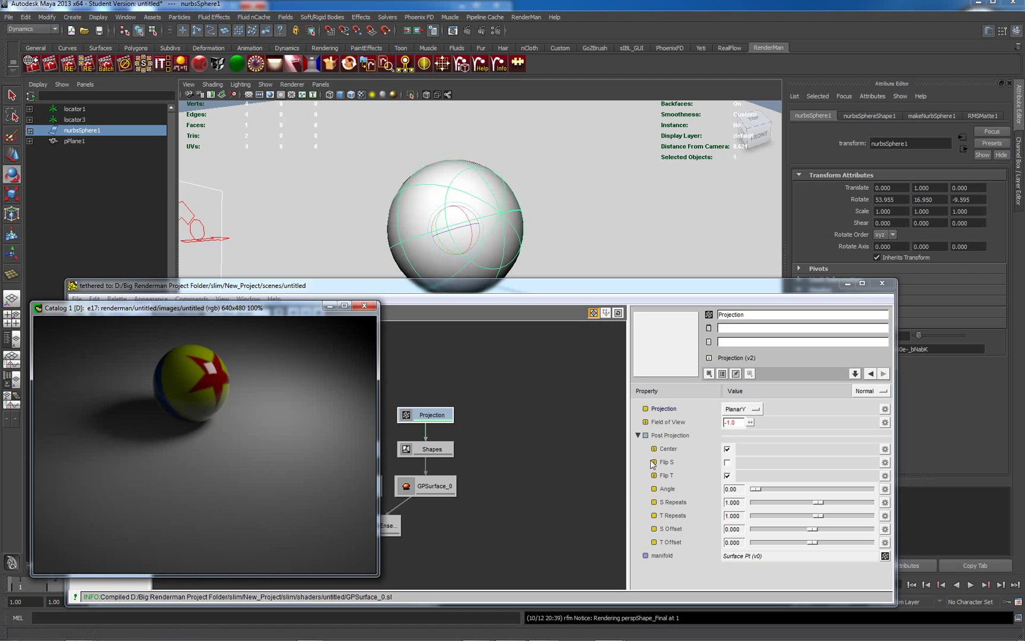
click(428, 487)
drag(268, 306, 234, 97)
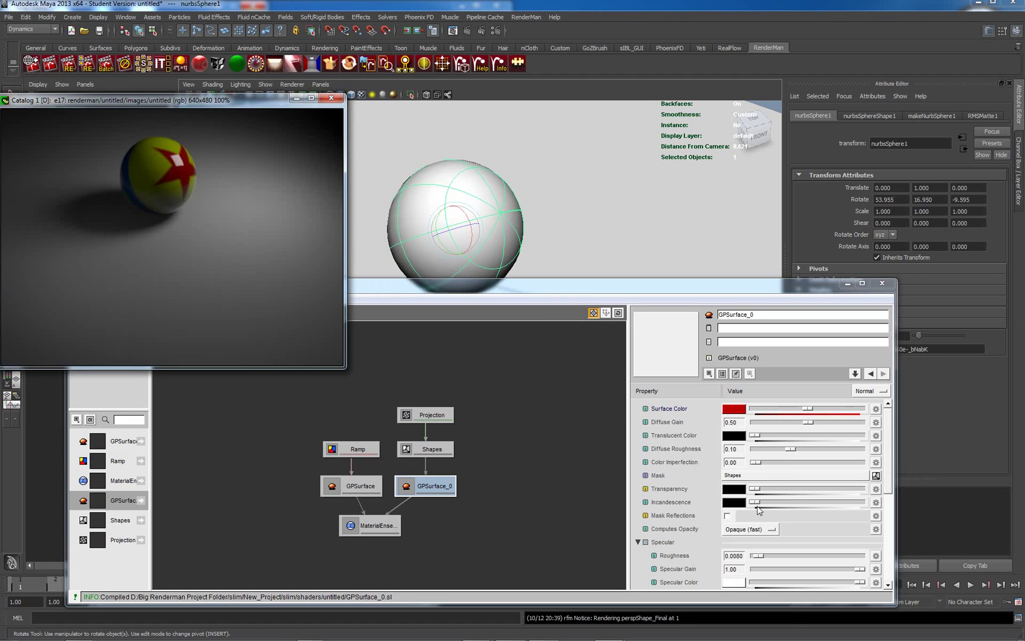
Set GPSurface's Specular Roughness to 0.0500.
click(362, 487)
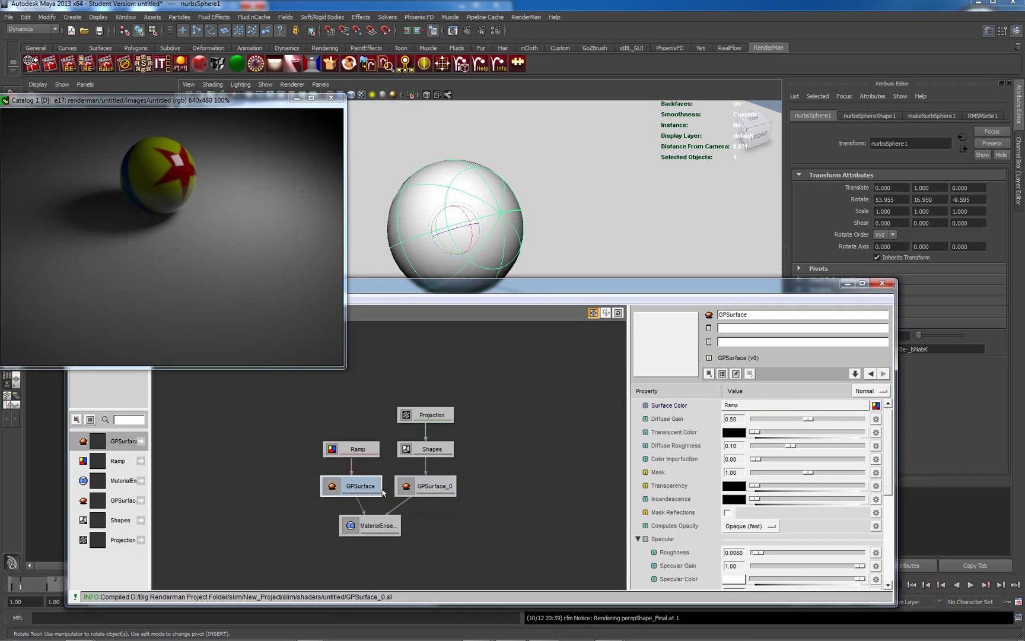
scroll(883, 476, down, 1)
scroll(897, 471, up, 1)
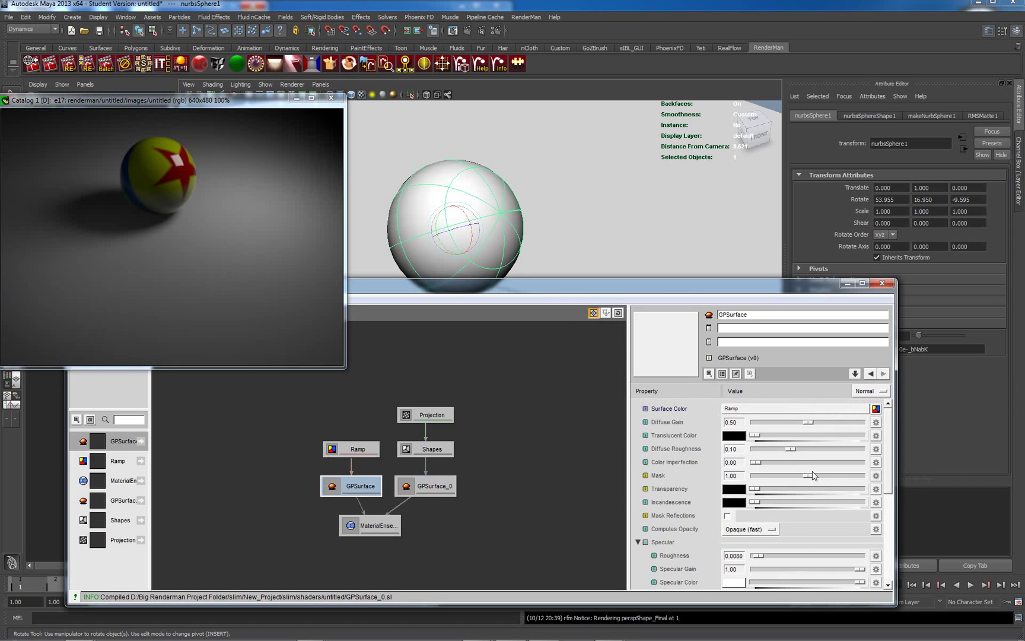
drag(758, 556, 766, 556)
click(736, 556)
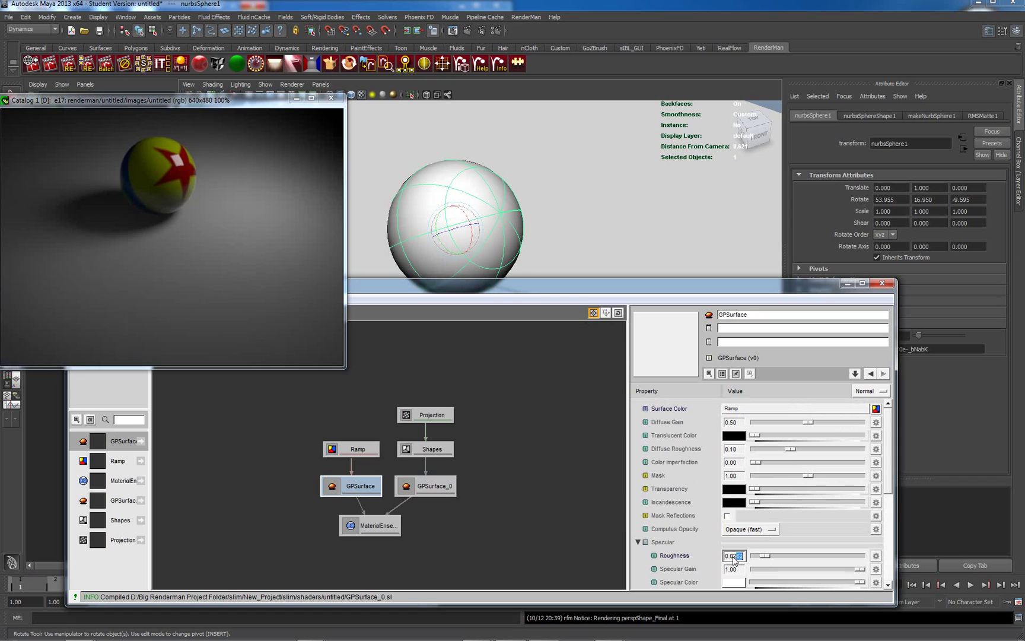
drag(738, 558, 745, 556)
text(5)
key(Return)
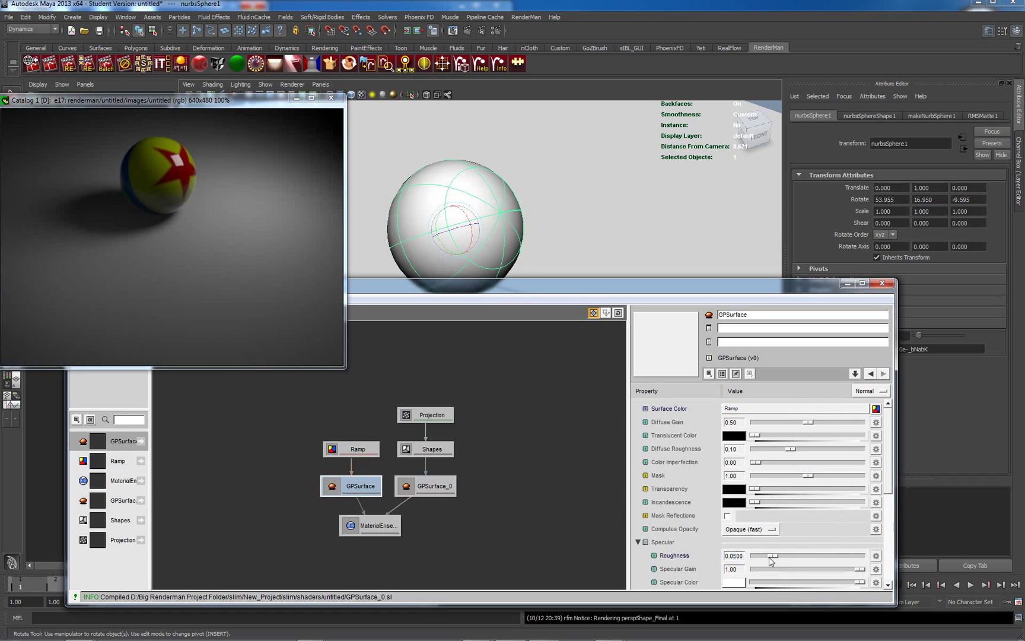
Set GPSurface_0's Specular Roughness to 0.0500 and re-render the ball.
click(415, 488)
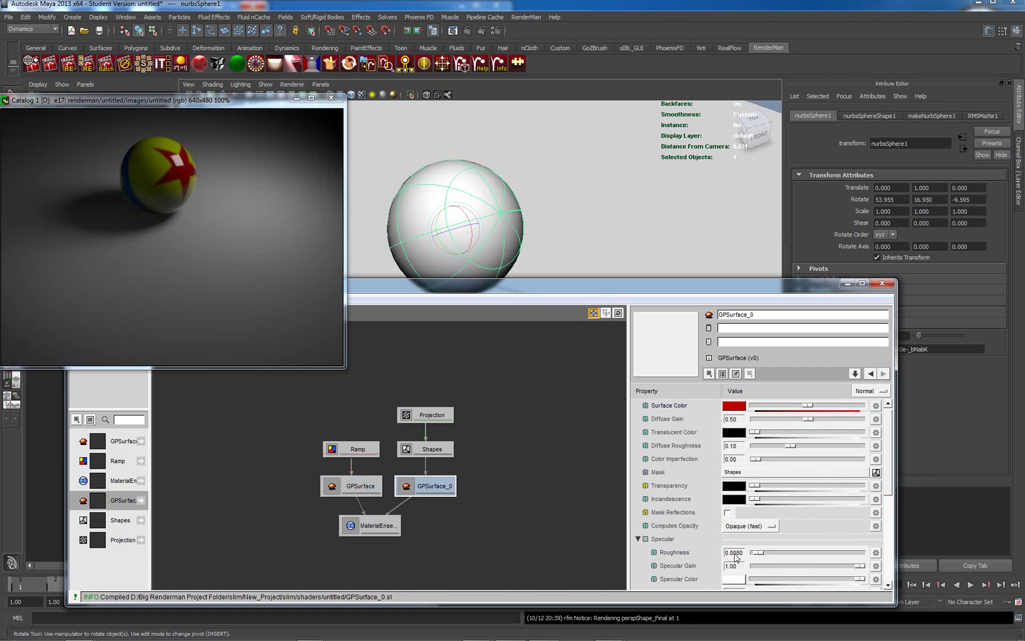
drag(734, 554, 748, 556)
text(5)
key(Return)
right_click(157, 211)
click(171, 224)
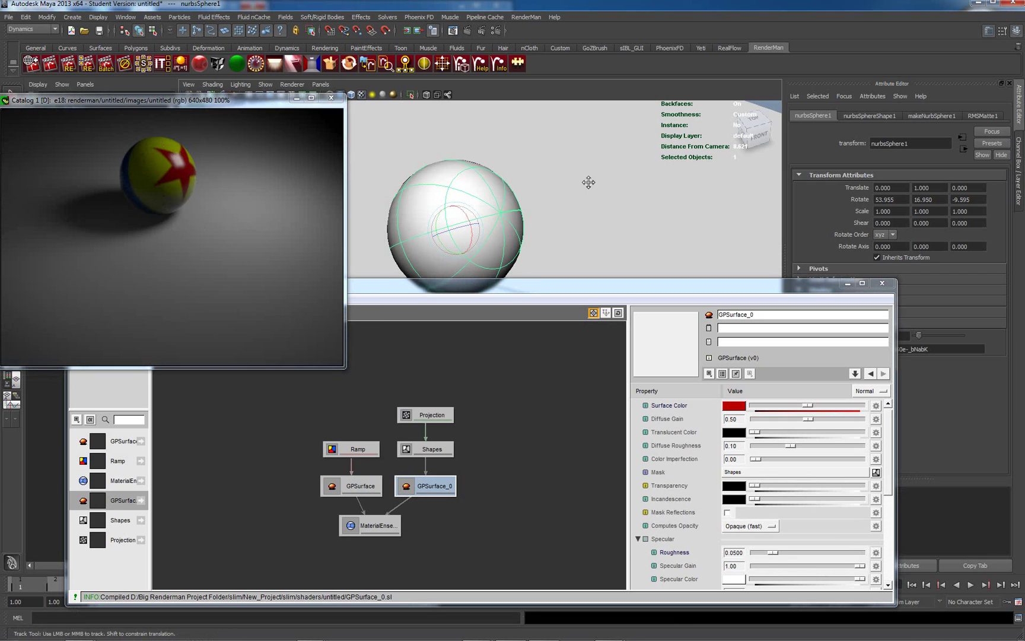
Bring the perspective camera closer to the ball, re-render, and expand locator1 in the Outliner.
alt+middle_drag(586, 178, 644, 242)
drag(702, 292, 1024, 279)
alt+drag(682, 323, 614, 361)
alt+right_drag(615, 362, 691, 395)
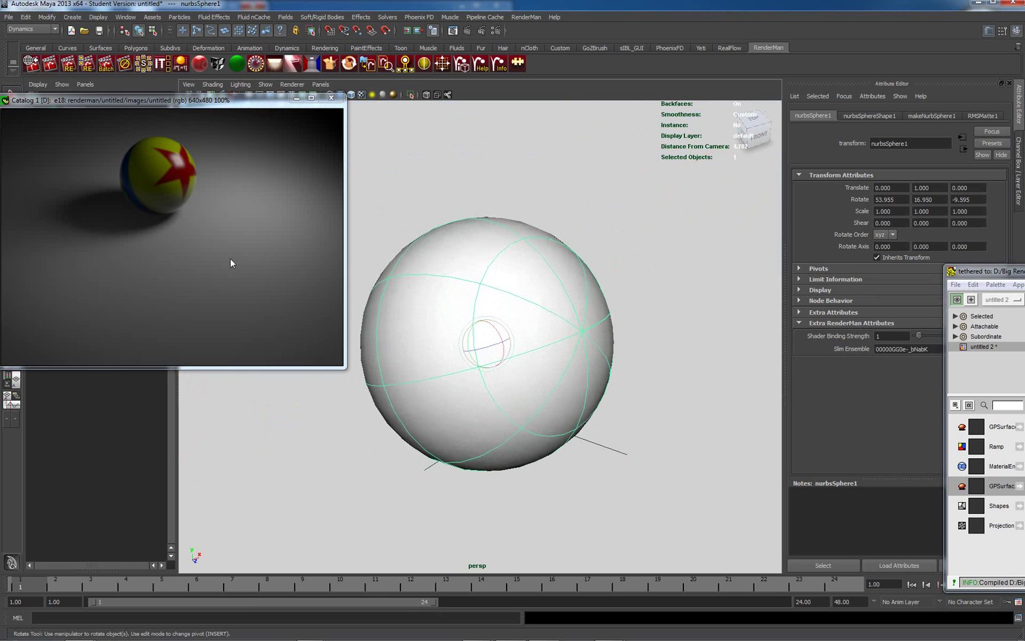
right_click(179, 201)
key(Escape)
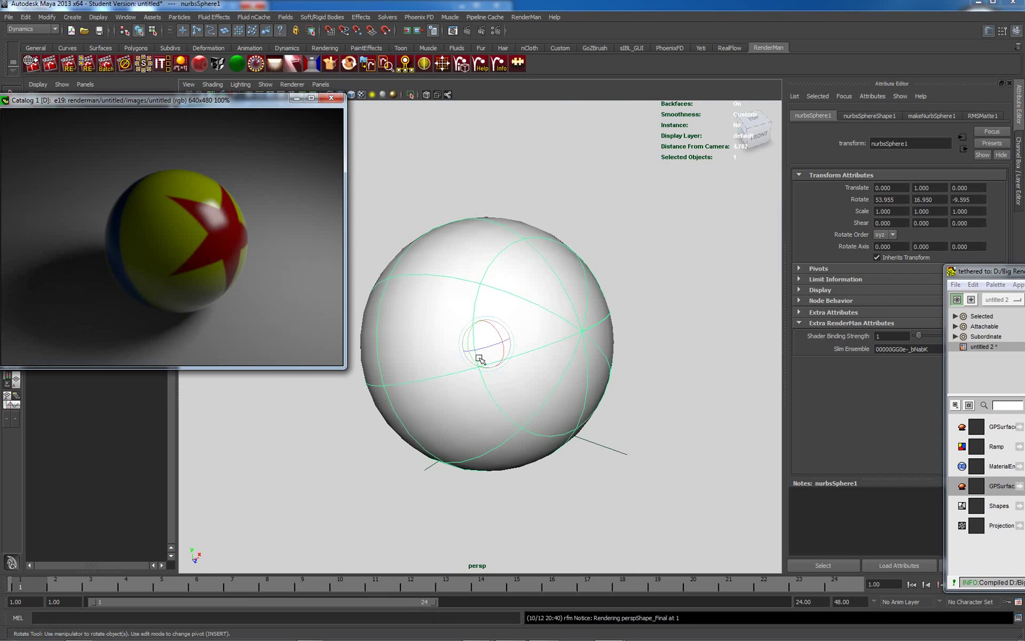
drag(267, 111, 324, 345)
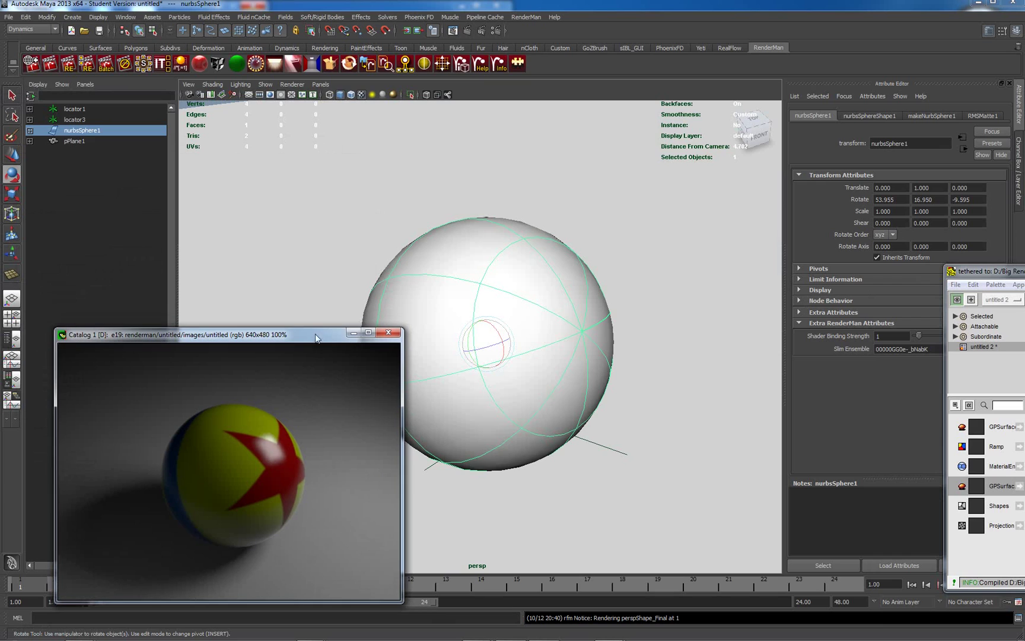
click(29, 119)
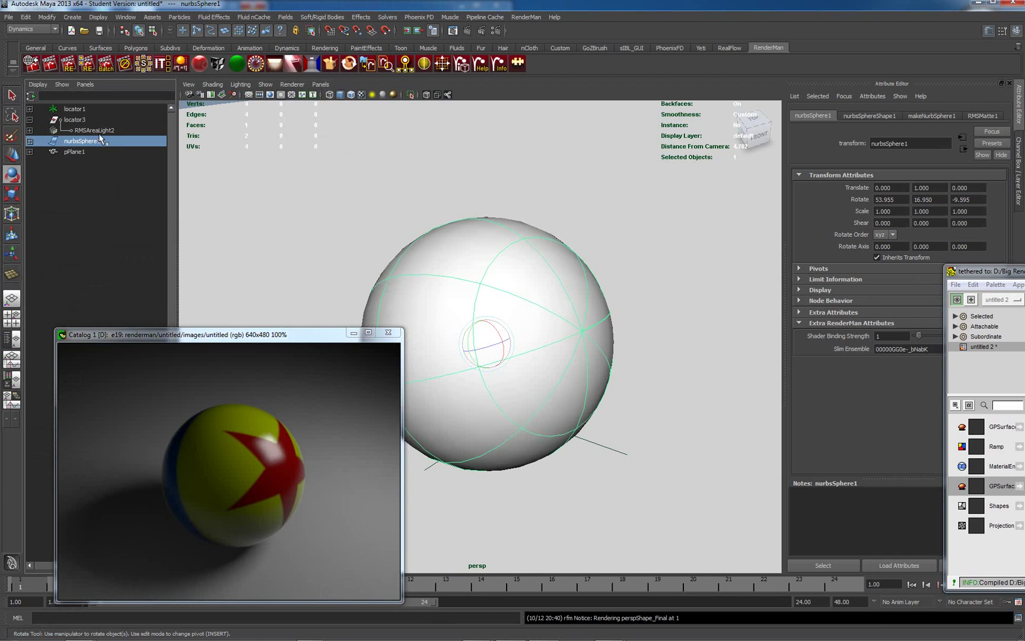
Select RMSAreaLight1 and raise the KEY light's Camera Samples from 64 to 128.
click(29, 109)
click(92, 121)
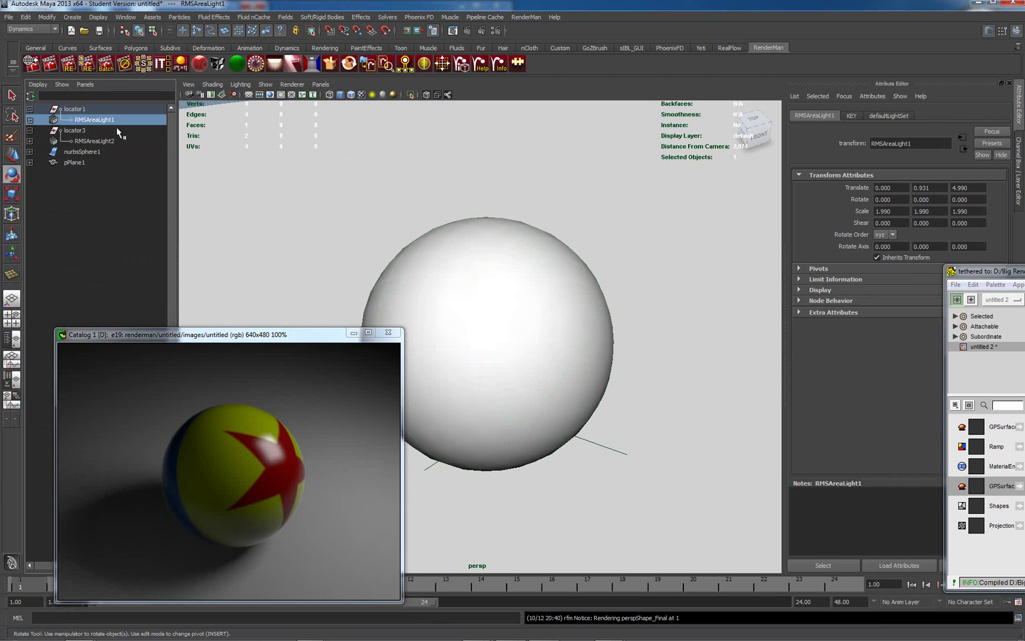
click(852, 116)
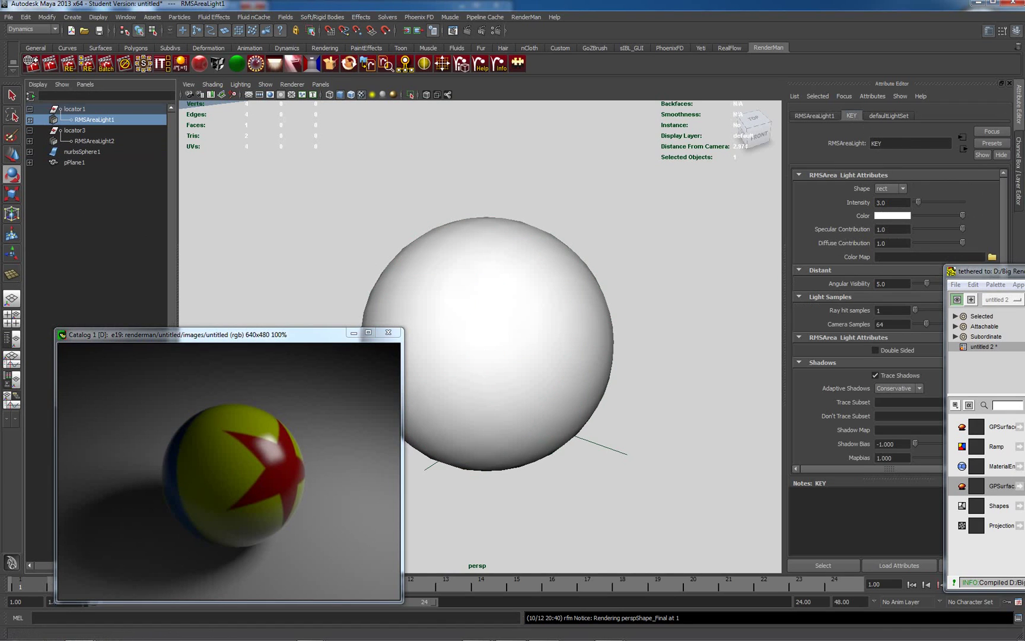
key(alt+Tab)
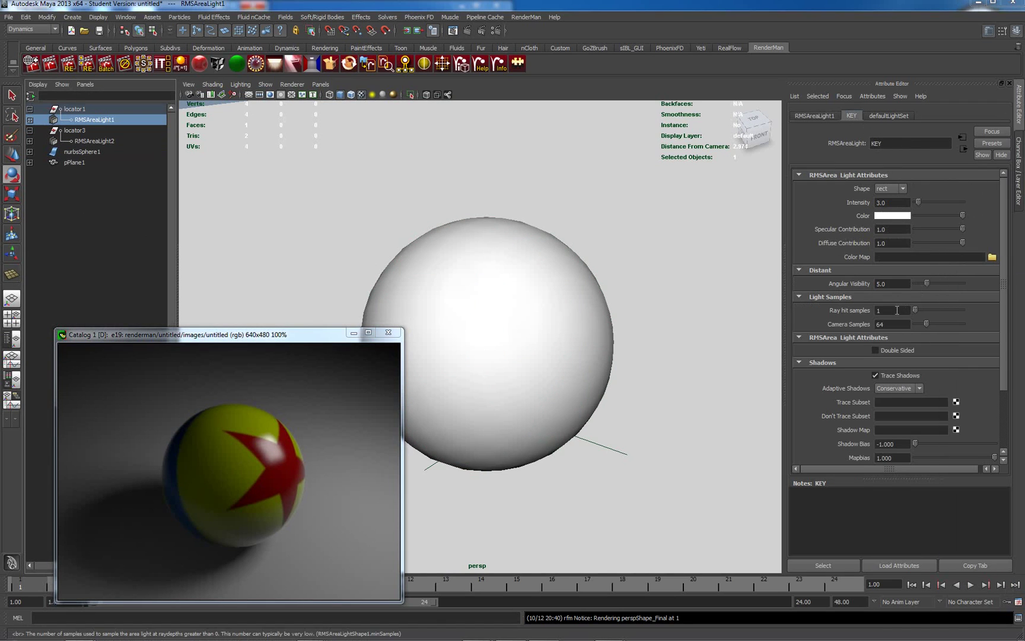
click(884, 310)
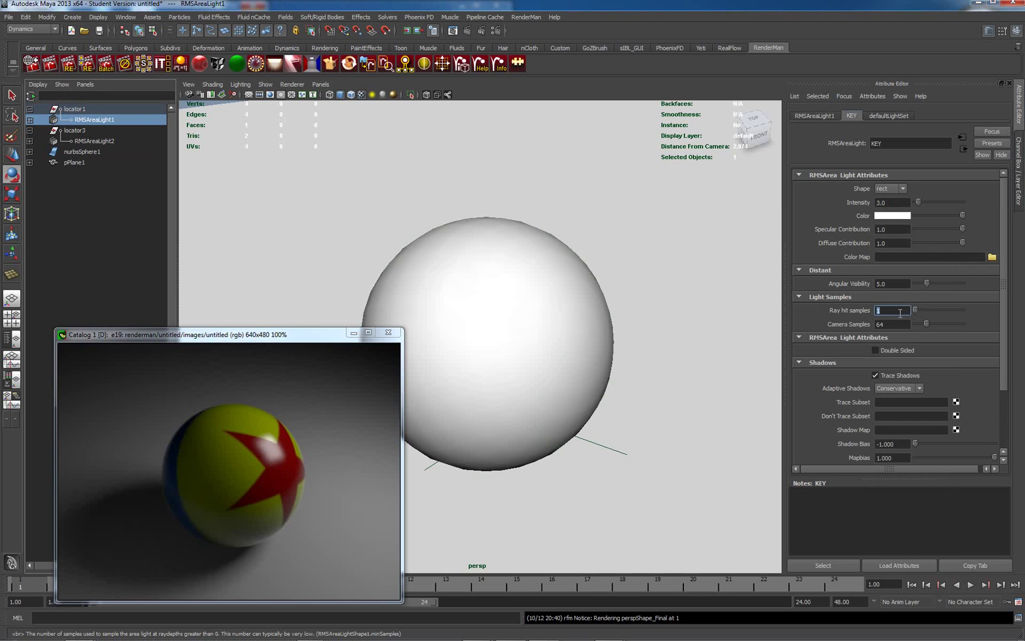
key(Tab)
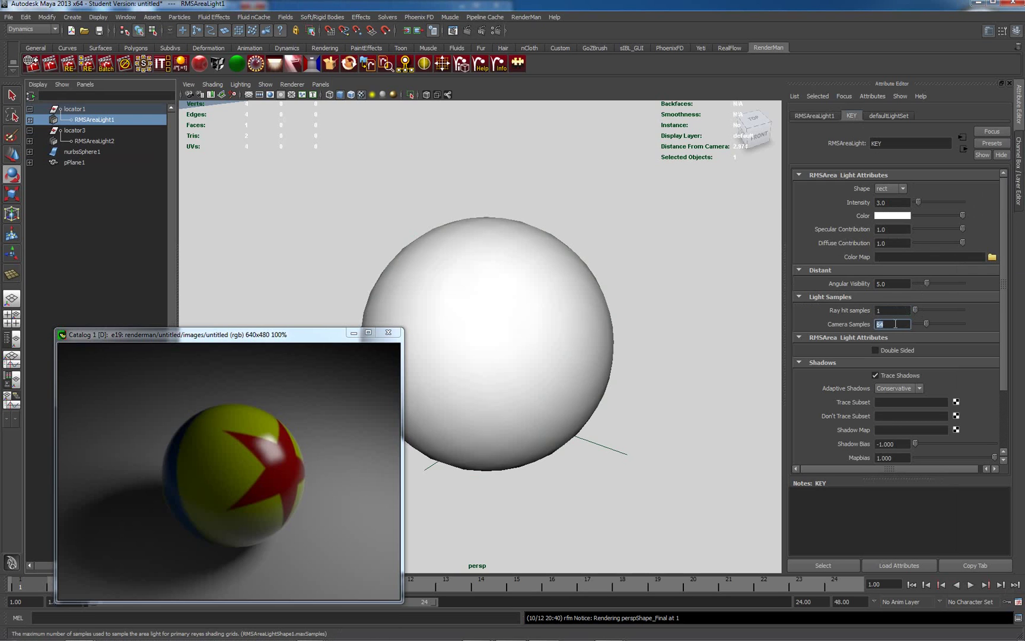
text(128)
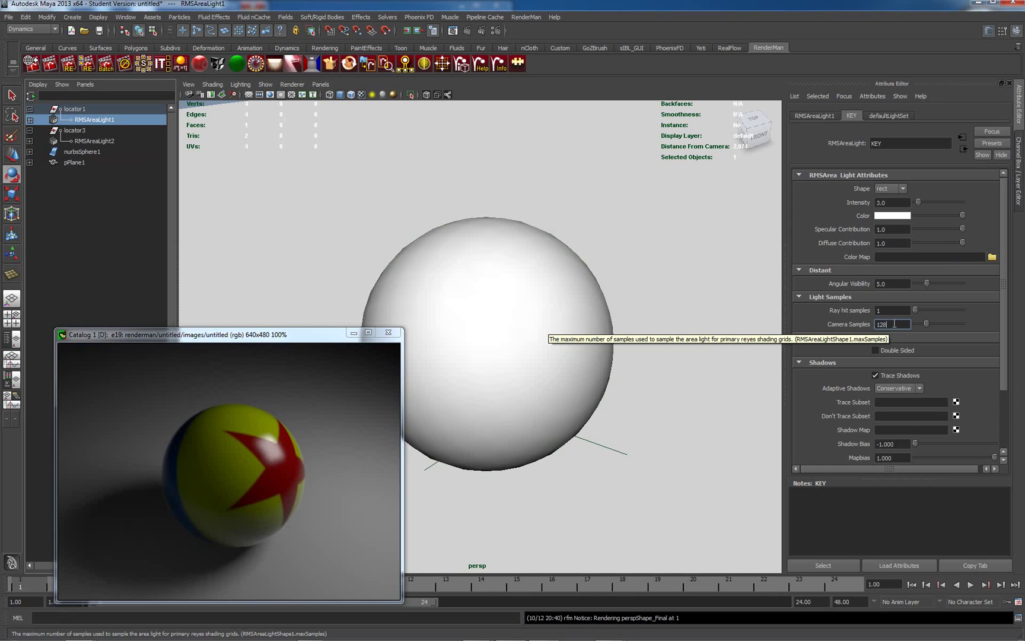
key(Return)
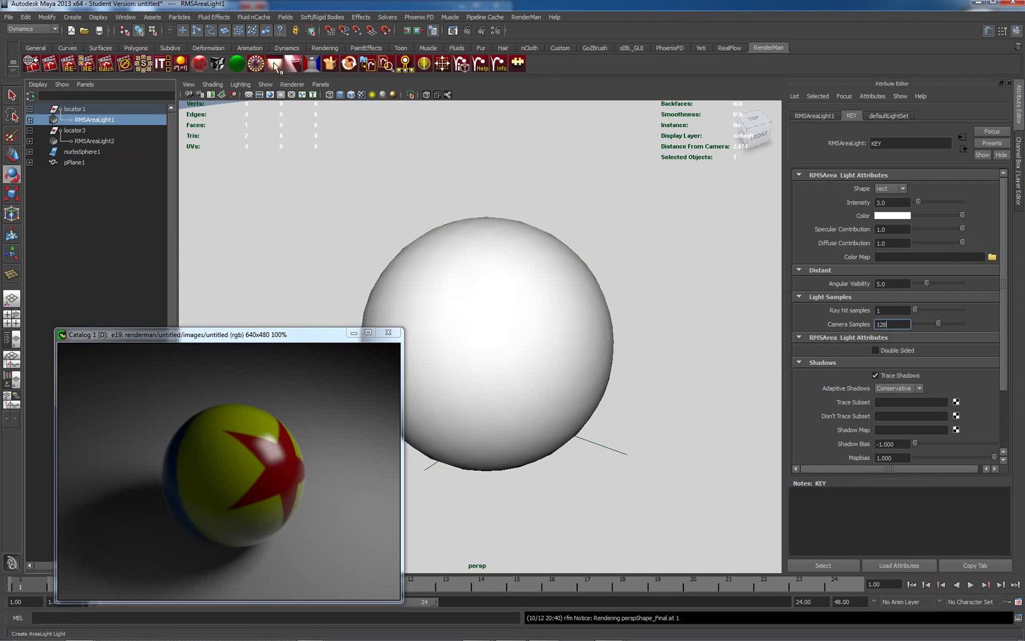
Create RMSGILight1 via RenderMan > Nodes > RMS GI Light.
click(536, 22)
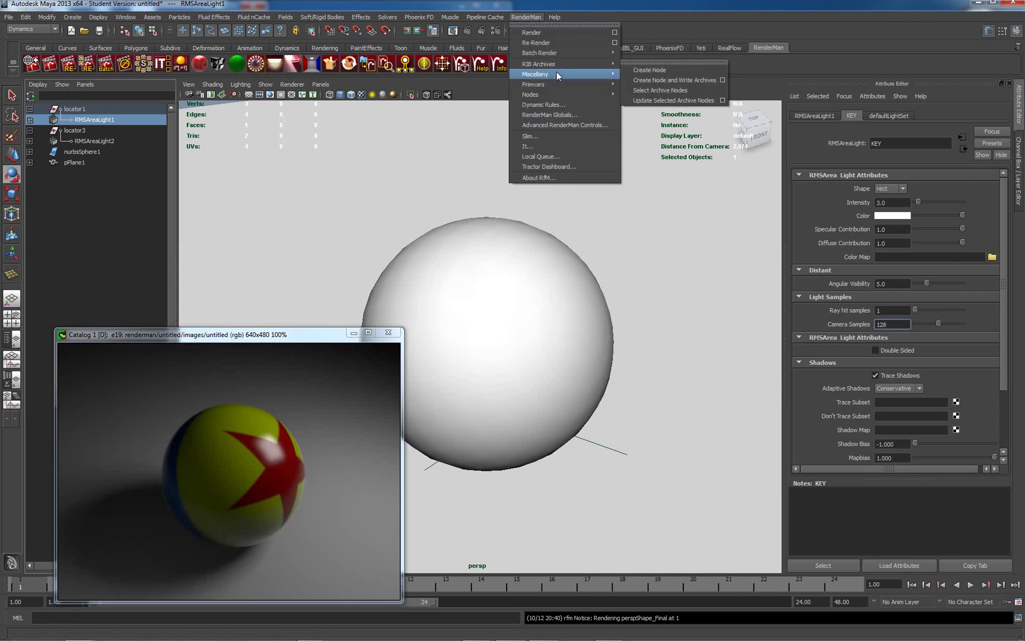
mouse_move(558, 86)
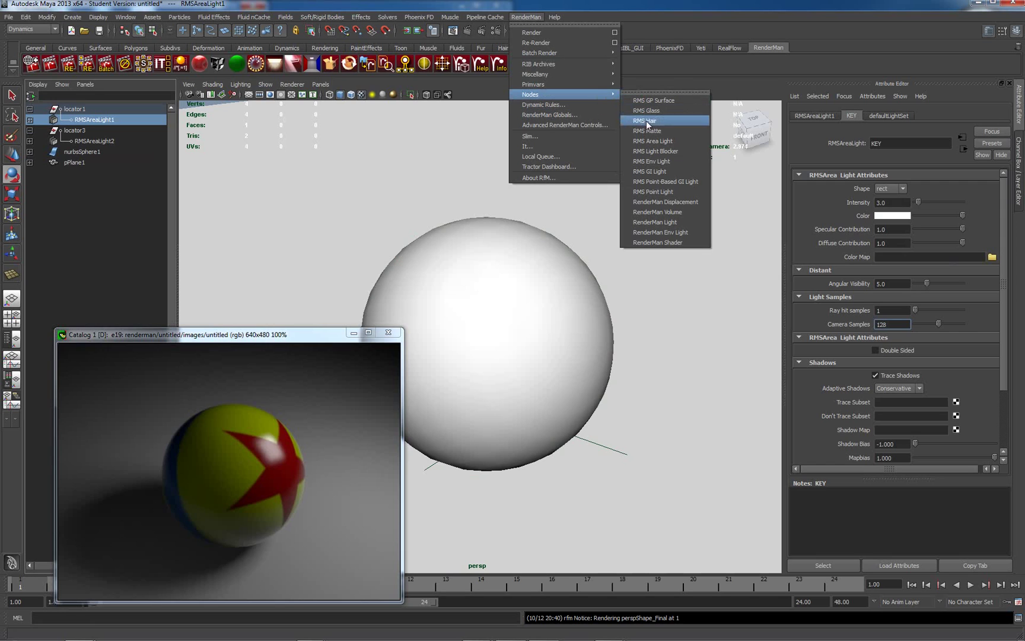
click(647, 171)
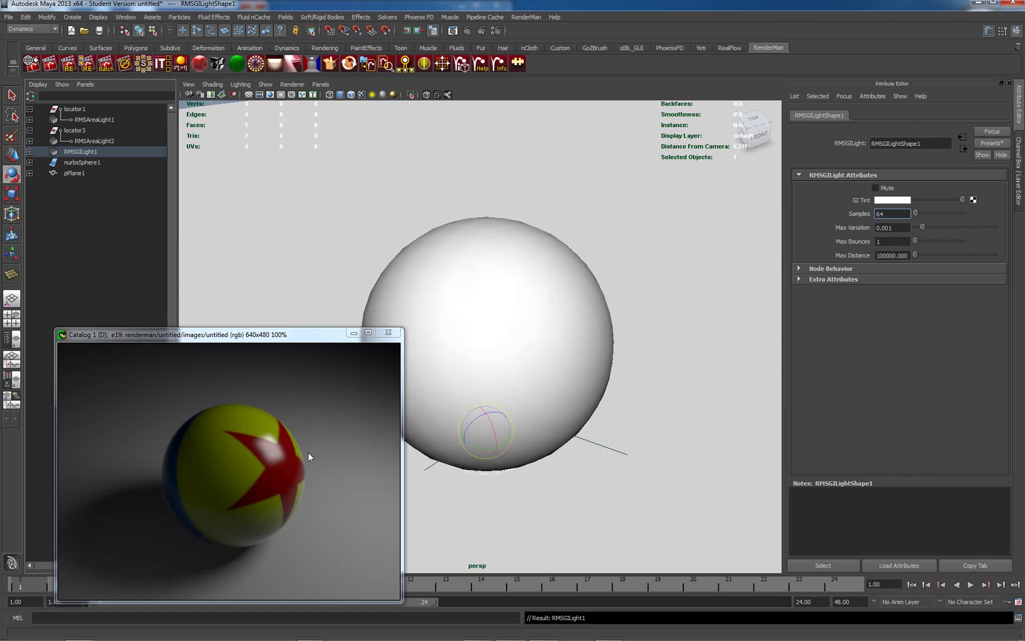
Re-render the ball with the GI light and open the it render catalog.
right_click(238, 448)
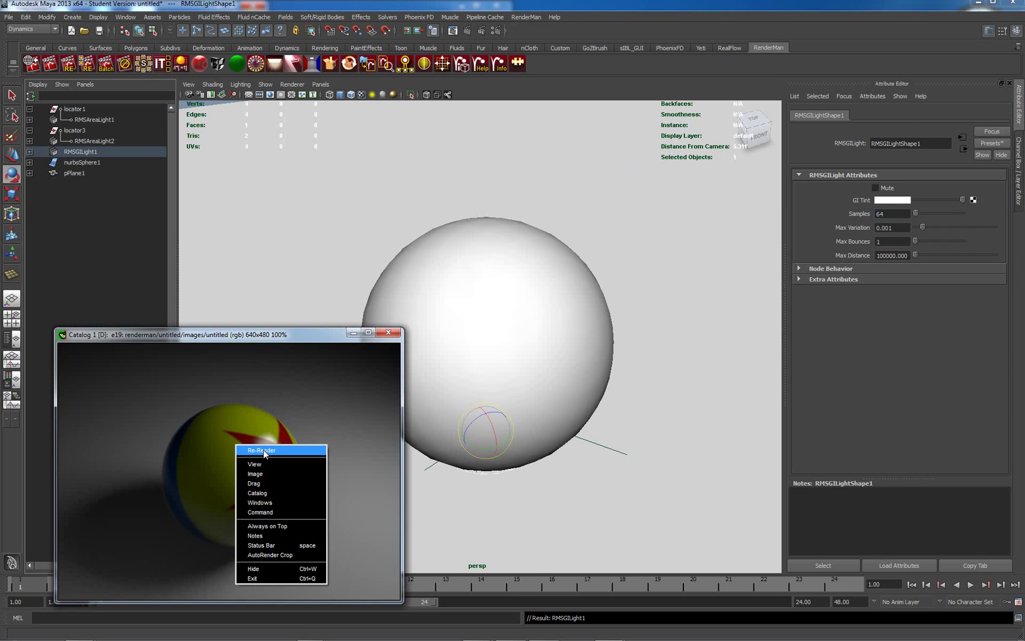
click(265, 452)
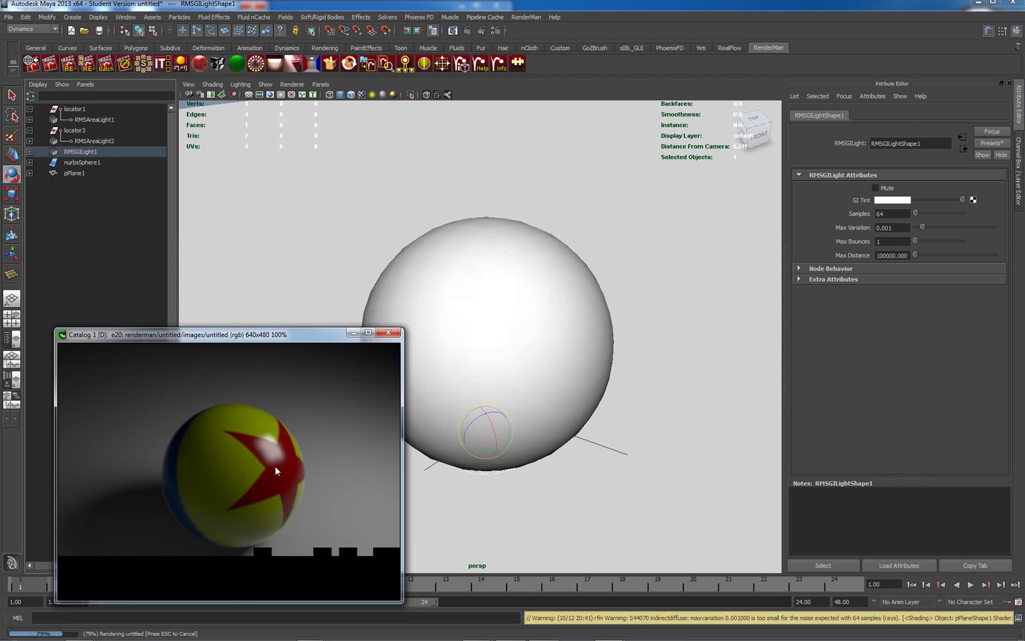
right_click(242, 476)
mouse_move(270, 534)
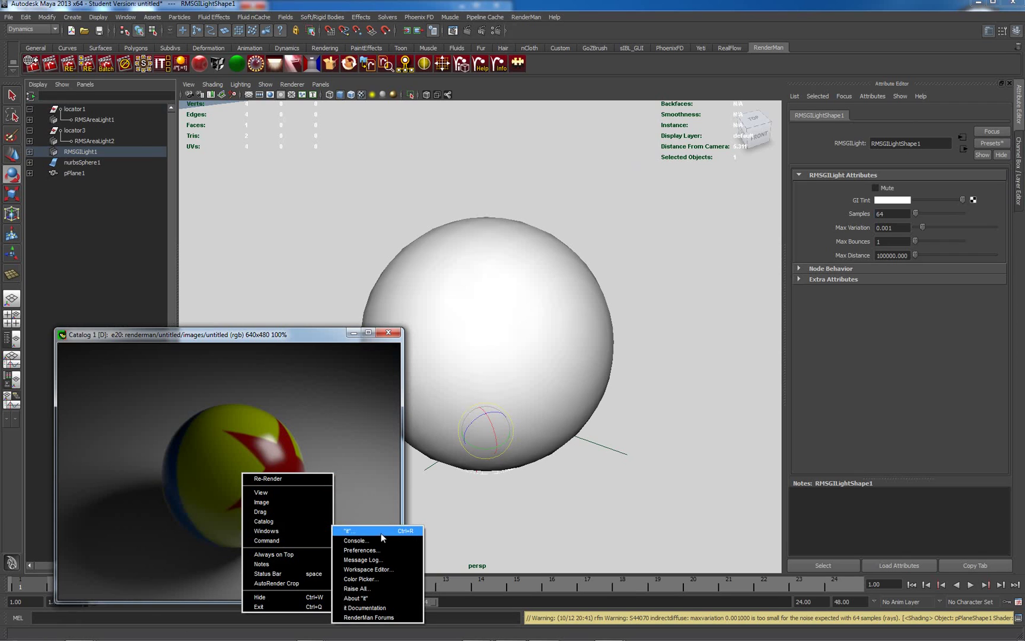
click(381, 533)
Flip between renders e19 and e20 to compare the GI result.
scroll(884, 249, down, 2)
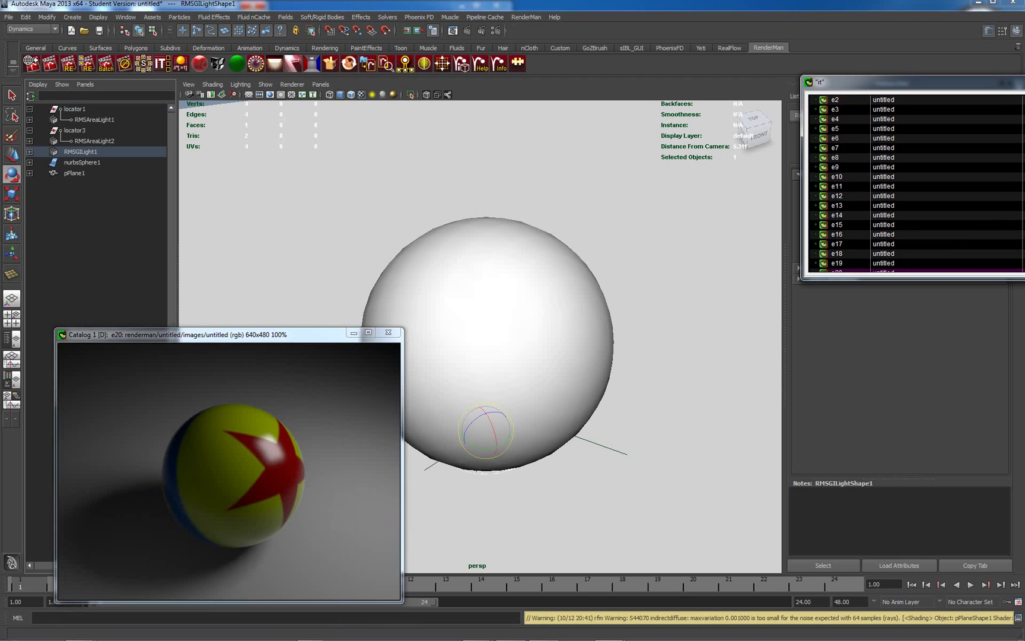
click(879, 258)
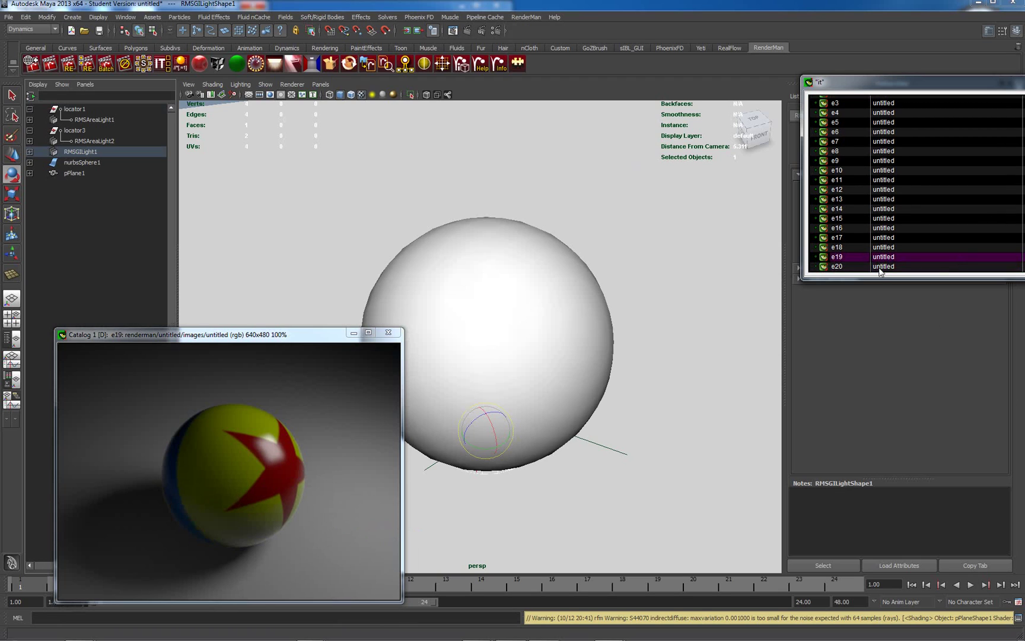
click(881, 266)
click(880, 259)
click(881, 266)
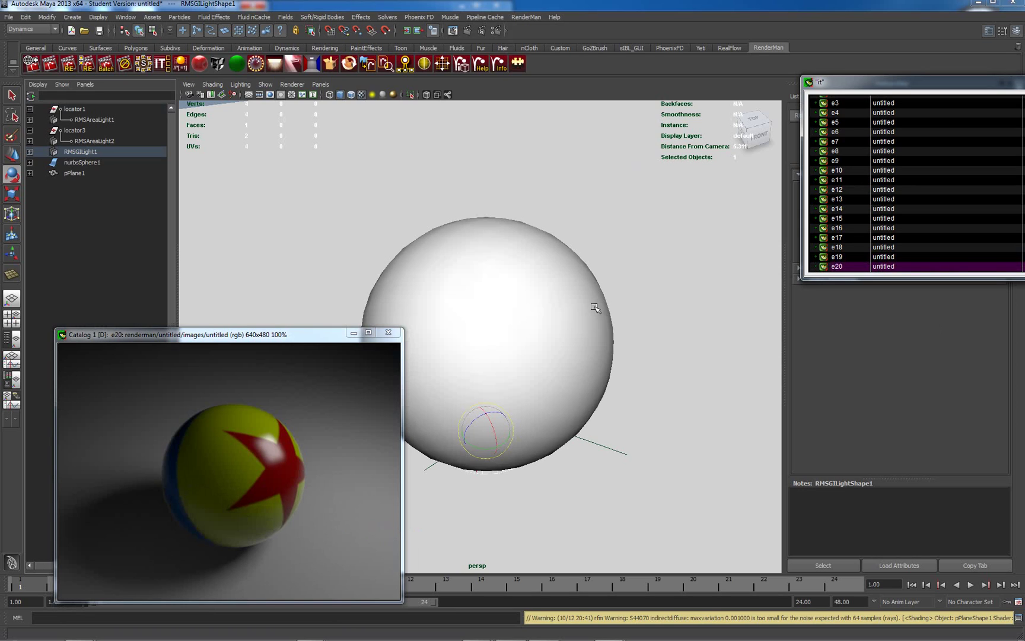